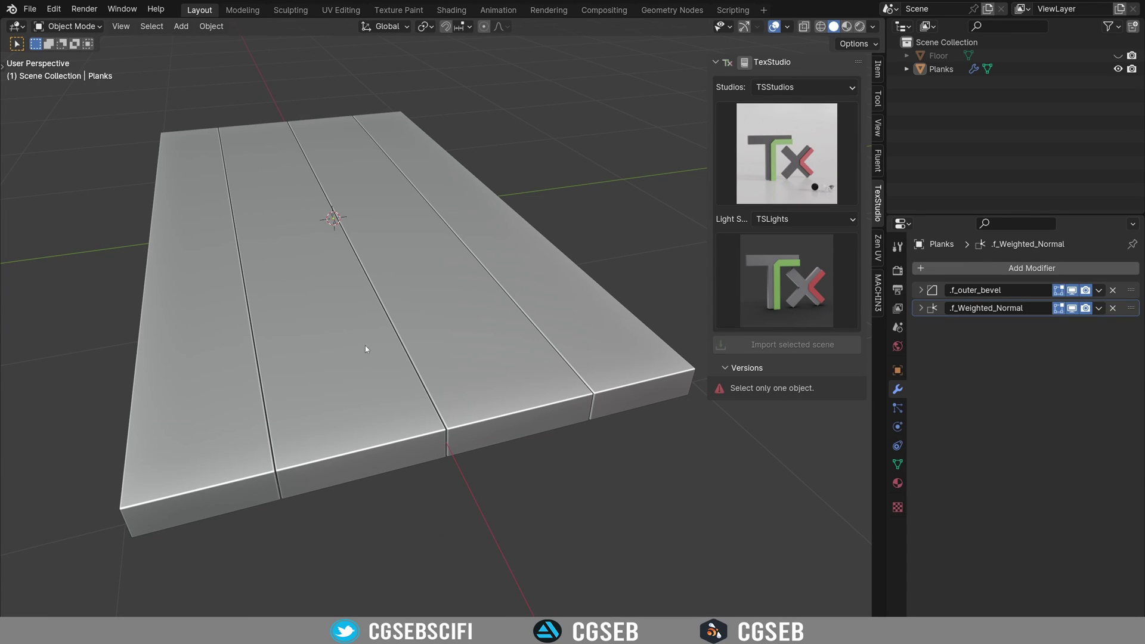
# Import the selected TSStudios scene for the Planks object and hide the viewport sidebar
pyautogui.moveTo(430, 342); pyautogui.dragTo(424, 373, button='middle')
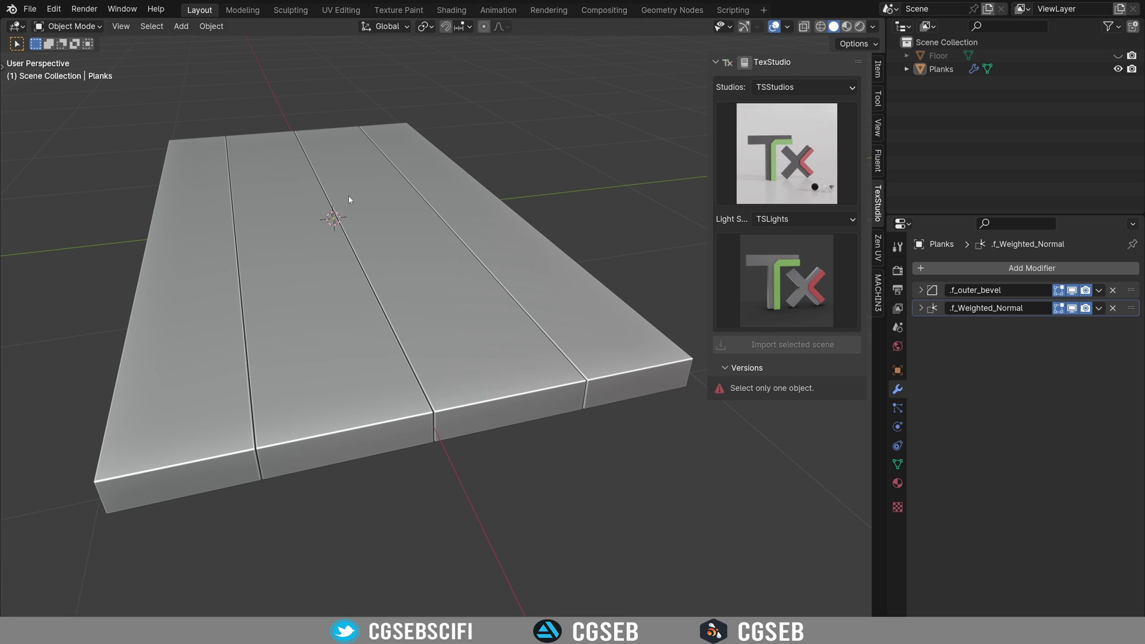
pyautogui.click(371, 257)
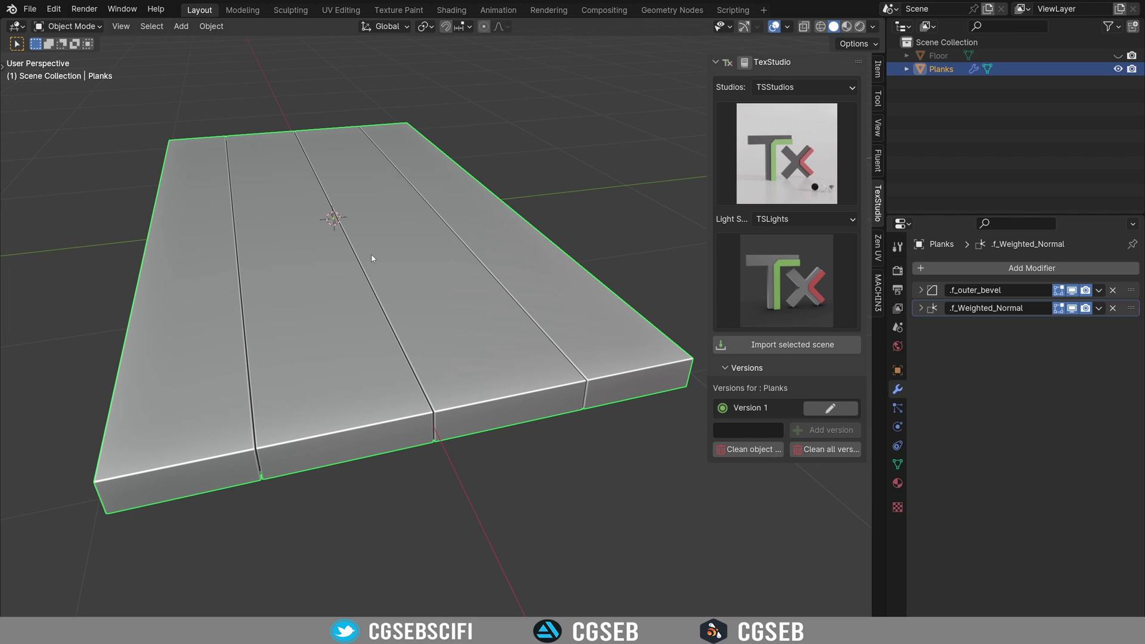
pyautogui.click(750, 347)
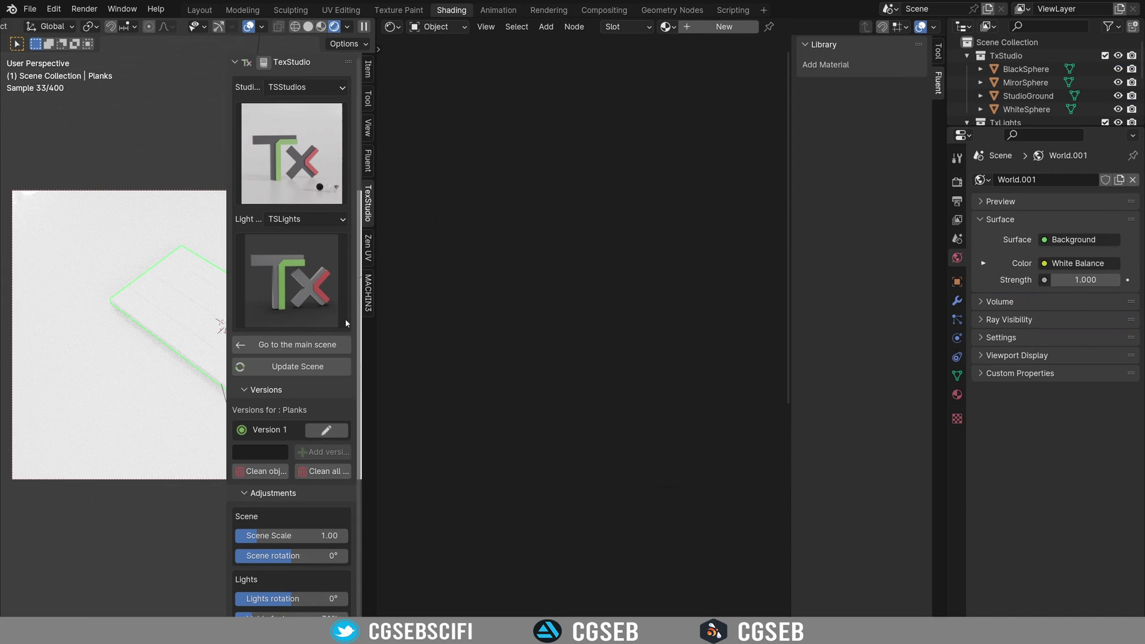
pyautogui.press('n')
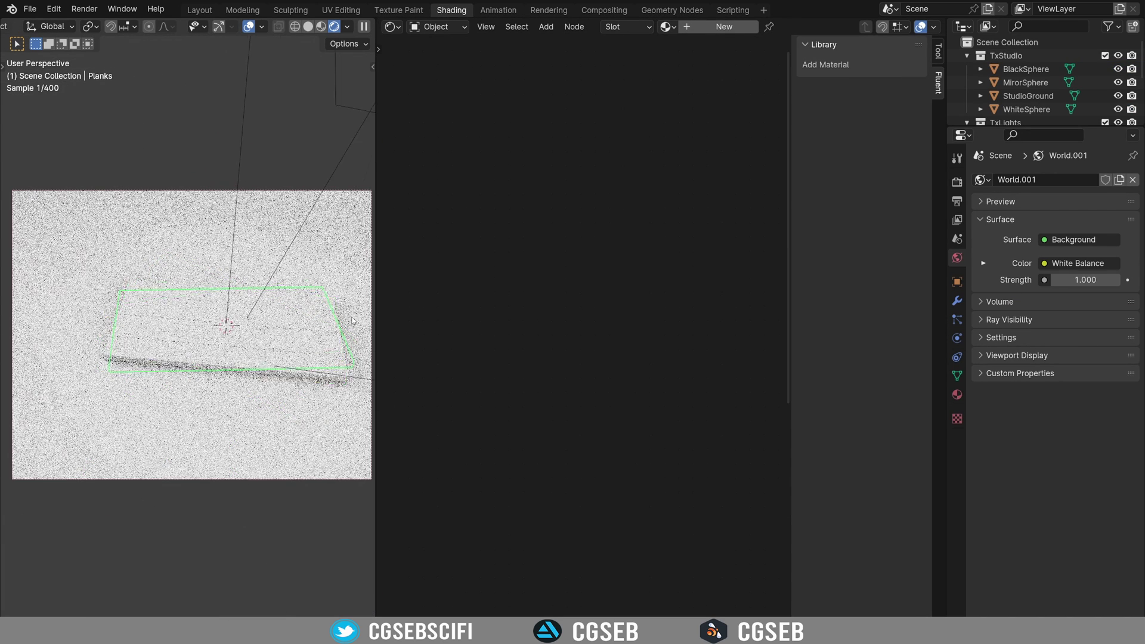
pyautogui.scroll(1, 169, 370)
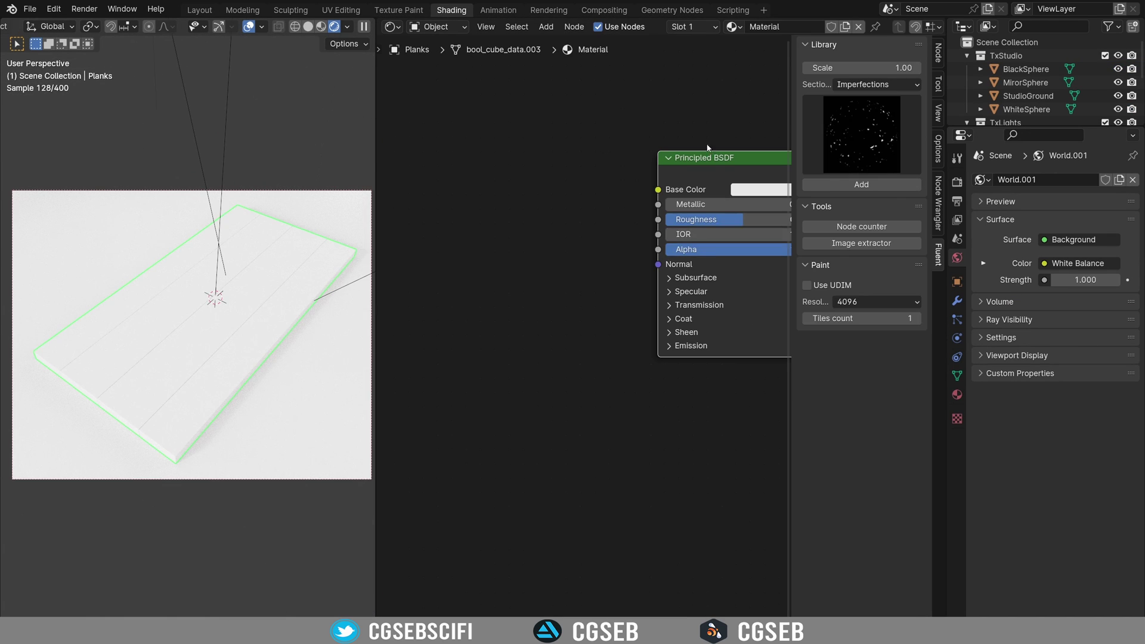
# Add the Wood 2 node from the library's Wood section beside the Principled BSDF node
pyautogui.scroll(2, 703, 122)
pyautogui.moveTo(703, 122); pyautogui.dragTo(627, 105, button='middle')
pyautogui.scroll(1, 628, 106)
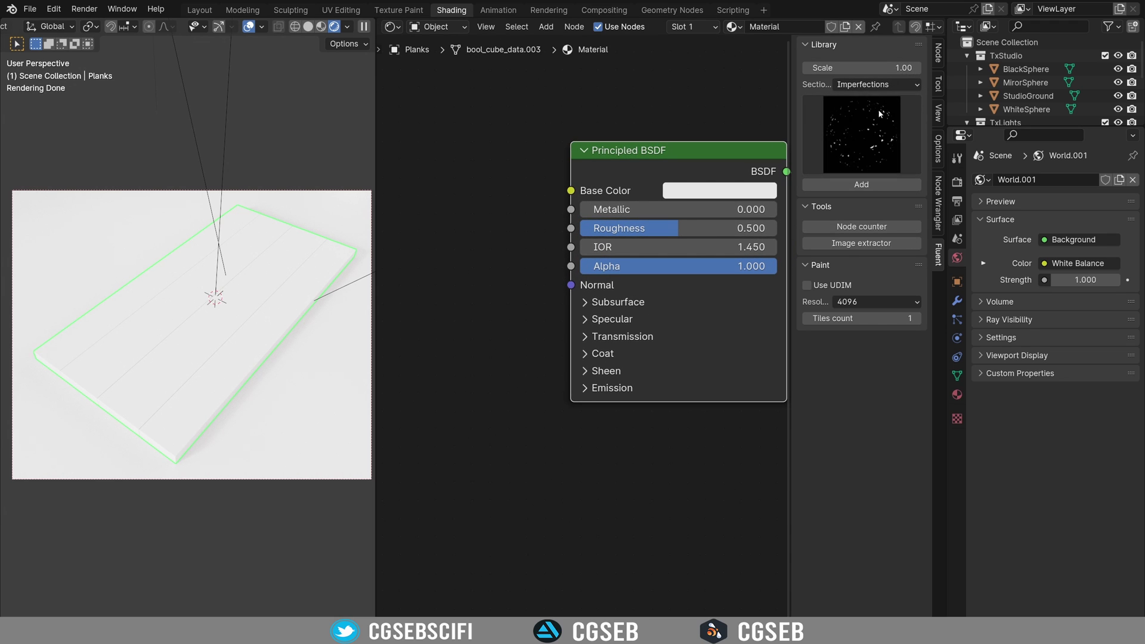
pyautogui.click(875, 84)
pyautogui.click(876, 84)
pyautogui.click(876, 84)
pyautogui.click(852, 232)
pyautogui.click(876, 121)
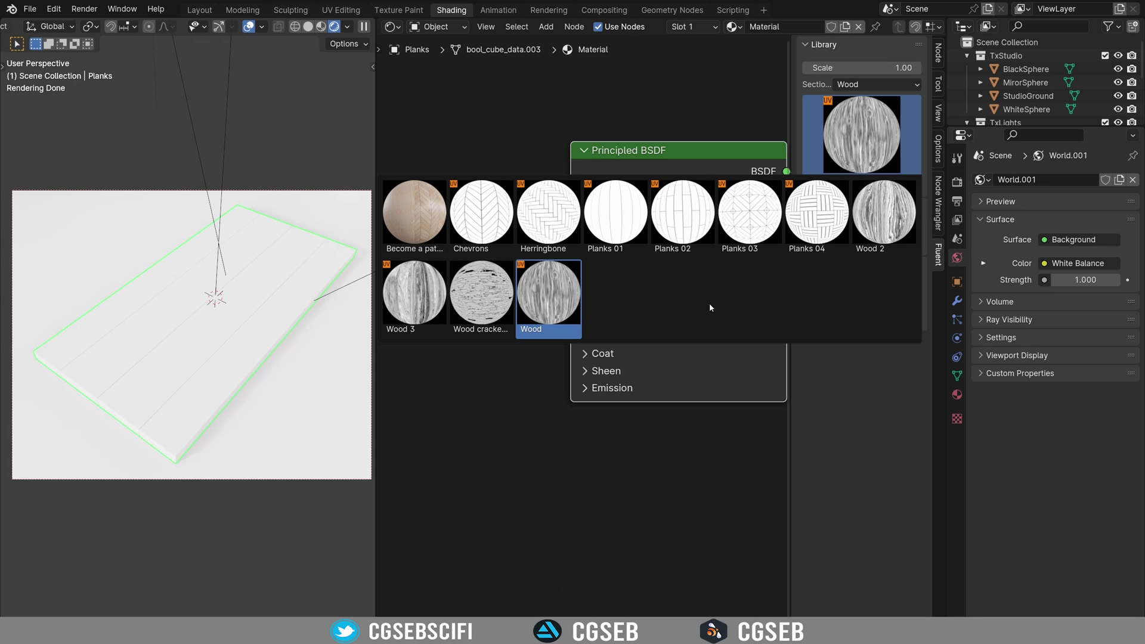
pyautogui.click(884, 215)
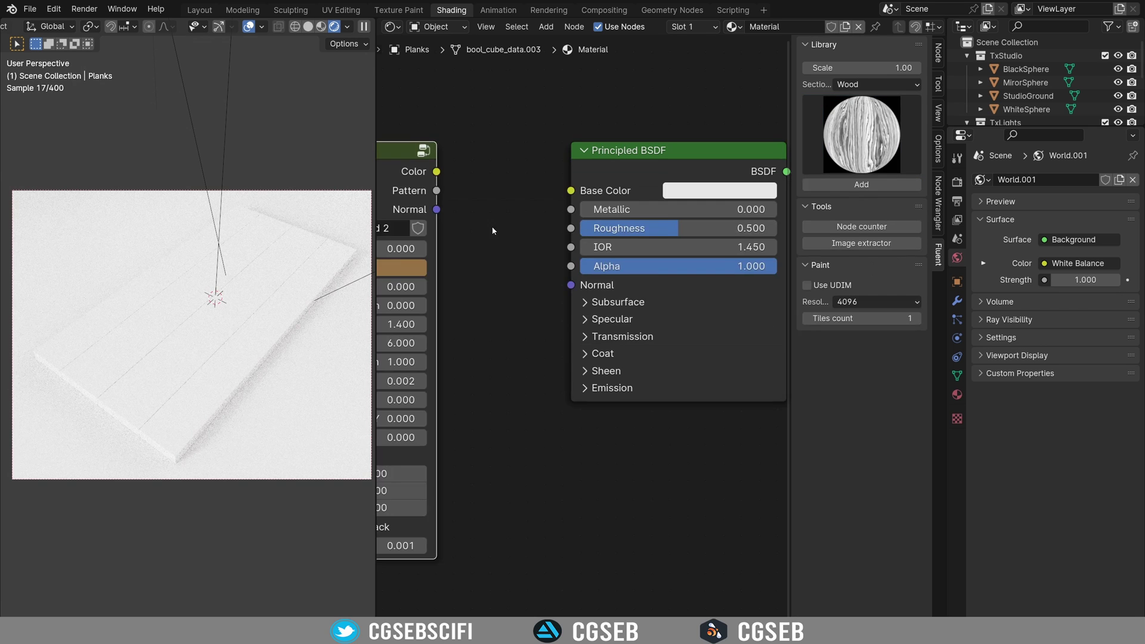
pyautogui.click(563, 284)
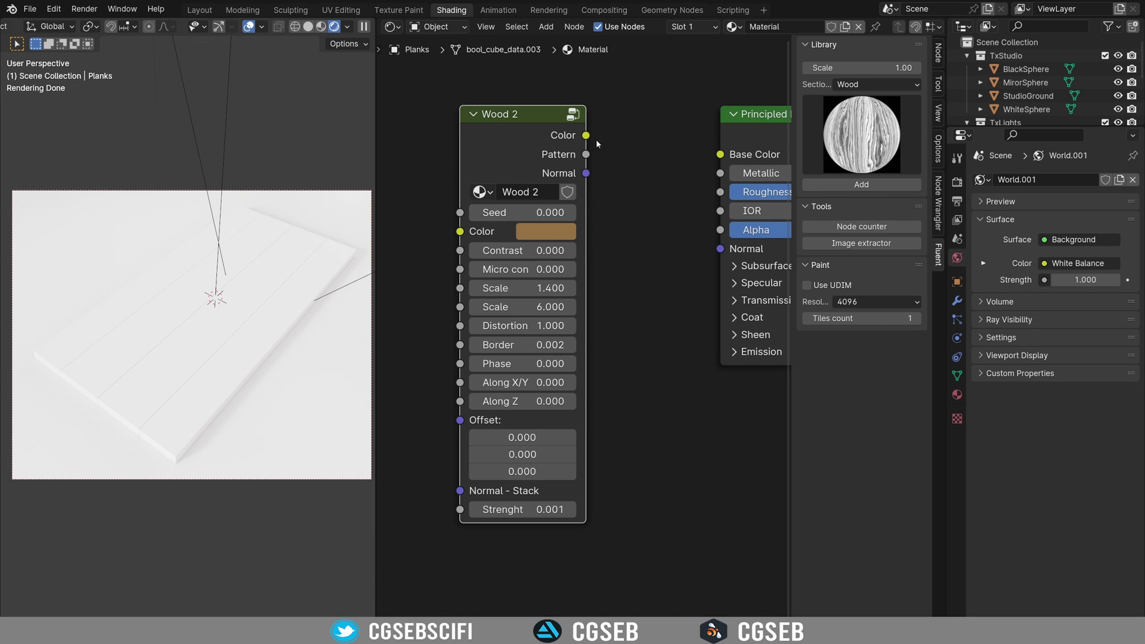
# Connect Wood 2's Color output to Base Color and its Normal output to Normal on the Principled BSDF
pyautogui.moveTo(587, 136); pyautogui.dragTo(720, 154)
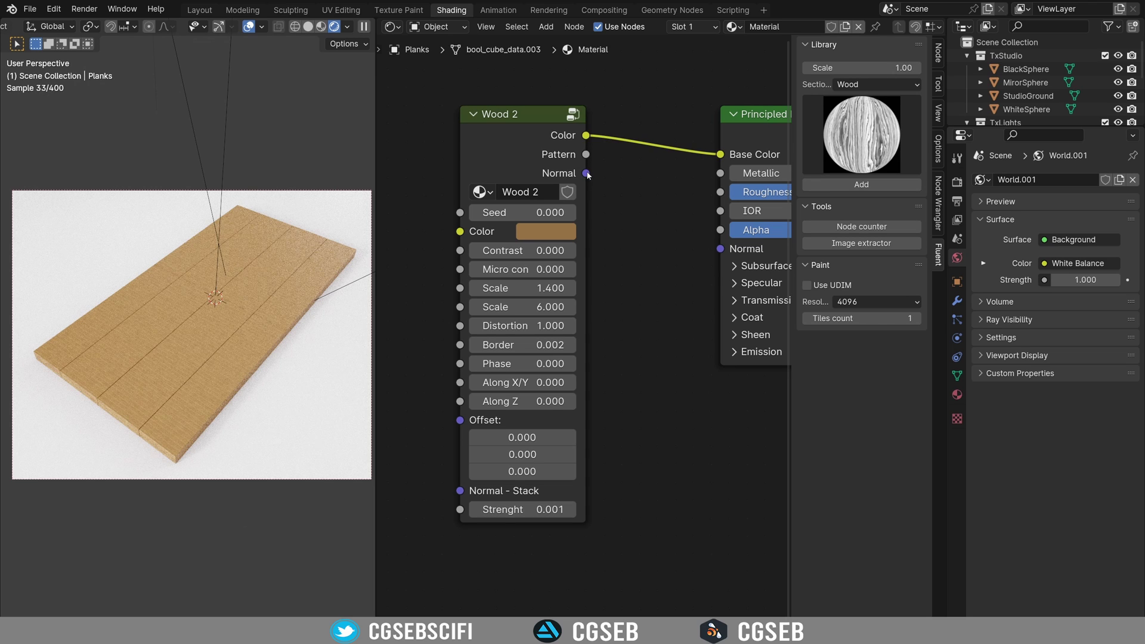
pyautogui.moveTo(587, 174); pyautogui.dragTo(721, 248)
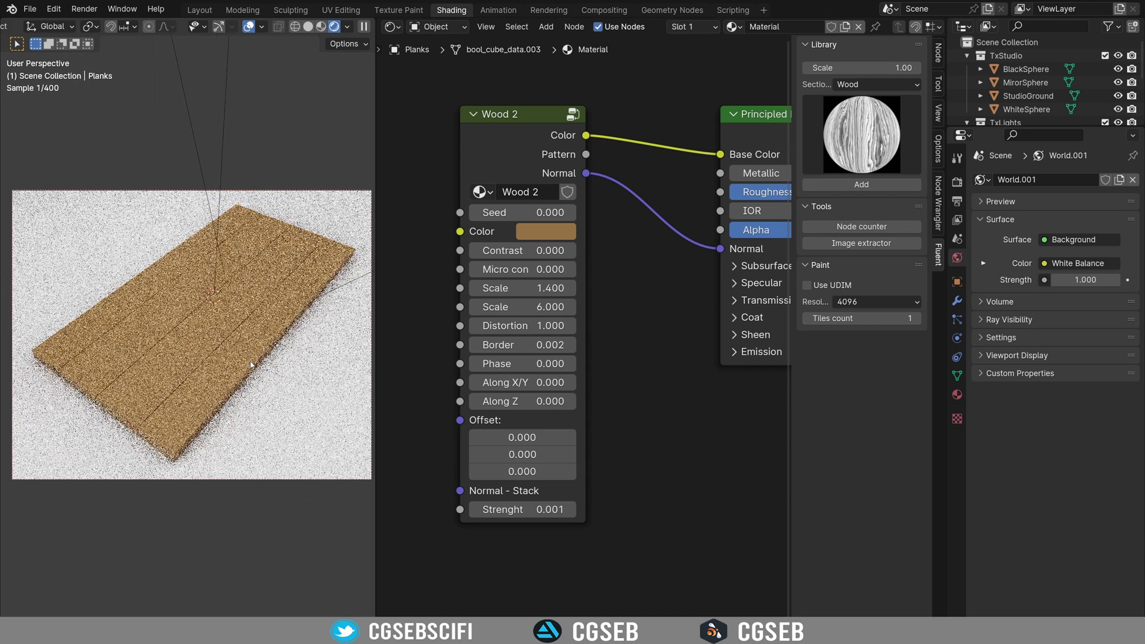
pyautogui.scroll(6, 251, 364)
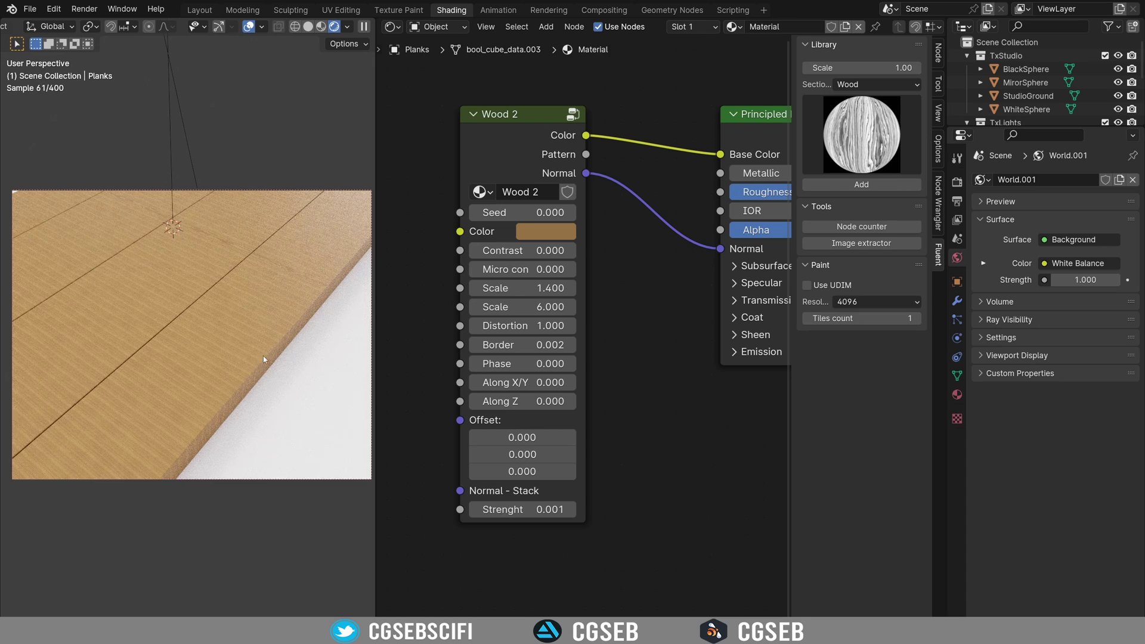
pyautogui.moveTo(265, 358); pyautogui.dragTo(261, 316, button='middle')
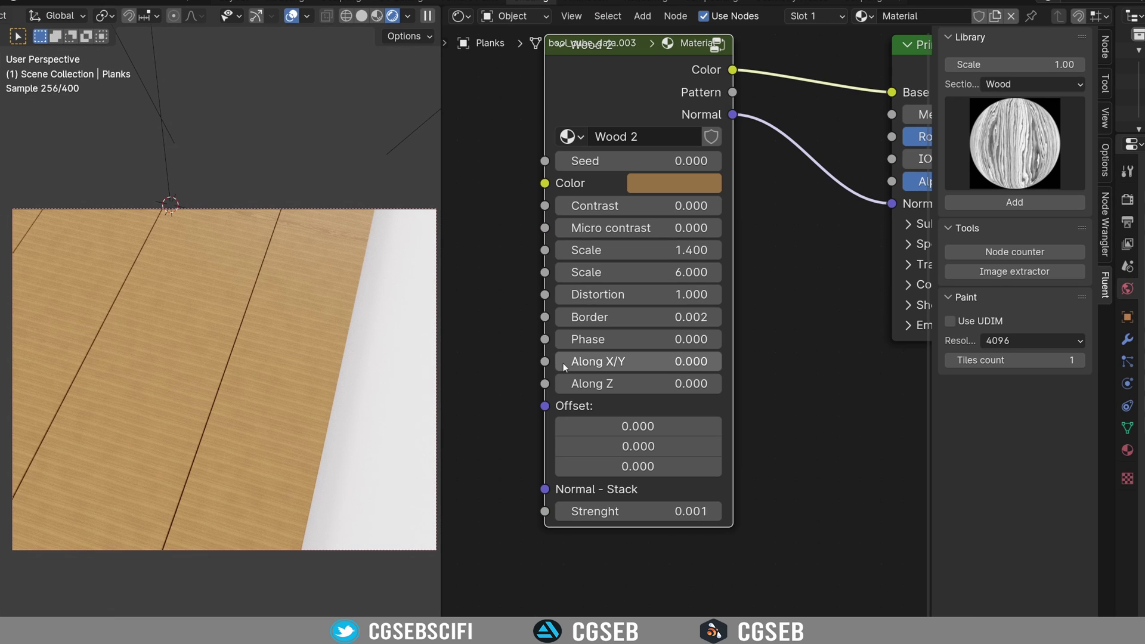
# Set Along X/Y to 1.000 on the Wood 2 node to turn the grain along the planks
pyautogui.moveTo(358, 369); pyautogui.dragTo(302, 334, button='middle')
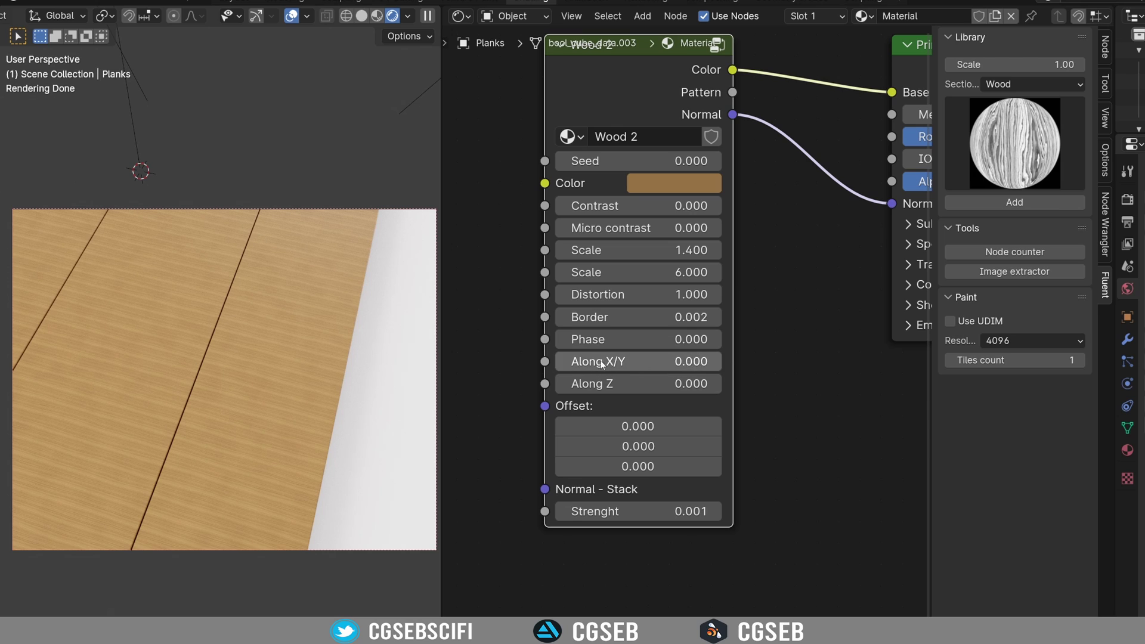
pyautogui.moveTo(701, 357); pyautogui.dragTo(870, 358)
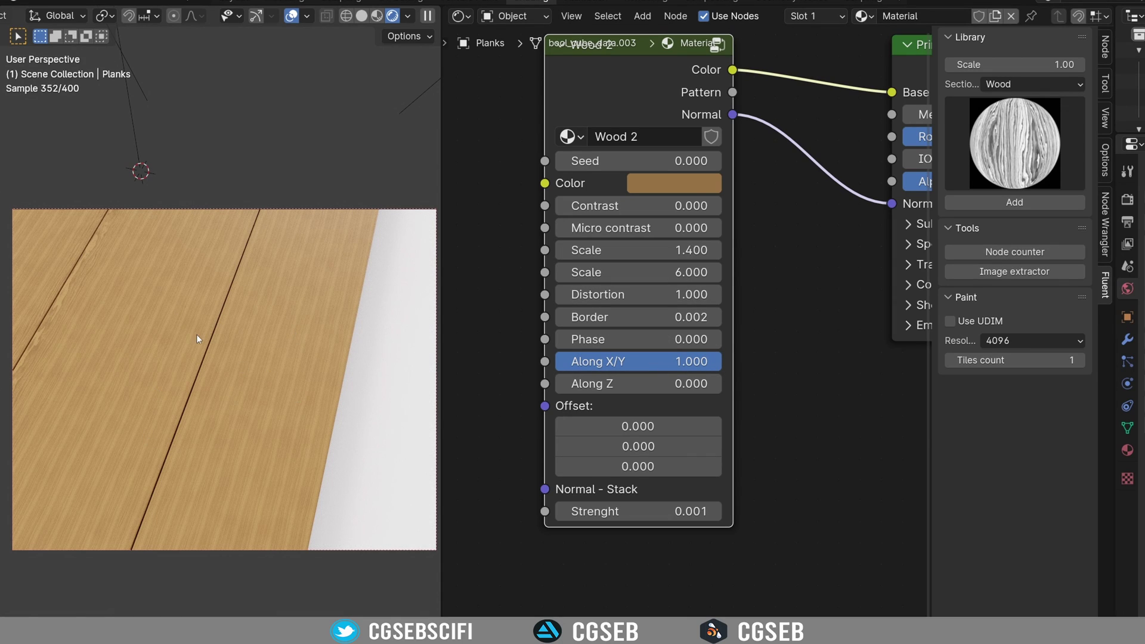
pyautogui.scroll(-3, 195, 334)
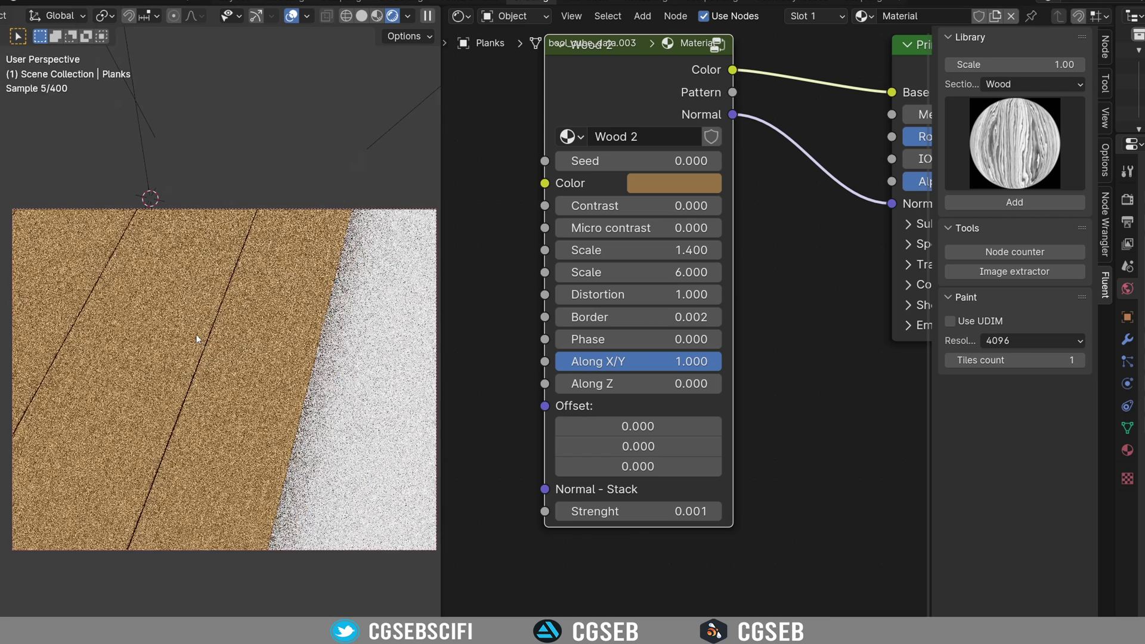
pyautogui.scroll(3, 196, 337)
# Set the first Scale value of the Wood 2 node to 0.5 and check the grain on the planks
pyautogui.click(590, 252)
pyautogui.write('.5')
pyautogui.press('Return')
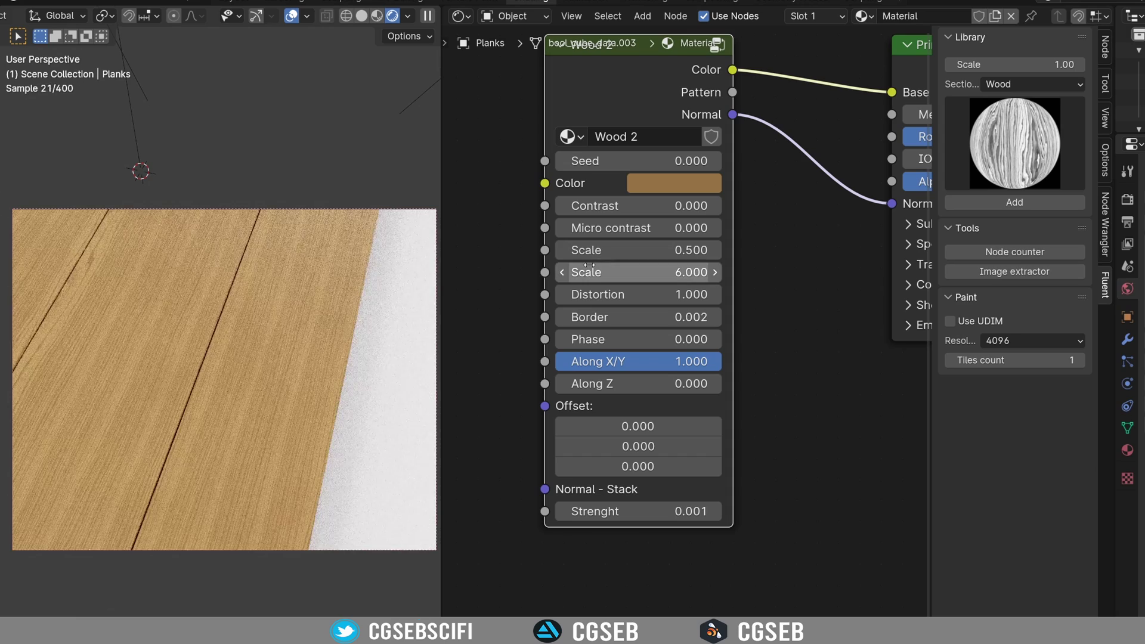
pyautogui.moveTo(276, 340); pyautogui.dragTo(275, 252, button='middle')
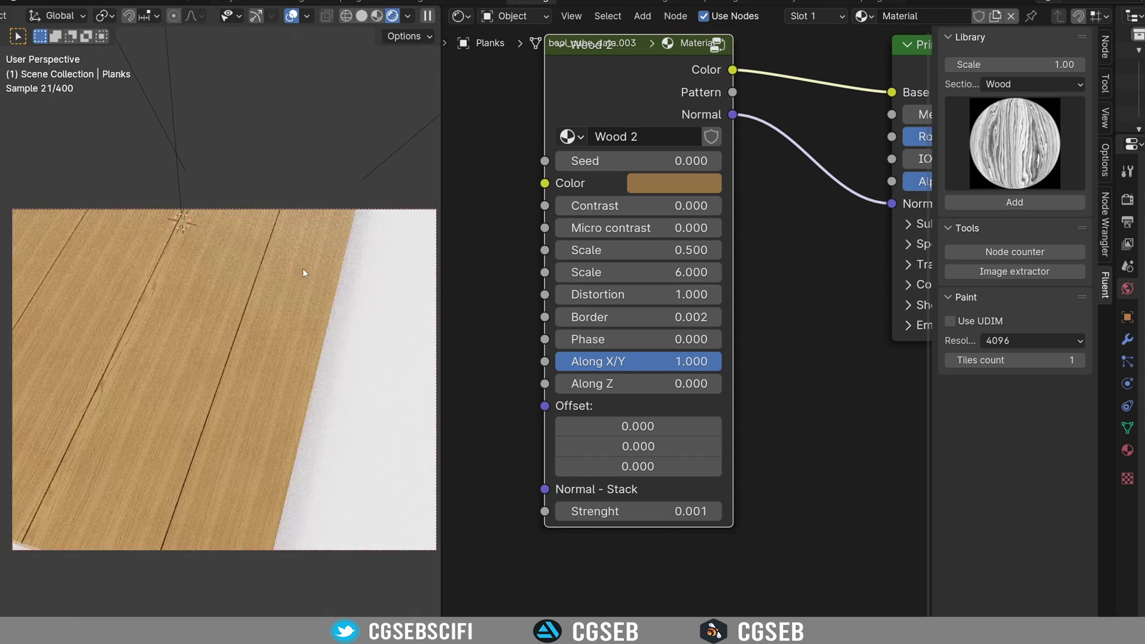
pyautogui.moveTo(231, 373); pyautogui.dragTo(264, 335, button='middle')
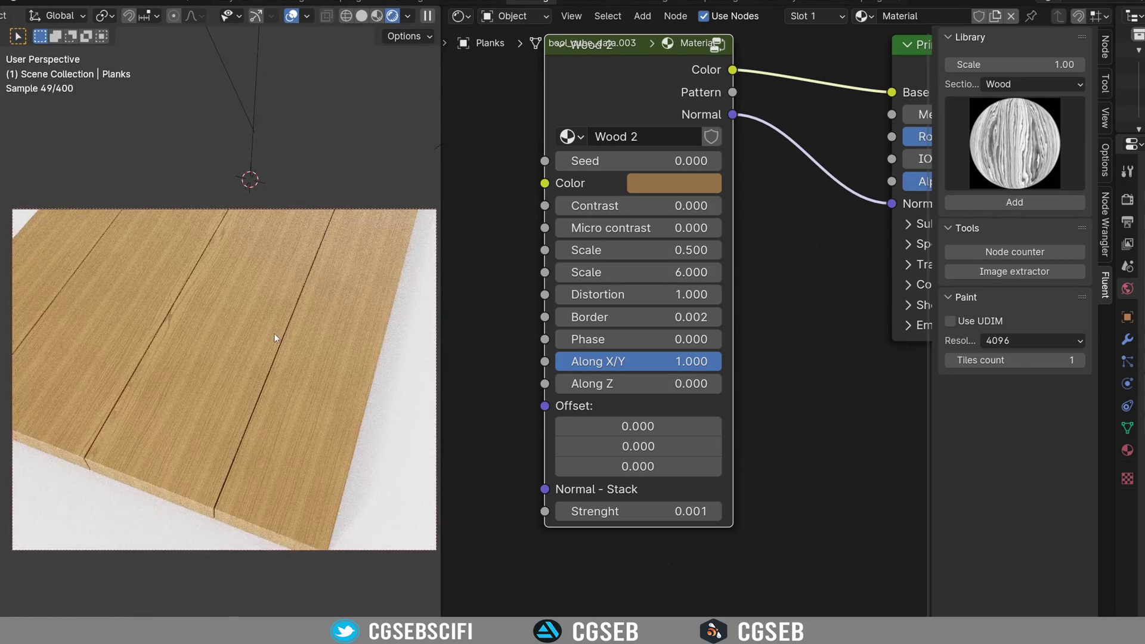
pyautogui.moveTo(266, 330); pyautogui.dragTo(261, 317, button='middle')
# Add the Wood 3 node from the library's Wood section to the planks material
pyautogui.moveTo(626, 103); pyautogui.dragTo(640, 182, button='middle')
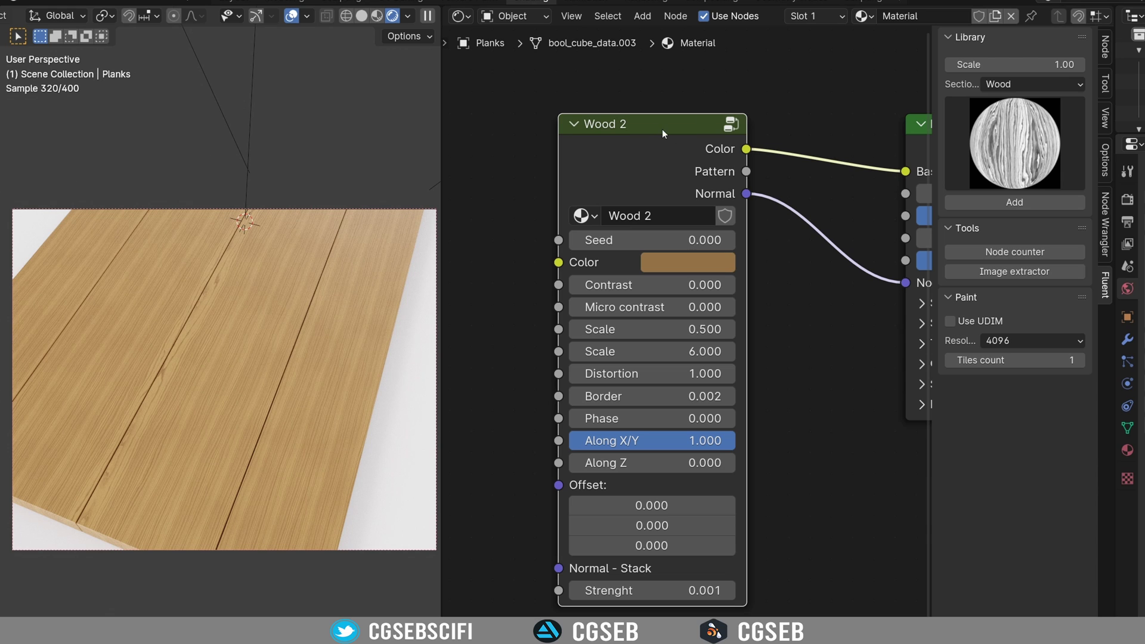
pyautogui.click(1004, 145)
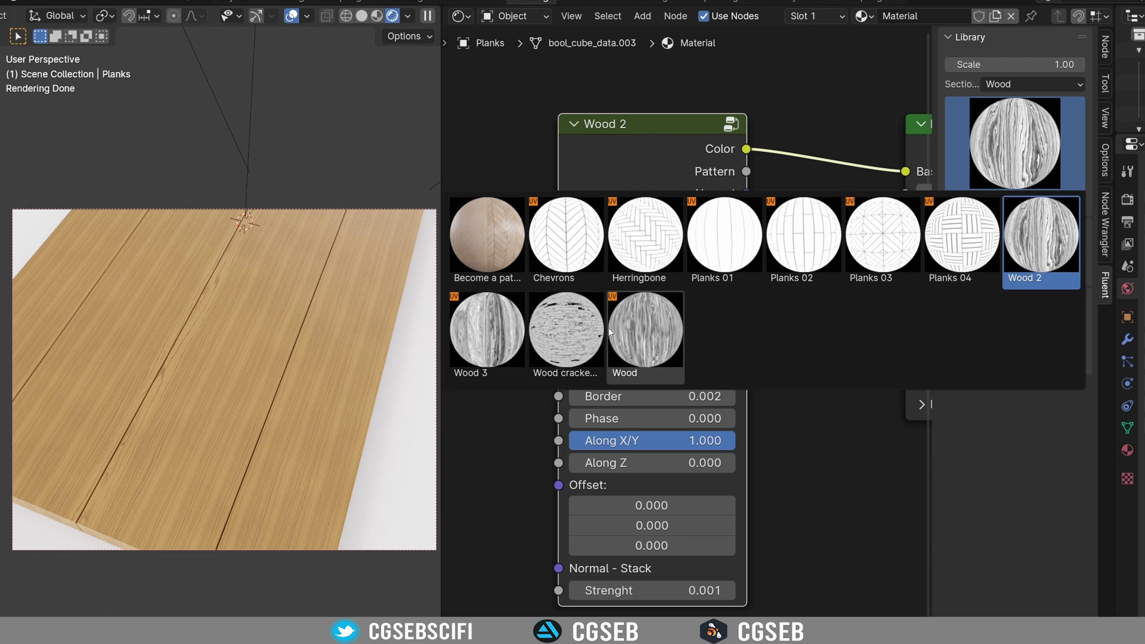
pyautogui.click(472, 332)
pyautogui.moveTo(697, 305); pyautogui.dragTo(833, 296, button='middle')
pyautogui.scroll(-1, 827, 284)
# Delete the Wood 2 node and move the Wood 3 node closer to the Principled BSDF
pyautogui.click(783, 166)
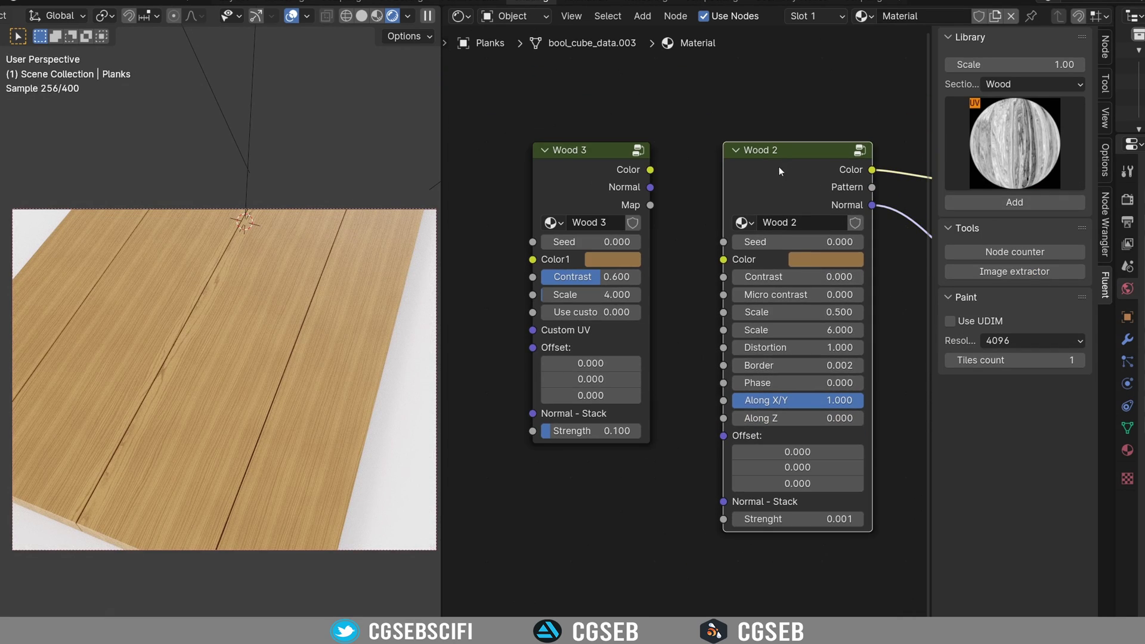
pyautogui.press('x')
pyautogui.moveTo(601, 179); pyautogui.dragTo(736, 206)
pyautogui.click(775, 201)
pyautogui.moveTo(787, 192); pyautogui.dragTo(625, 176, button='middle')
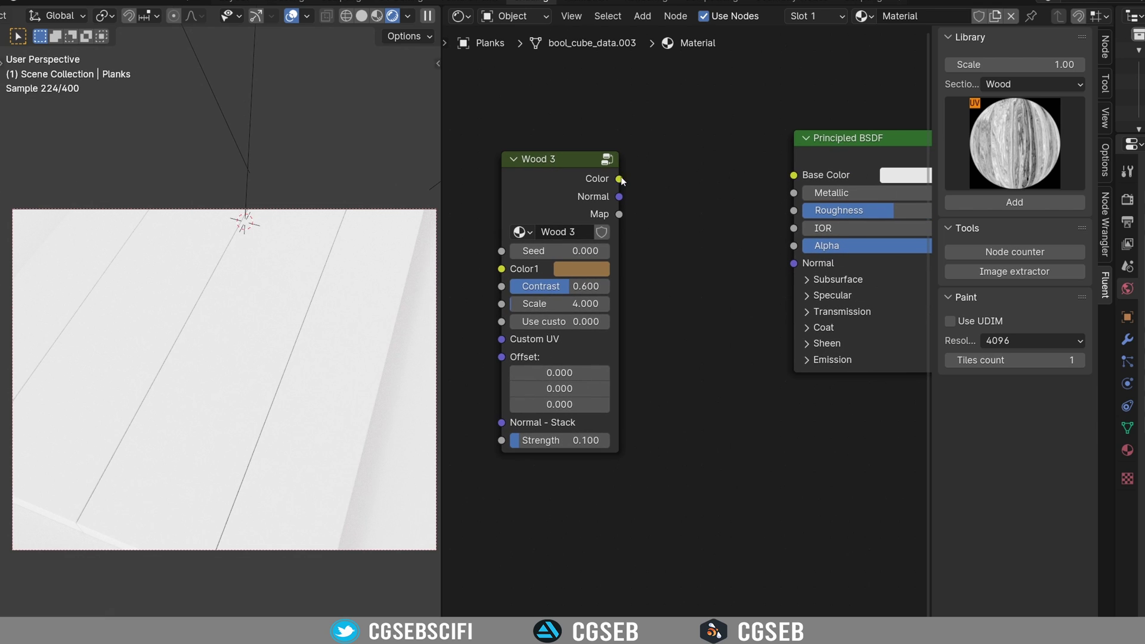
# Connect Wood 3's Color output to Base Color and its Normal output to Normal on the Principled BSDF
pyautogui.moveTo(623, 178); pyautogui.dragTo(794, 175)
pyautogui.moveTo(619, 197); pyautogui.dragTo(793, 262)
pyautogui.moveTo(535, 215); pyautogui.dragTo(599, 239)
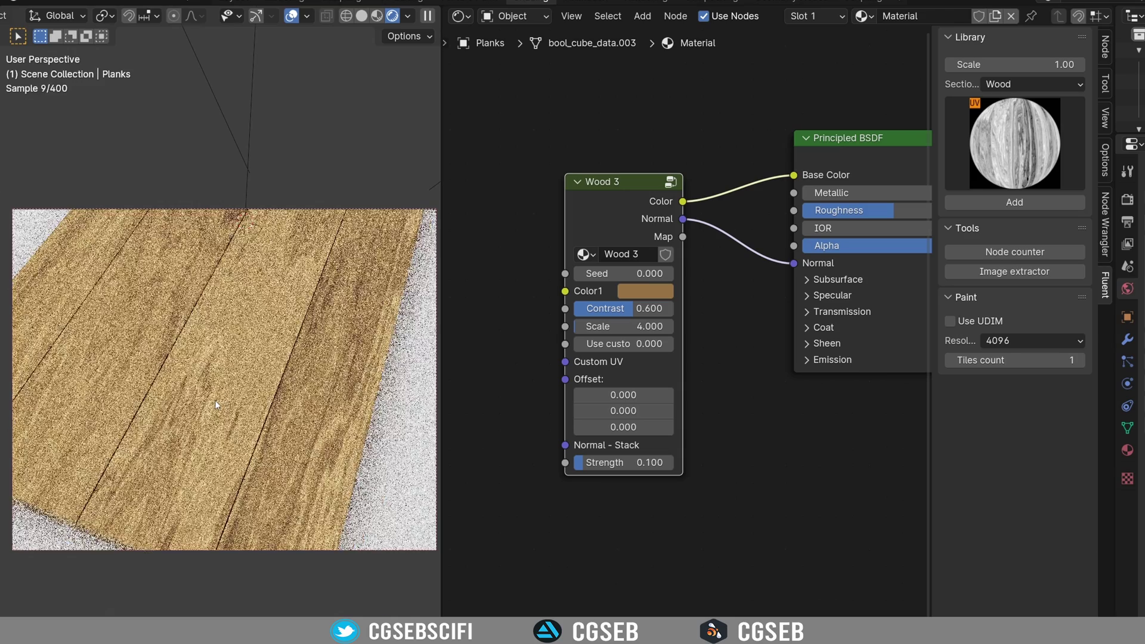
pyautogui.moveTo(214, 400); pyautogui.dragTo(324, 489, button='middle')
pyautogui.moveTo(367, 241); pyautogui.dragTo(341, 389, button='middle')
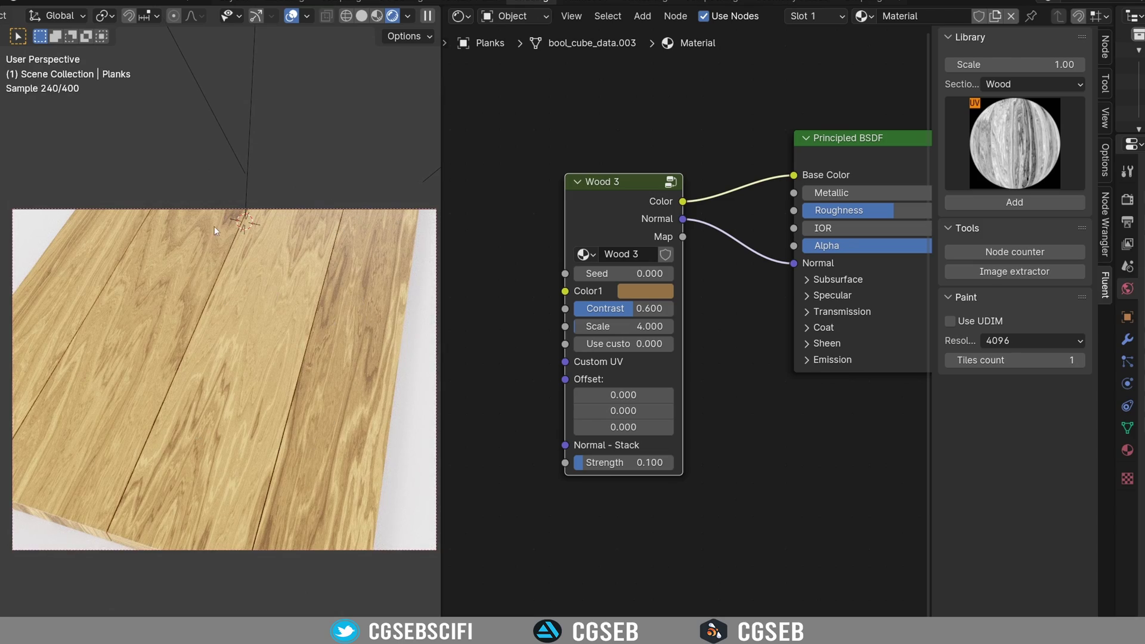
pyautogui.moveTo(233, 330); pyautogui.dragTo(248, 398, button='middle')
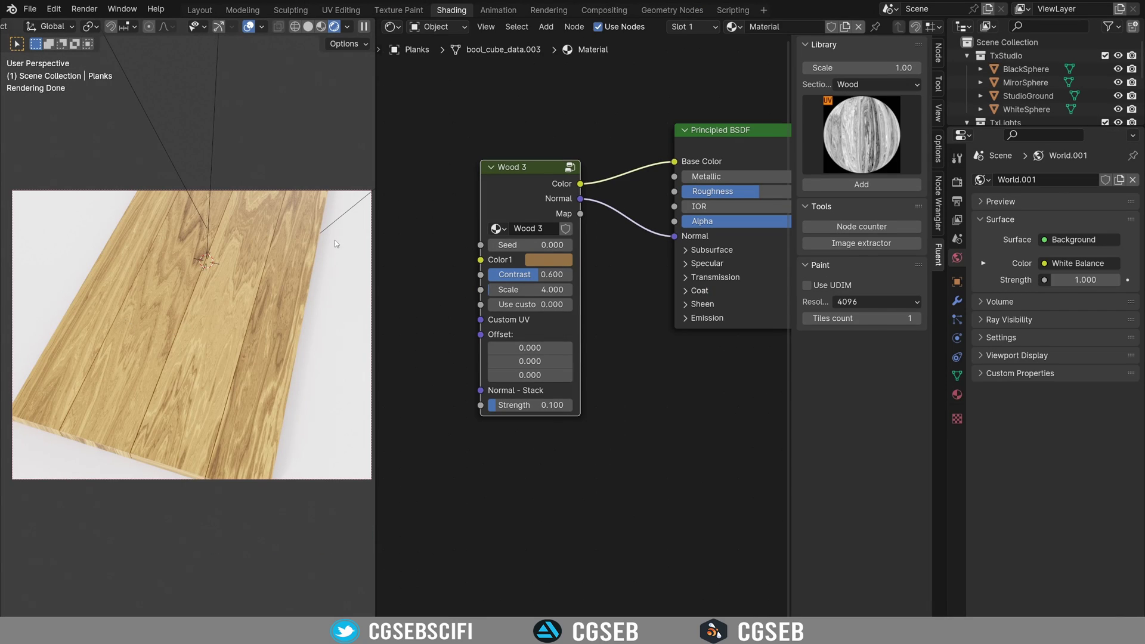
# Split the node editor area, turn its upper half into a UV Editor, and put the planks in face edit mode
pyautogui.moveTo(380, 19); pyautogui.dragTo(405, 288)
pyautogui.click(234, 304)
pyautogui.hotkey('ctrl', 'Tab')
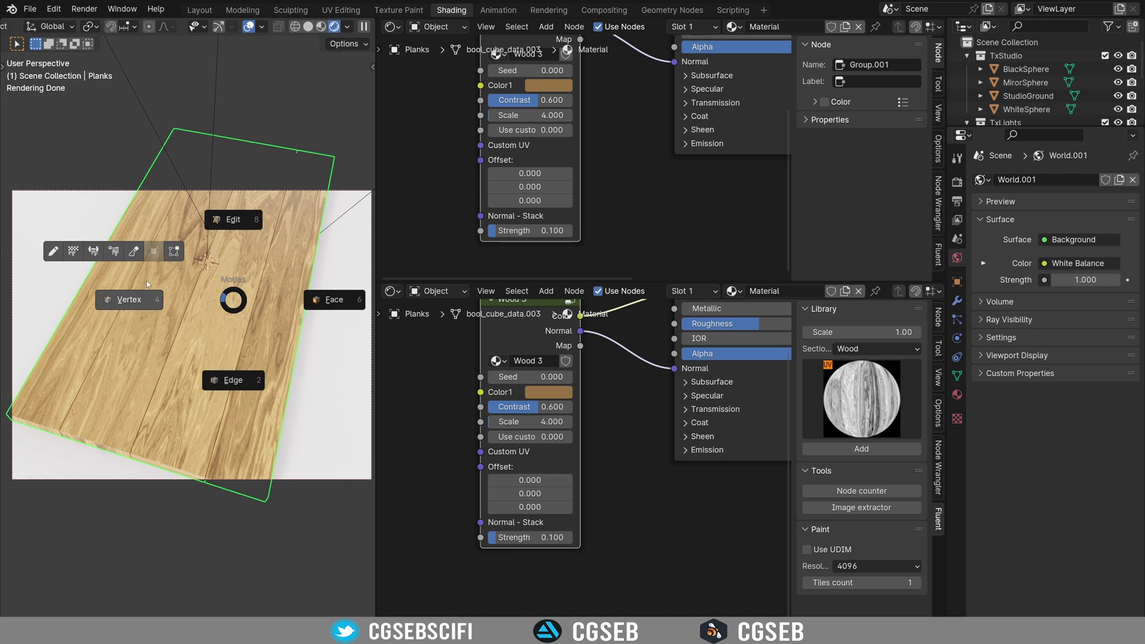
pyautogui.click(268, 300)
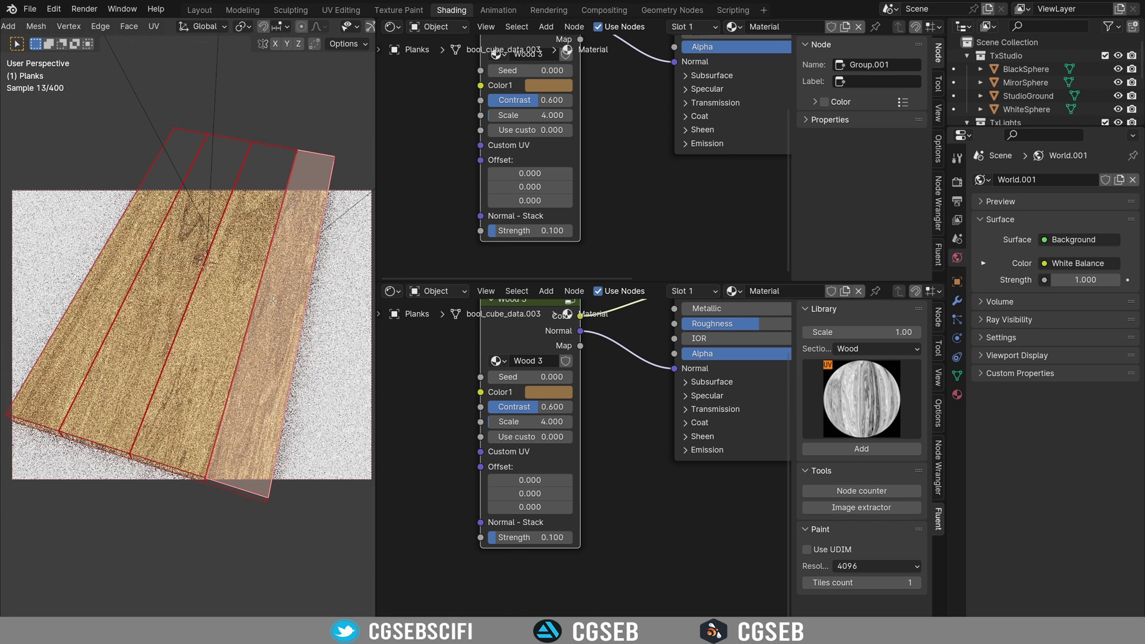
pyautogui.click(392, 26)
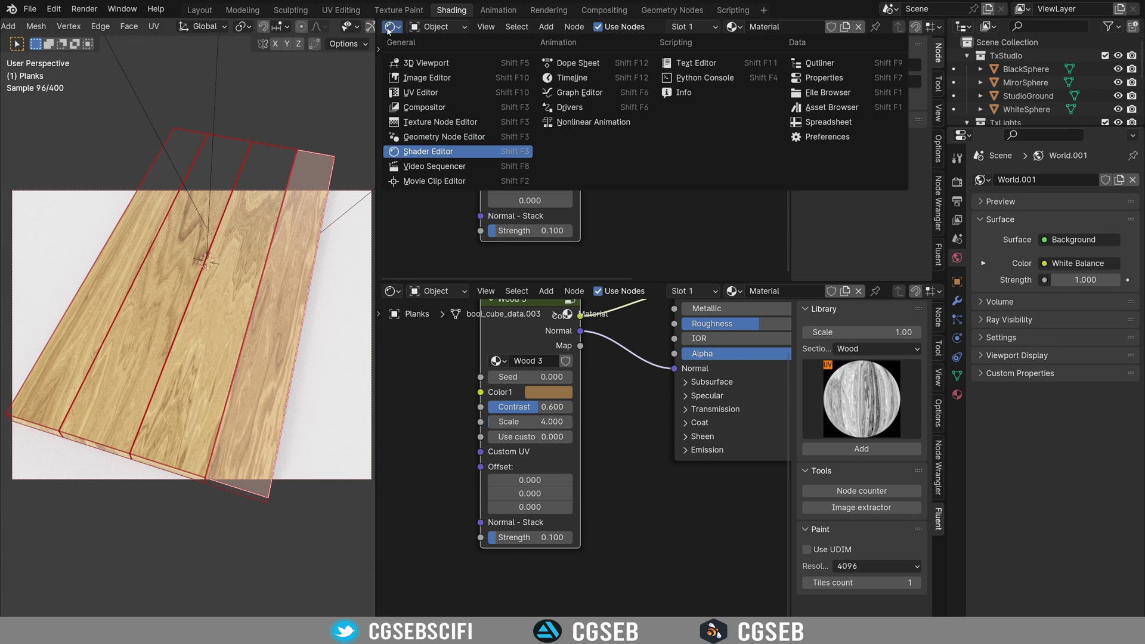
pyautogui.click(417, 93)
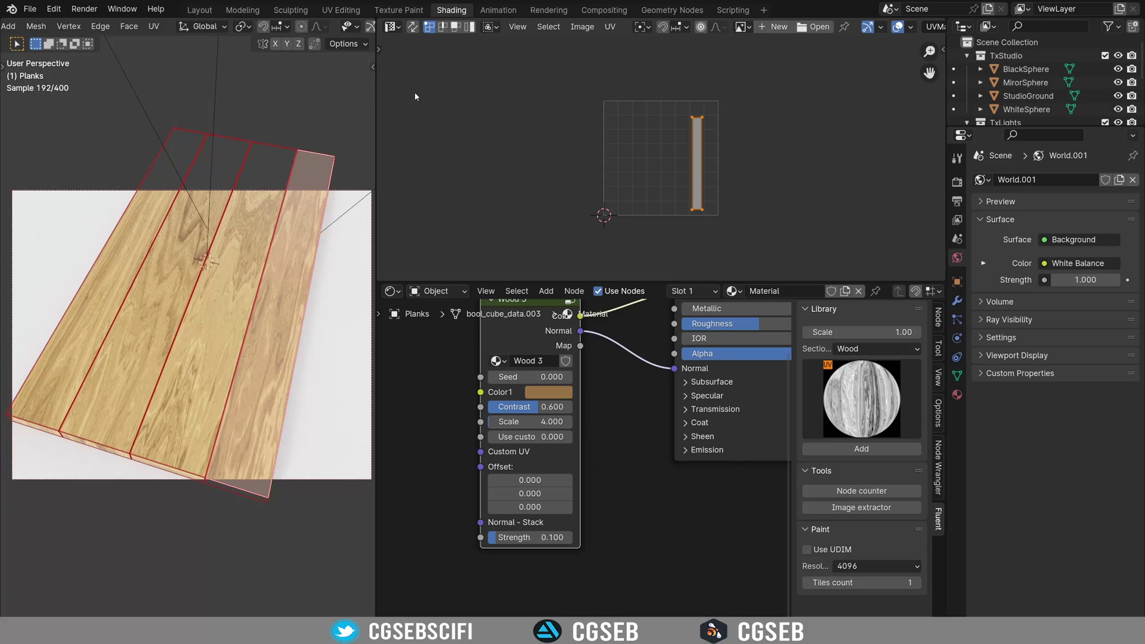
# Add the top faces of the other three planks to the selection and examine their islands in the UV Editor
pyautogui.keyDown('shift'); pyautogui.click(179, 275); pyautogui.keyUp('shift')
pyautogui.keyDown('shift'); pyautogui.click(158, 286); pyautogui.keyUp('shift')
pyautogui.keyDown('shift'); pyautogui.click(137, 260); pyautogui.keyUp('shift')
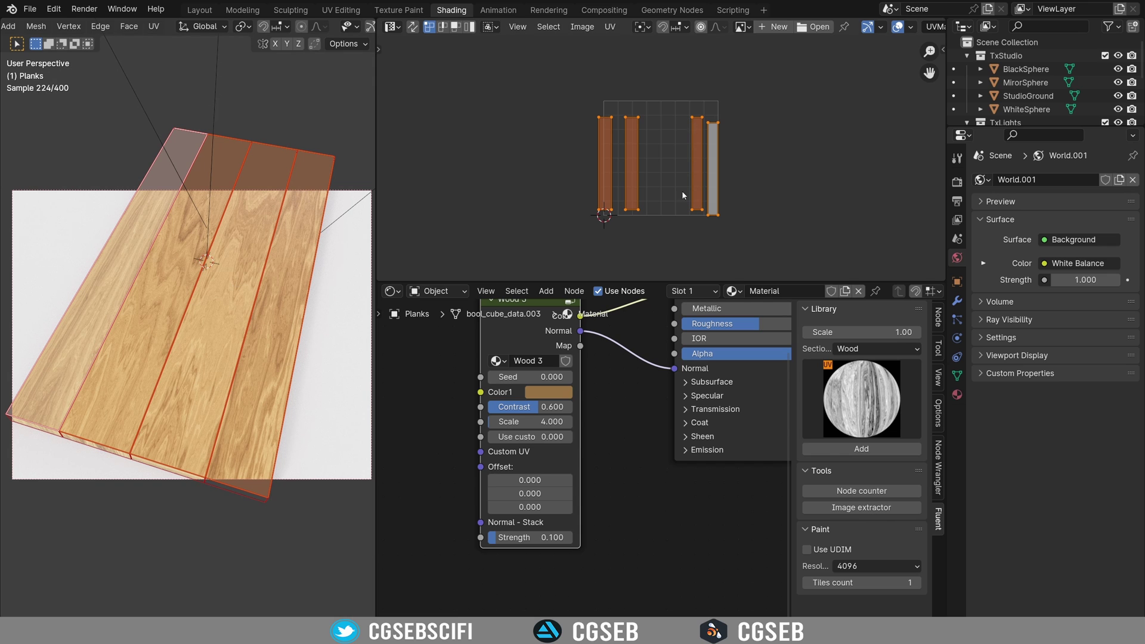
pyautogui.scroll(2, 638, 159)
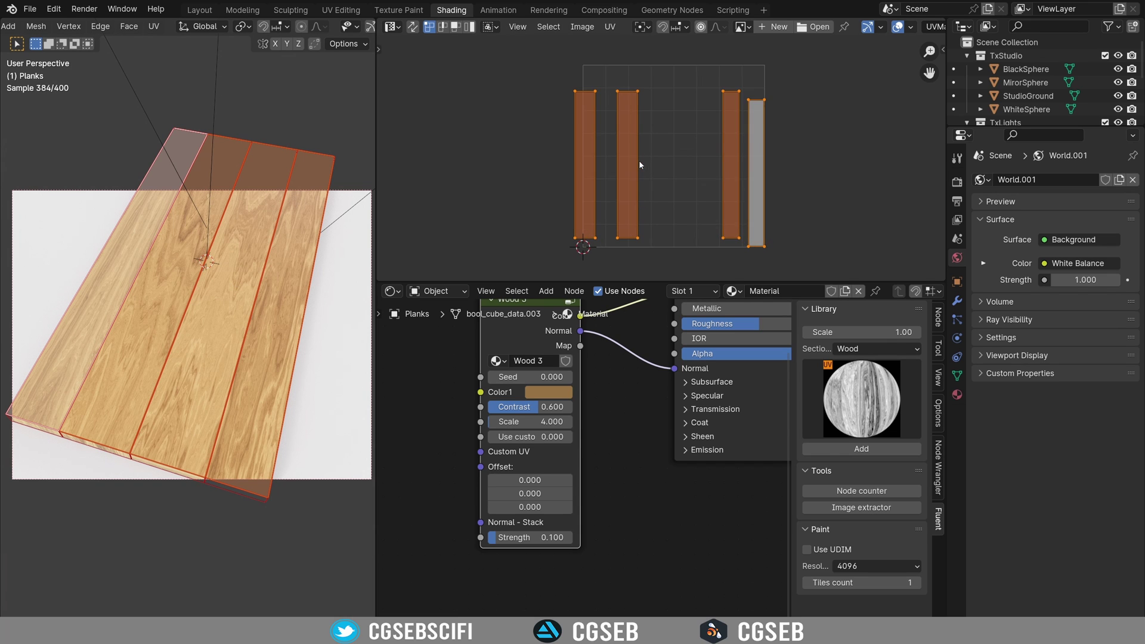
# Rotate the UV island of the rightmost plank's top face by 90 degrees and return to Object Mode
pyautogui.click(274, 271)
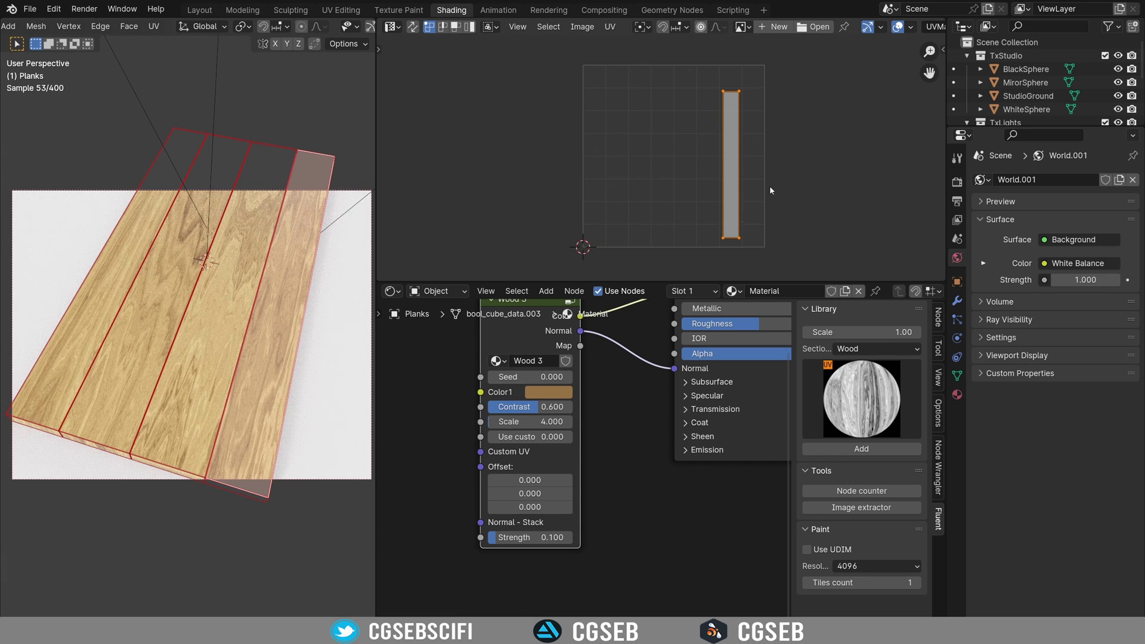
pyautogui.moveTo(577, 358); pyautogui.dragTo(604, 400, button='middle')
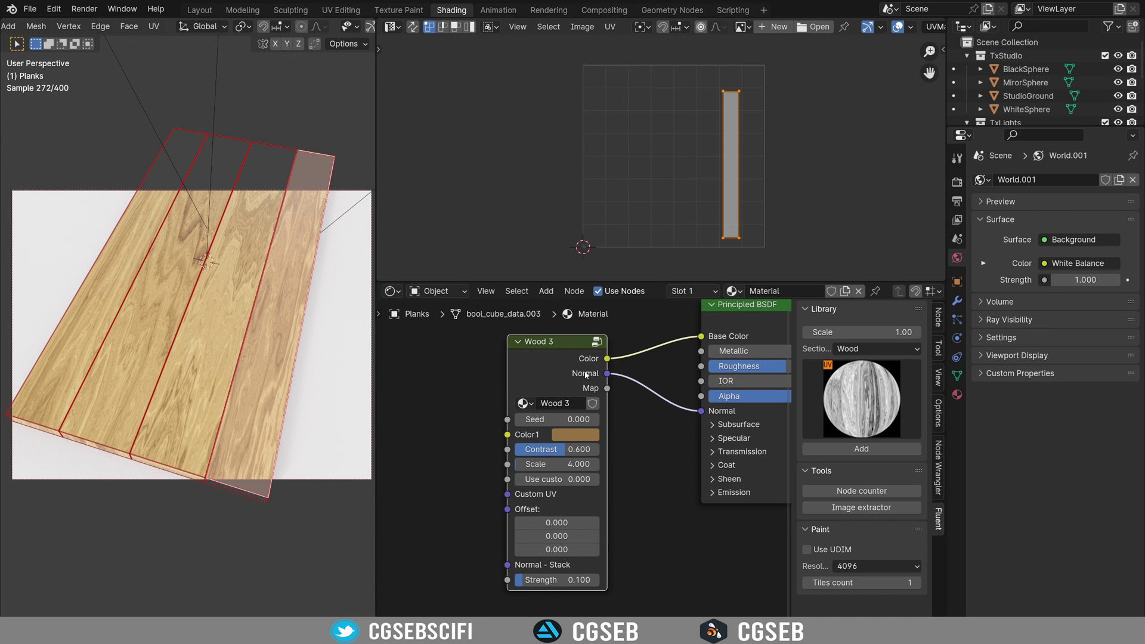
pyautogui.write('r')
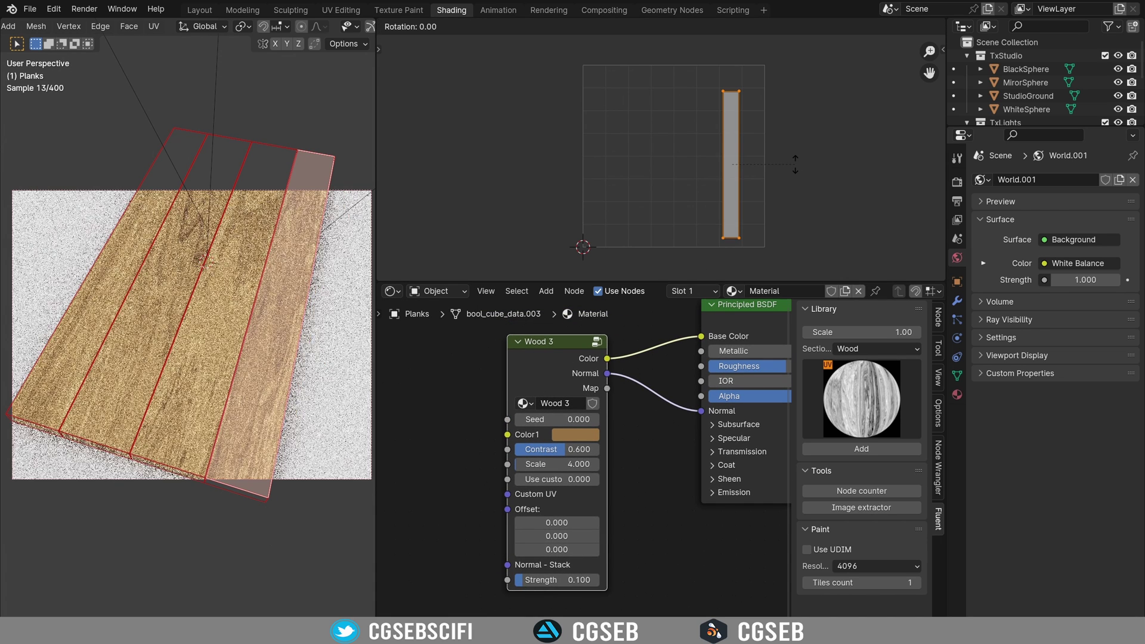
pyautogui.write('90')
pyautogui.press('Return')
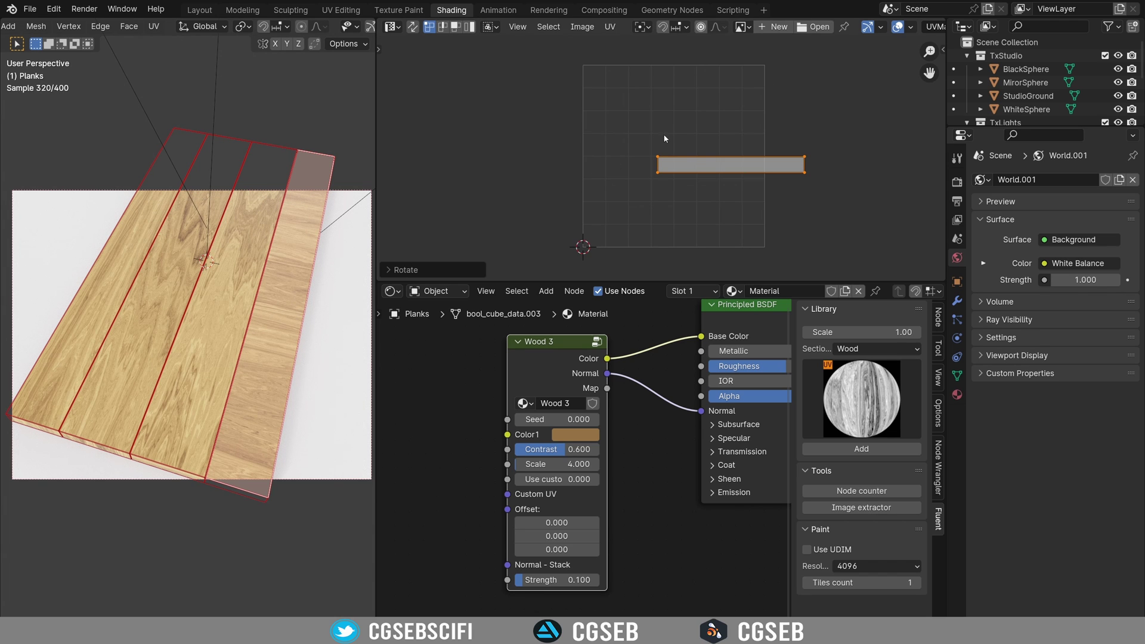
pyautogui.press('Tab')
pyautogui.click(263, 199)
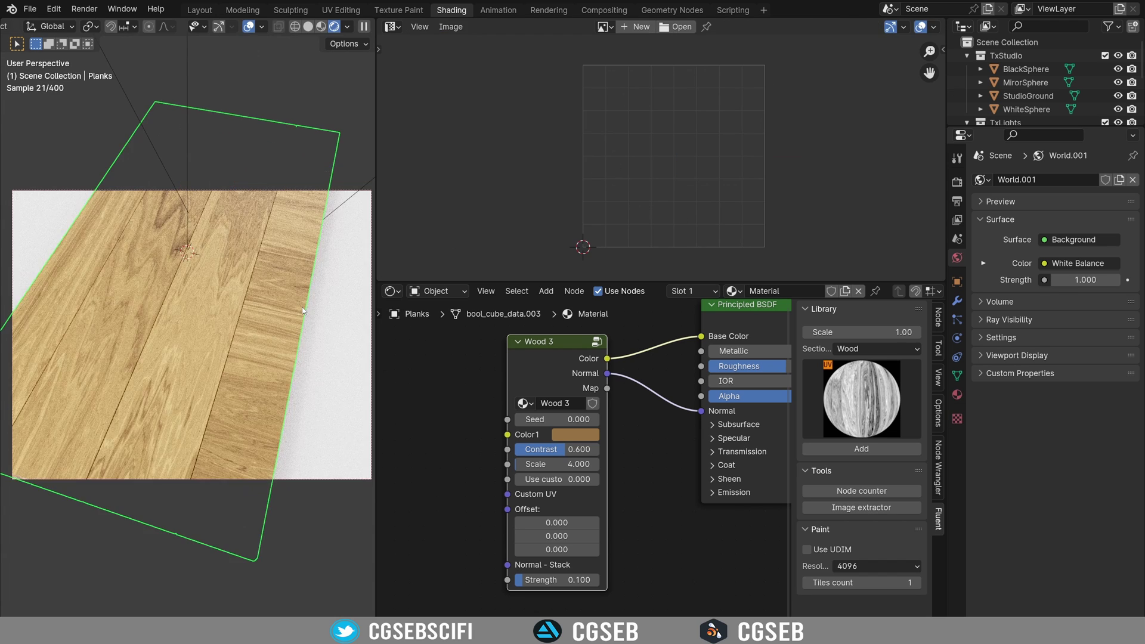
pyautogui.scroll(2, 302, 307)
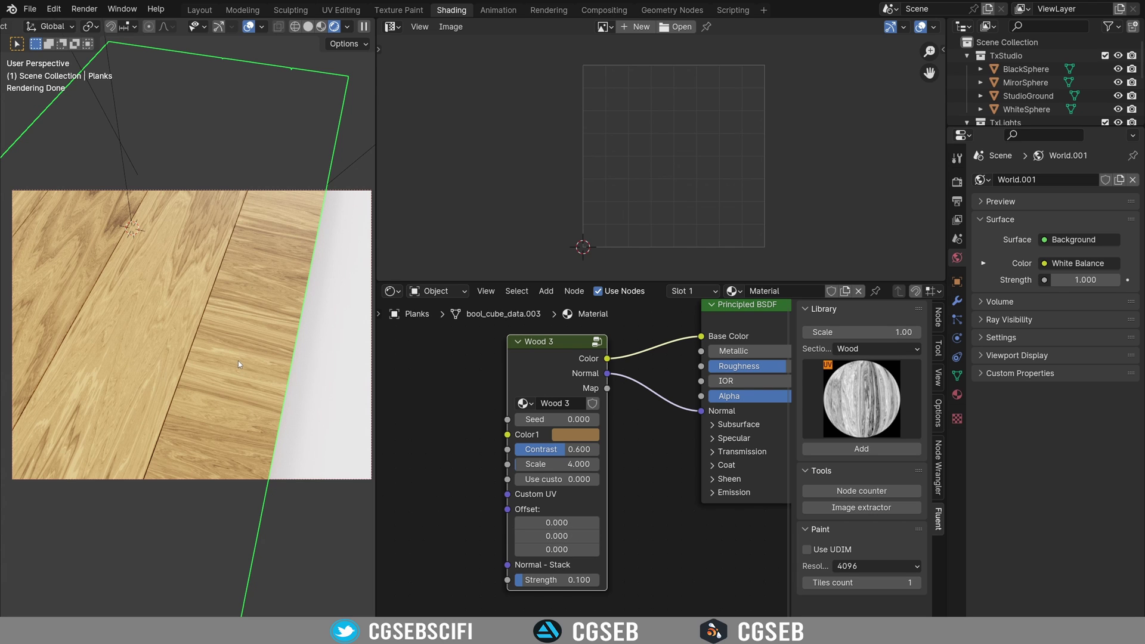
# Look through the Wood section's texture previews and examine the planks' grain from a lower angle
pyautogui.click(859, 383)
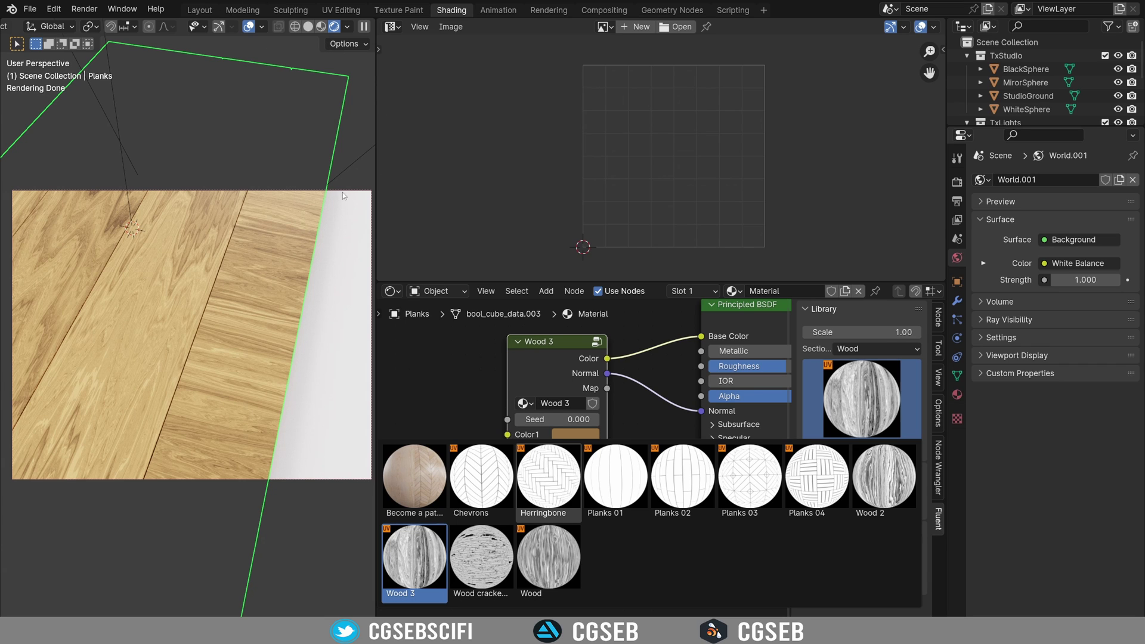
pyautogui.scroll(-3, 278, 326)
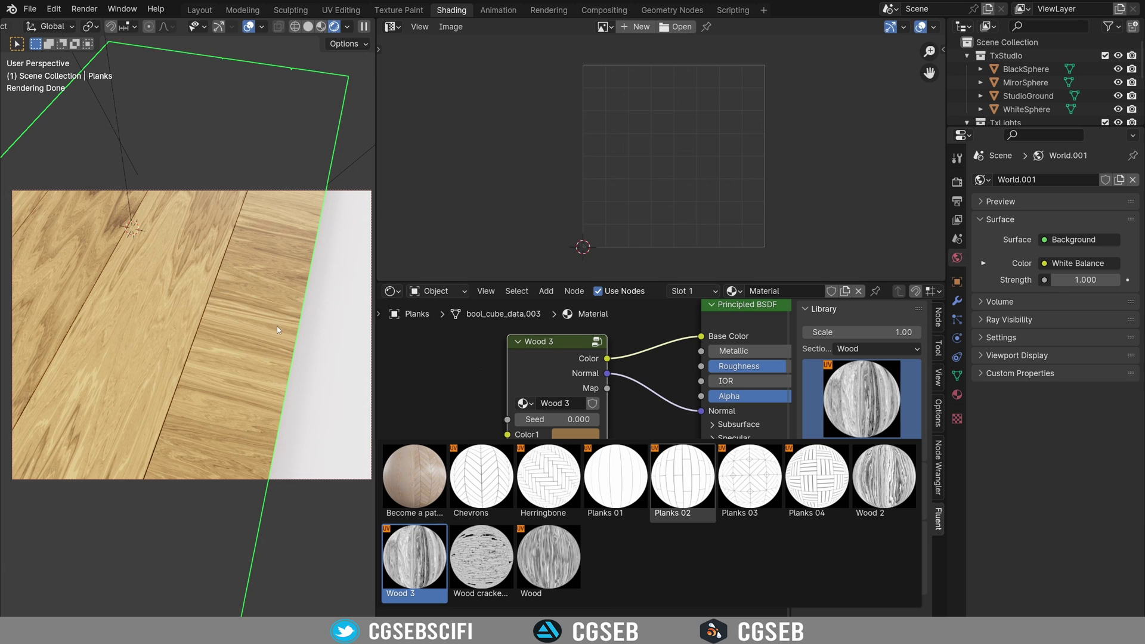
pyautogui.click(257, 318)
pyautogui.moveTo(257, 321)
pyautogui.mouseDown(button='middle')
pyautogui.moveTo(265, 279)
pyautogui.moveTo(287, 303)
pyautogui.moveTo(267, 320)
pyautogui.mouseUp(button='middle')
pyautogui.scroll(-3, 265, 280)
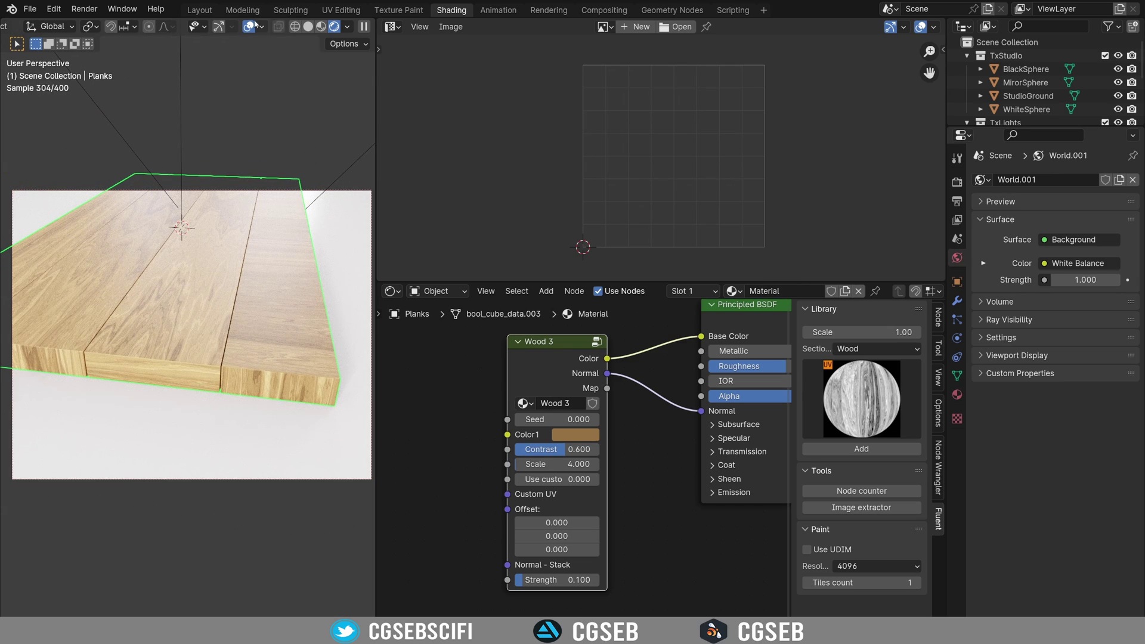
# Return to the main scene, make the Floor visible, and hide the Planks
pyautogui.press('n')
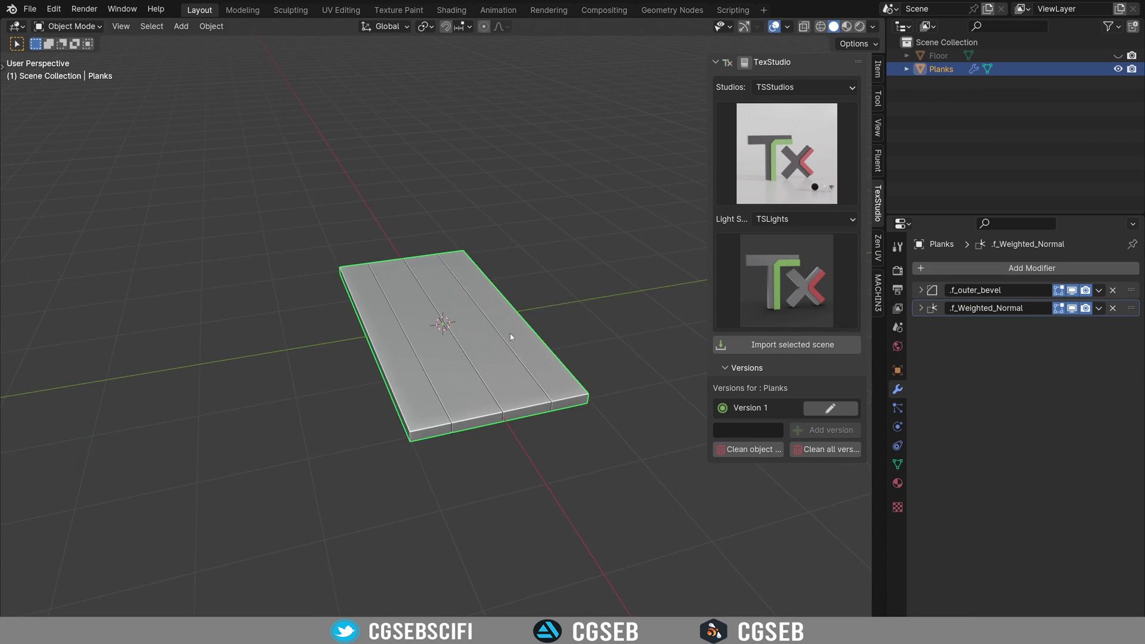
pyautogui.moveTo(510, 336); pyautogui.dragTo(519, 313, button='middle')
pyautogui.scroll(4, 518, 298)
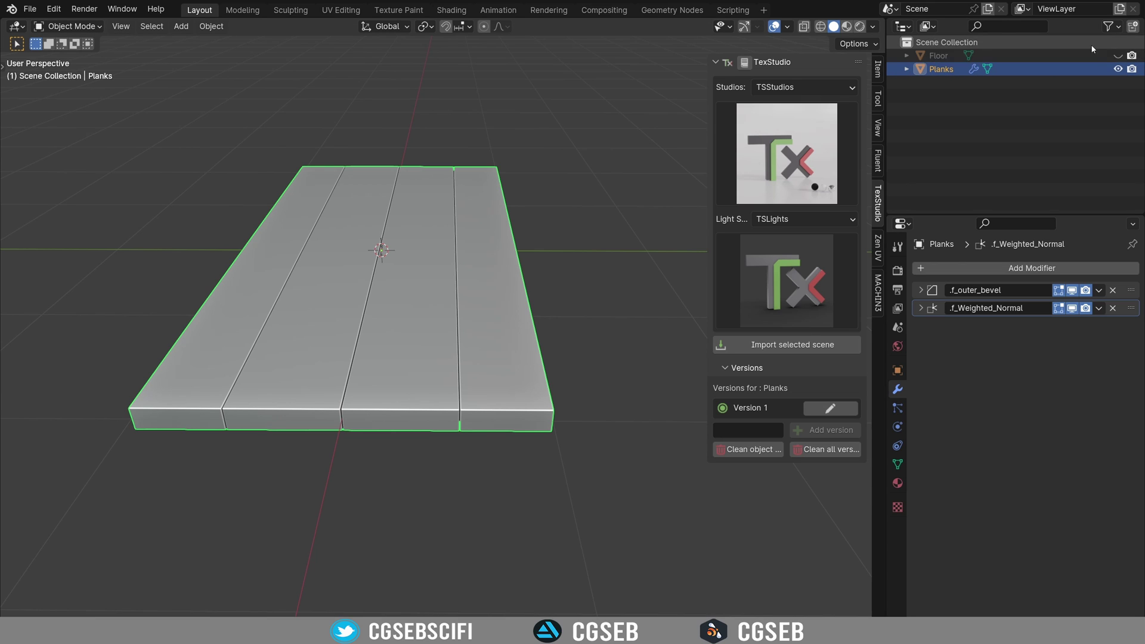
pyautogui.click(1118, 54)
pyautogui.click(1117, 69)
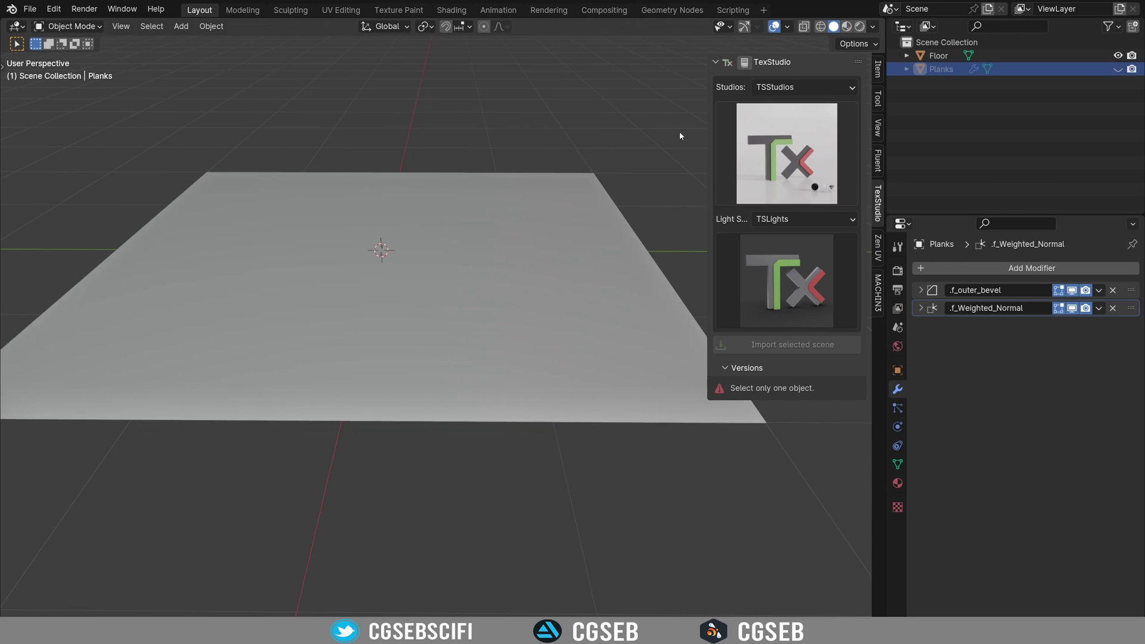
# Import the Floor into its own TexStudio scene and apply the object's scale
pyautogui.click(475, 203)
pyautogui.click(758, 347)
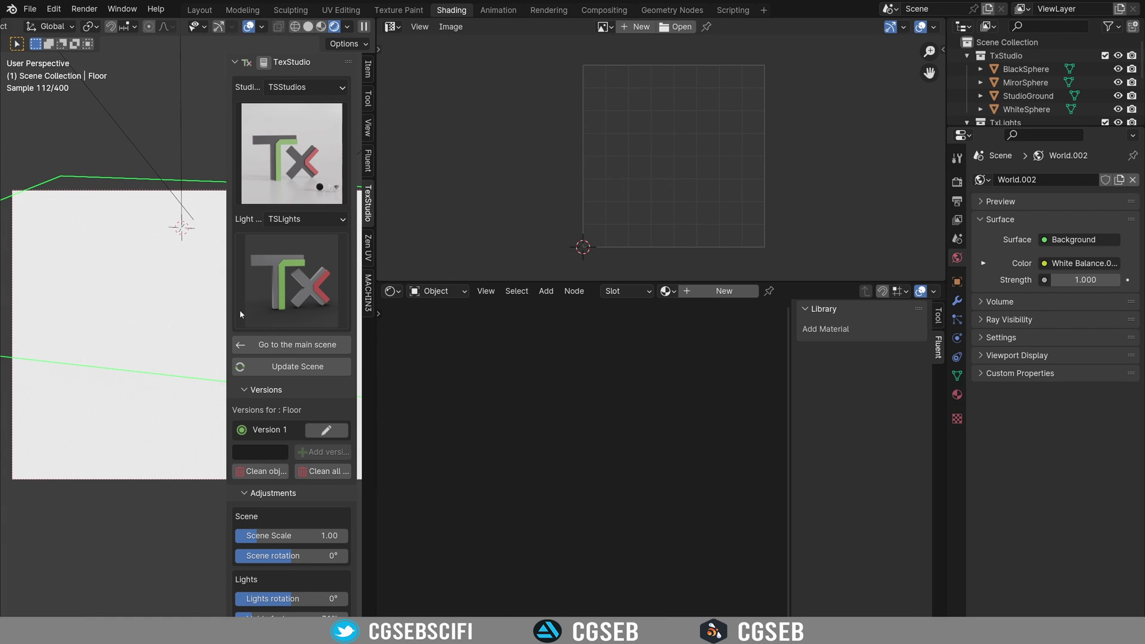
pyautogui.press('n')
pyautogui.moveTo(234, 294); pyautogui.dragTo(241, 313, button='middle')
pyautogui.scroll(-3, 253, 340)
pyautogui.moveTo(259, 396); pyautogui.dragTo(252, 364, button='middle')
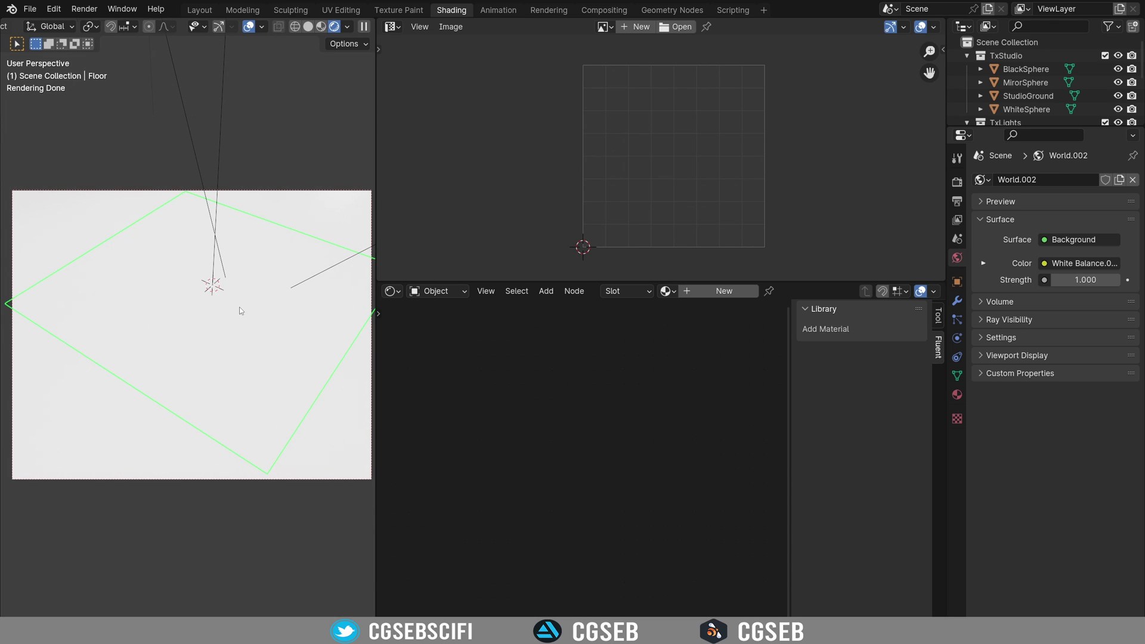
pyautogui.hotkey('ctrl', 'a')
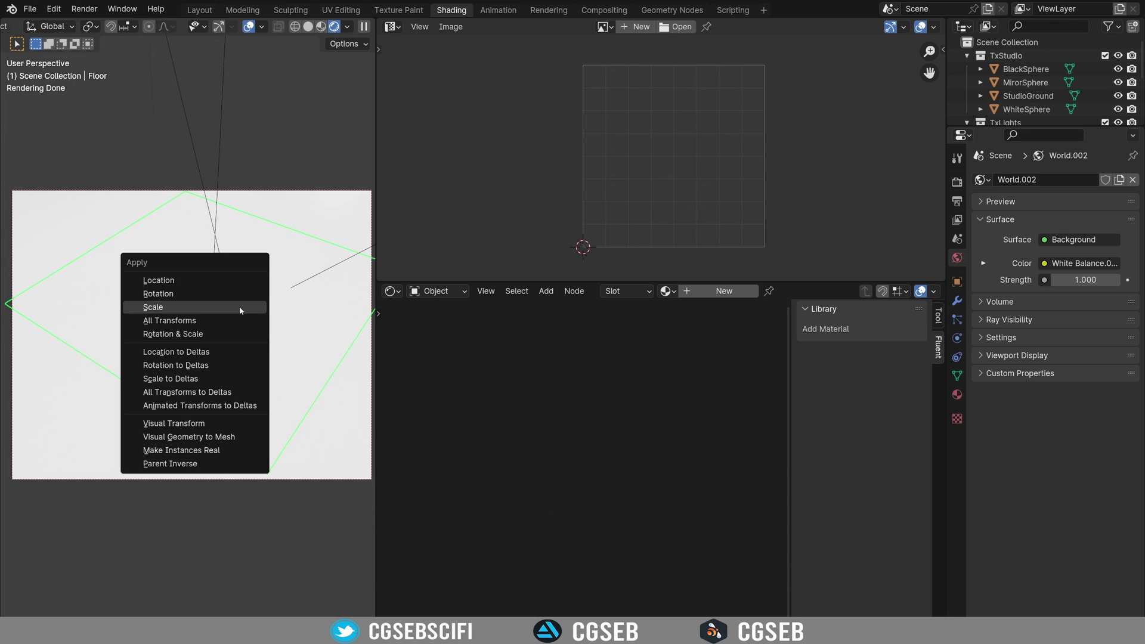
pyautogui.click(162, 309)
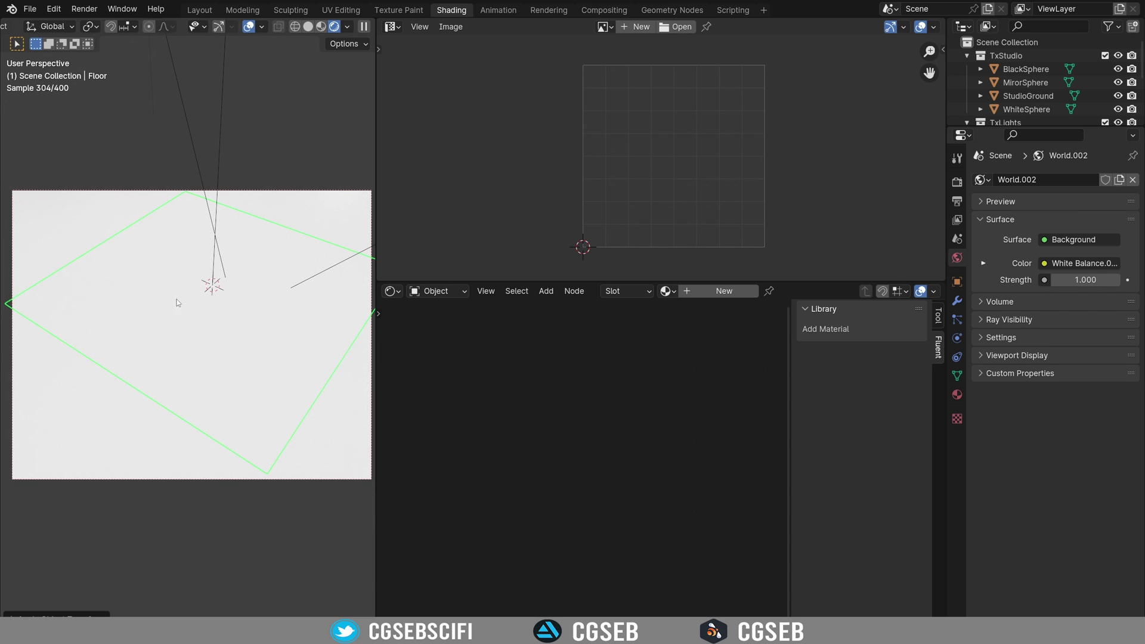
# Create a new material for the Floor and merge the UV Editor area back into the node editor
pyautogui.click(676, 292)
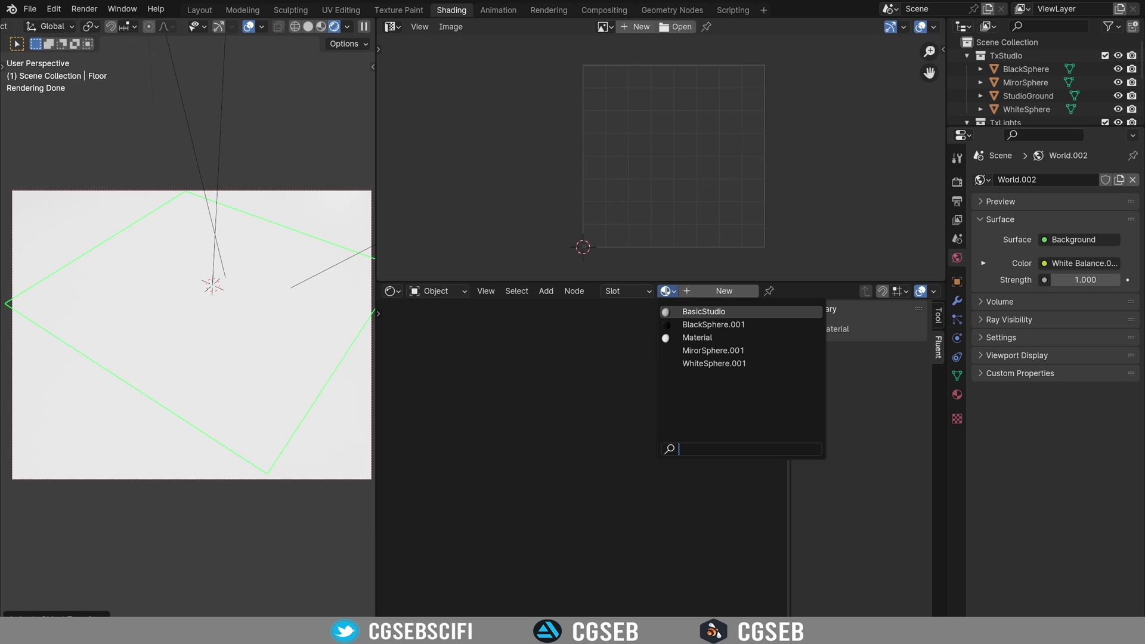
pyautogui.click(723, 291)
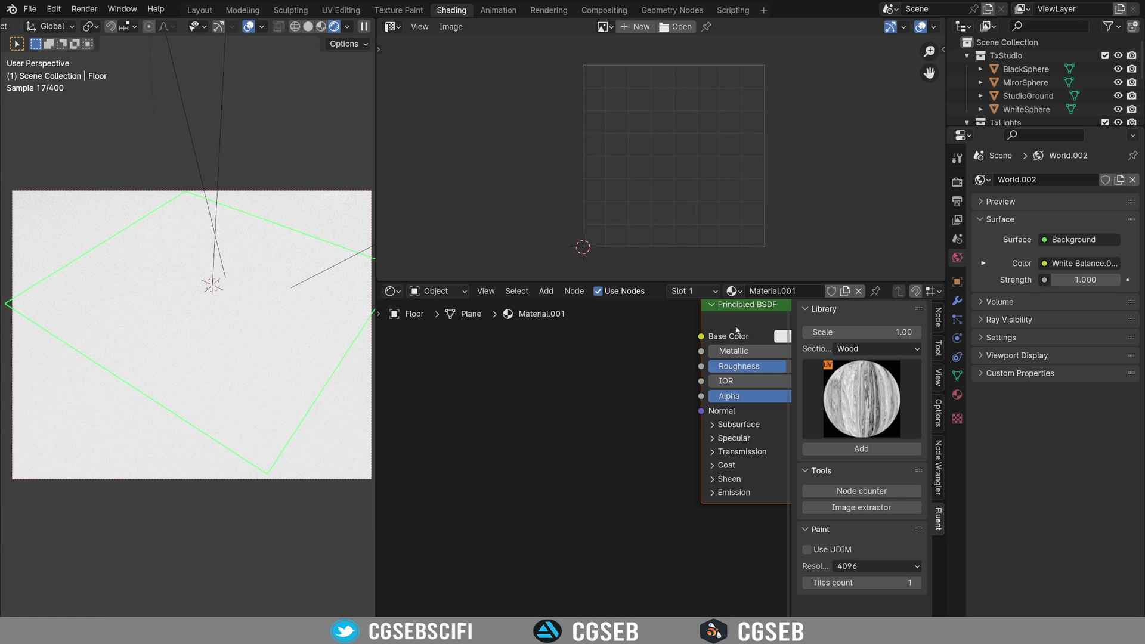
pyautogui.rightClick(673, 282)
pyautogui.click(632, 279)
pyautogui.click(689, 167)
pyautogui.moveTo(638, 248); pyautogui.dragTo(658, 262, button='middle')
pyautogui.click(638, 232)
pyautogui.moveTo(555, 232); pyautogui.dragTo(596, 215, button='middle')
# Add Fluent's Wood 3 node from the Wood section and place it before the Principled BSDF
pyautogui.click(862, 132)
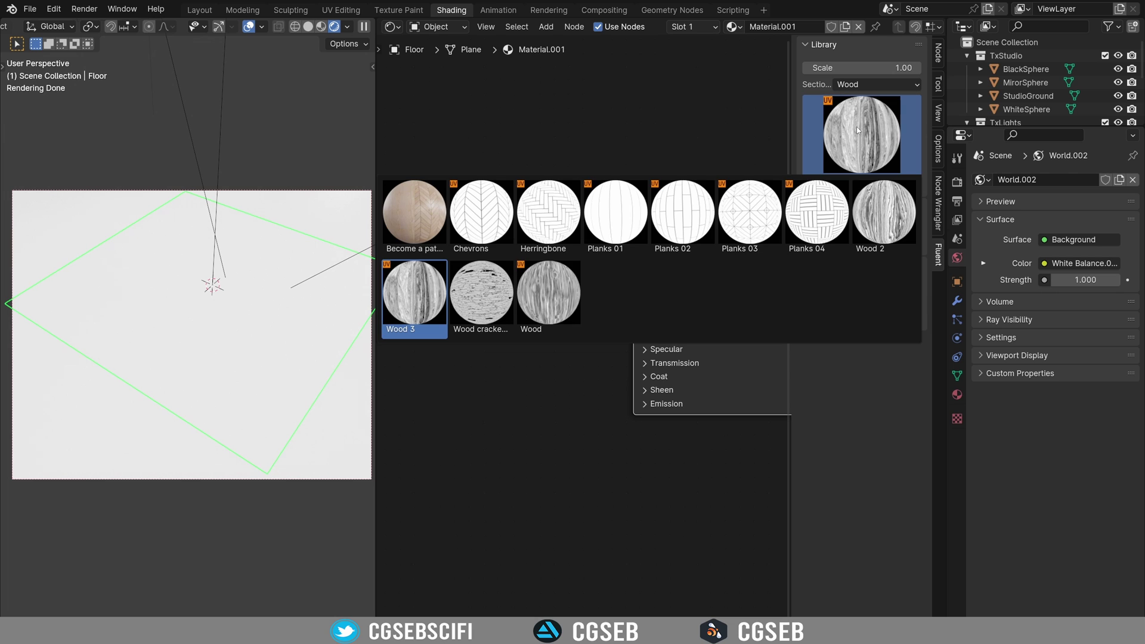
pyautogui.click(417, 292)
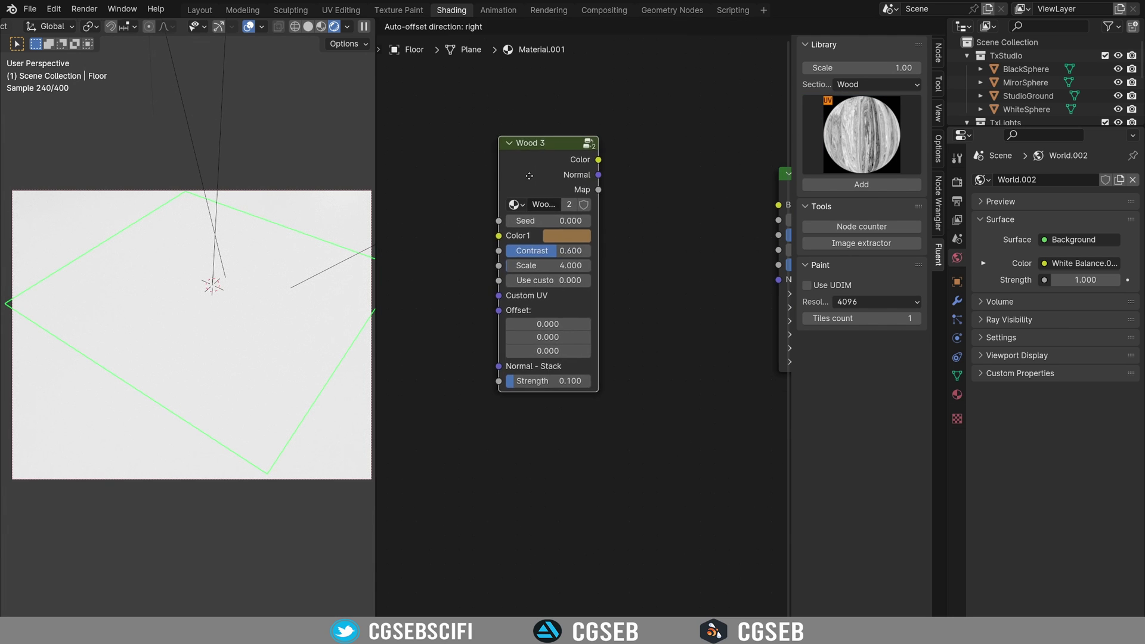
pyautogui.click(526, 168)
# Add the Become a pattern node and arrange it between Wood 3 and the Principled BSDF
pyautogui.click(861, 135)
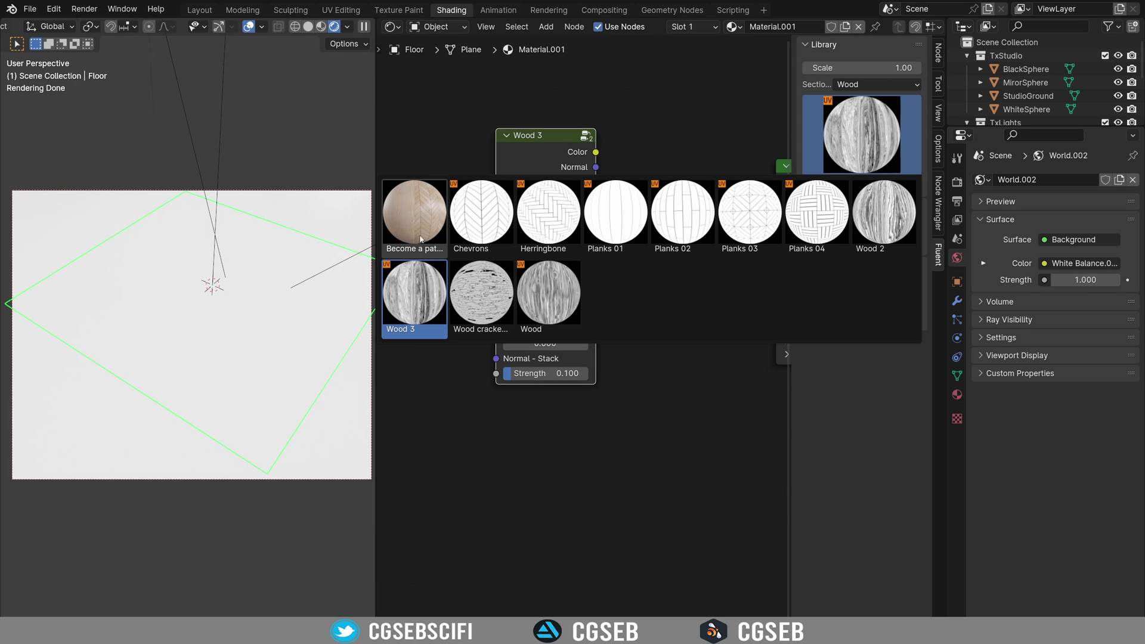
pyautogui.click(411, 214)
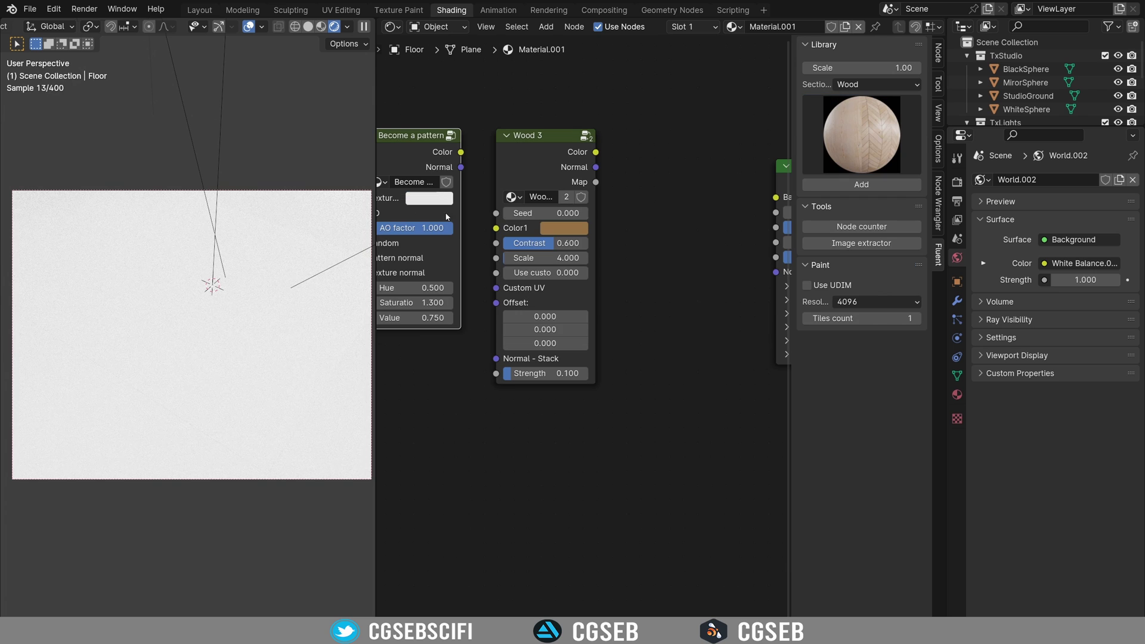
pyautogui.moveTo(409, 155); pyautogui.dragTo(676, 195)
pyautogui.click(674, 191)
pyautogui.moveTo(542, 149); pyautogui.dragTo(463, 125)
pyautogui.moveTo(681, 184); pyautogui.dragTo(629, 172)
pyautogui.scroll(1, 629, 172)
pyautogui.scroll(1, 629, 175)
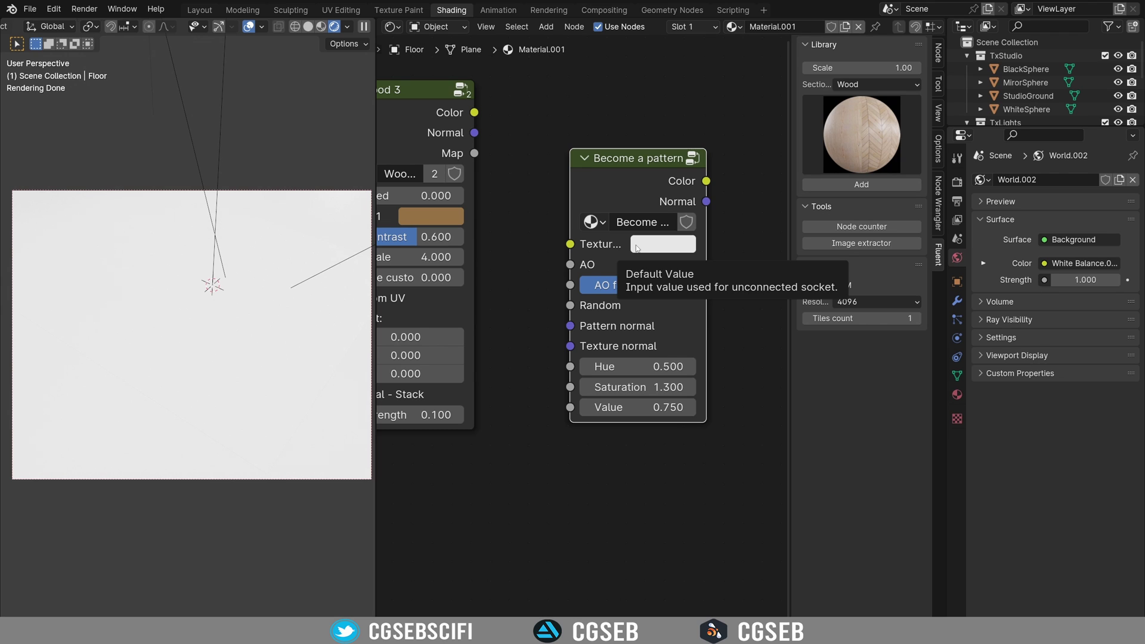
pyautogui.moveTo(499, 174); pyautogui.dragTo(584, 191, button='middle')
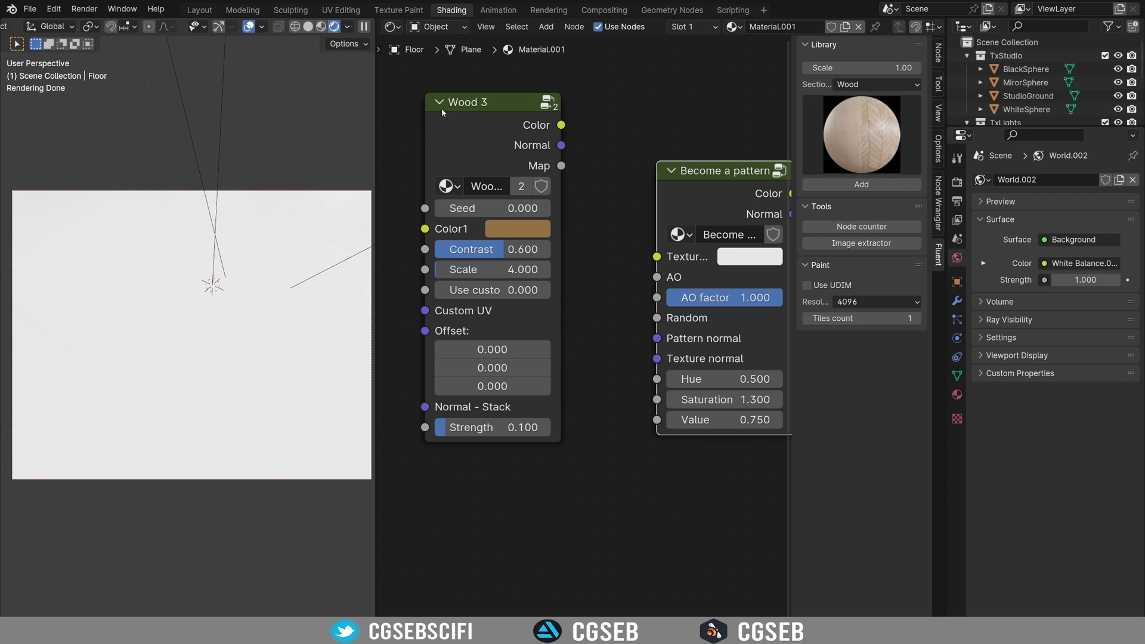
pyautogui.moveTo(529, 159); pyautogui.dragTo(516, 111, button='middle')
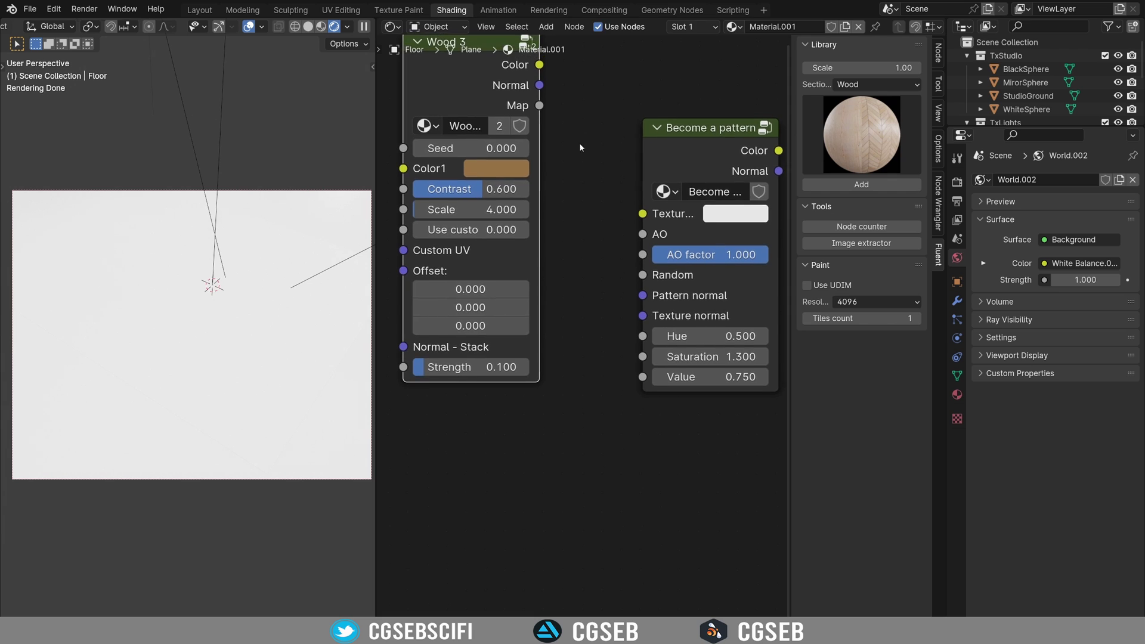
pyautogui.scroll(-1, 529, 158)
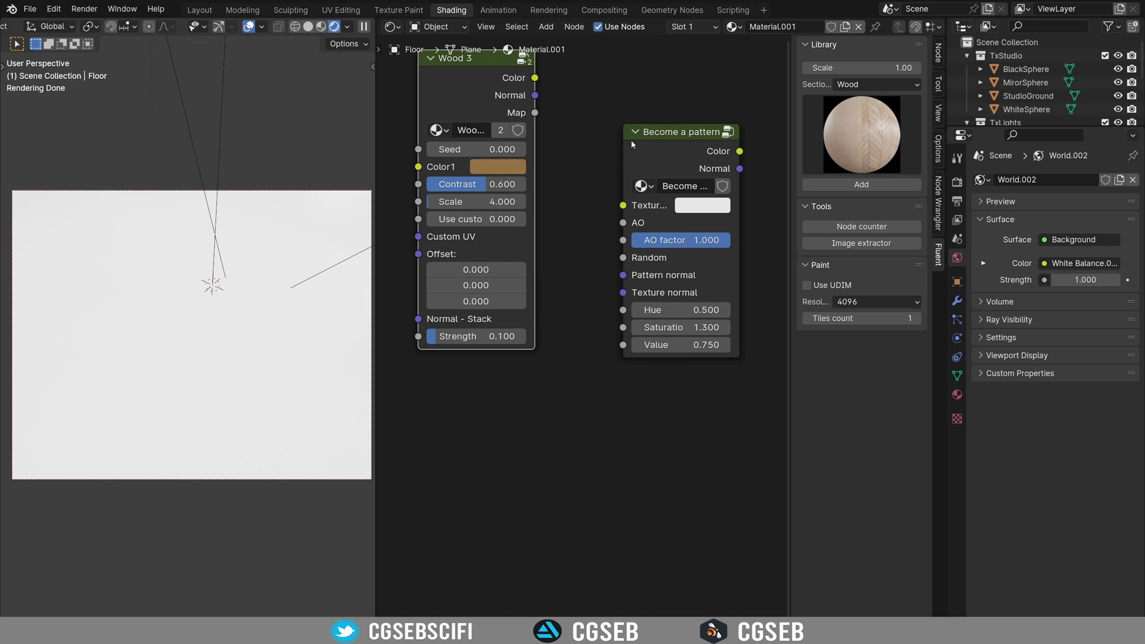
# Add the Planks 01 pattern node and place it below Wood 3
pyautogui.click(861, 134)
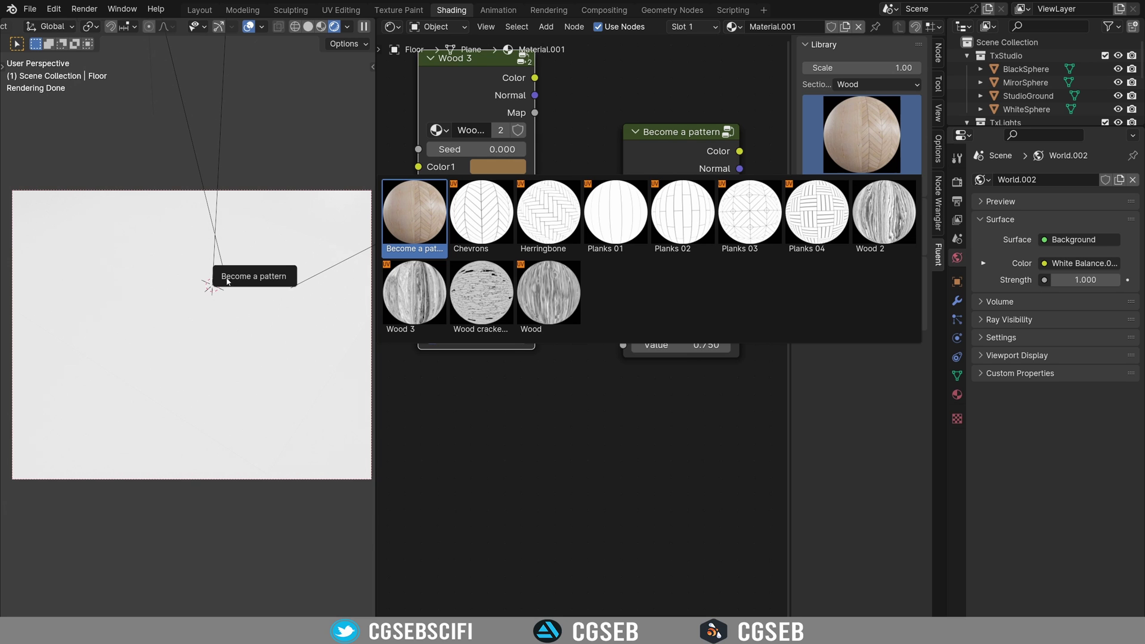
pyautogui.click(617, 222)
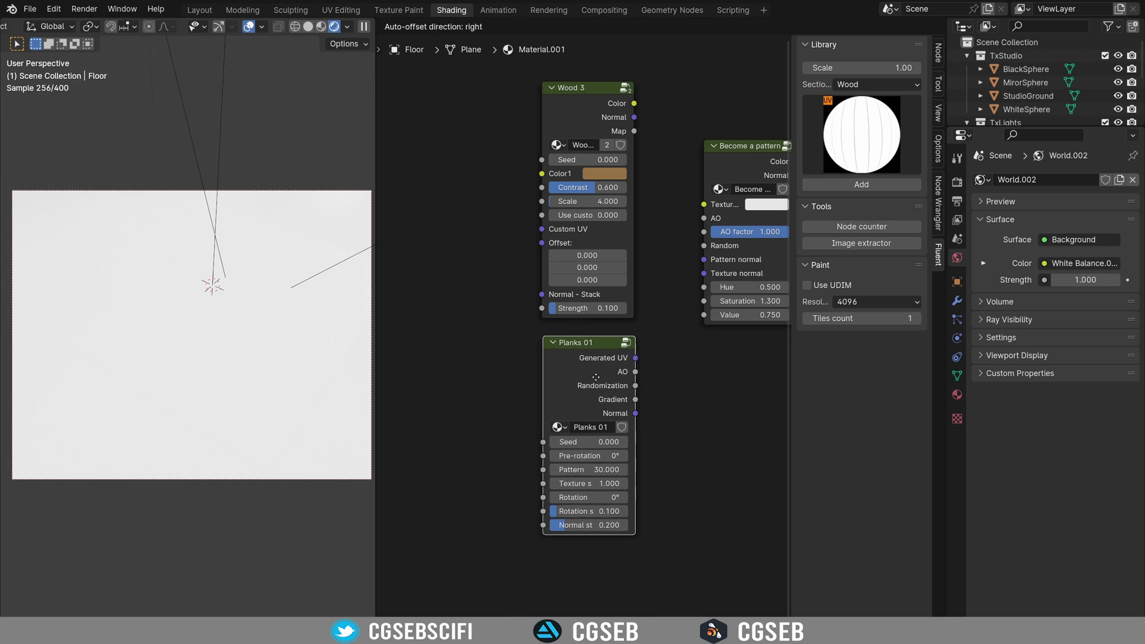
pyautogui.click(599, 370)
# Connect Wood 3's Color to Texture color and its Normal to Texture normal on the Become a pattern node
pyautogui.moveTo(706, 320); pyautogui.dragTo(668, 284, button='middle')
pyautogui.scroll(1, 668, 283)
pyautogui.moveTo(628, 210); pyautogui.dragTo(621, 253, button='middle')
pyautogui.moveTo(582, 91); pyautogui.dragTo(662, 201)
pyautogui.moveTo(582, 106); pyautogui.dragTo(658, 274)
pyautogui.scroll(1, 684, 262)
pyautogui.scroll(1, 683, 261)
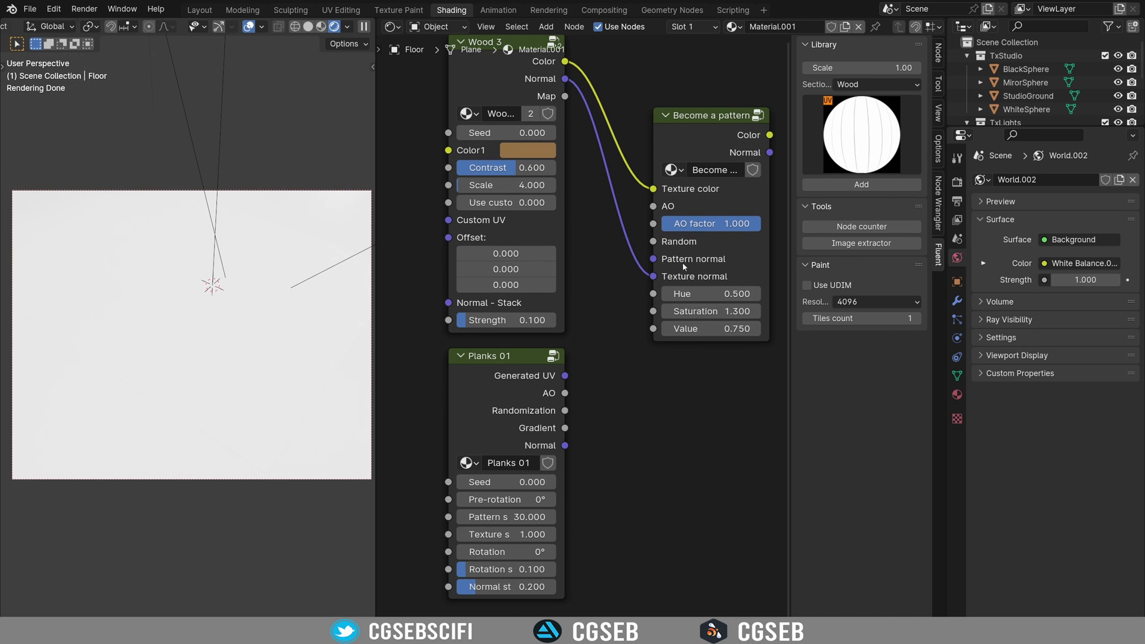
# Connect the Generated UV output of Planks 01 to Wood 3's Custom UV input
pyautogui.moveTo(665, 254); pyautogui.dragTo(705, 288, button='middle')
pyautogui.moveTo(668, 254); pyautogui.dragTo(656, 200, button='middle')
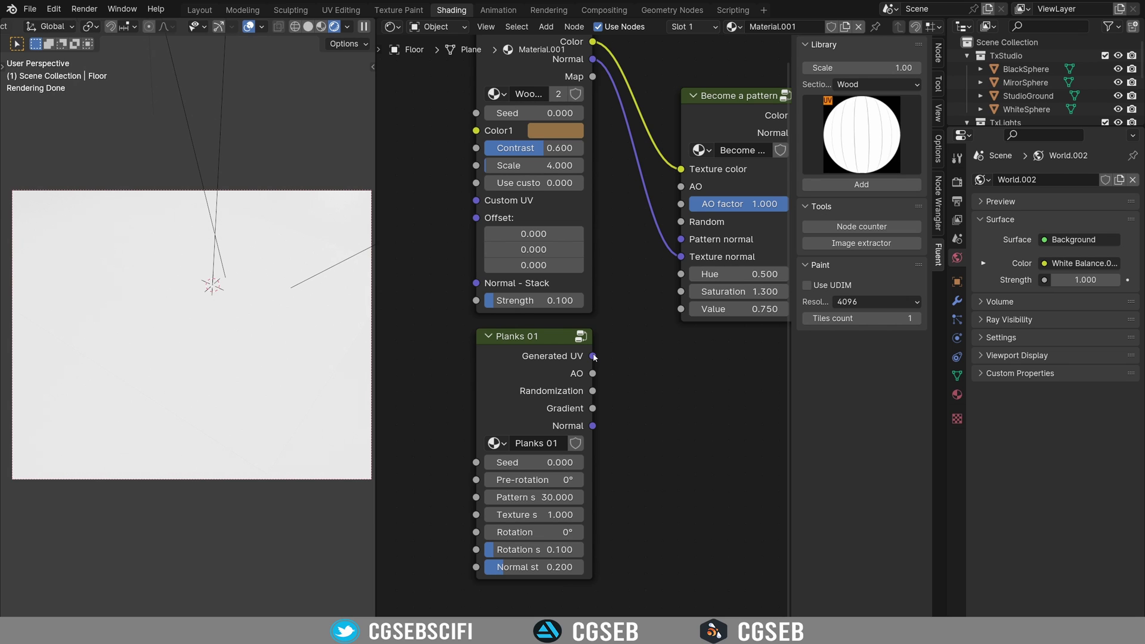
pyautogui.moveTo(592, 356); pyautogui.dragTo(509, 200)
pyautogui.moveTo(535, 381); pyautogui.dragTo(535, 457, button='middle')
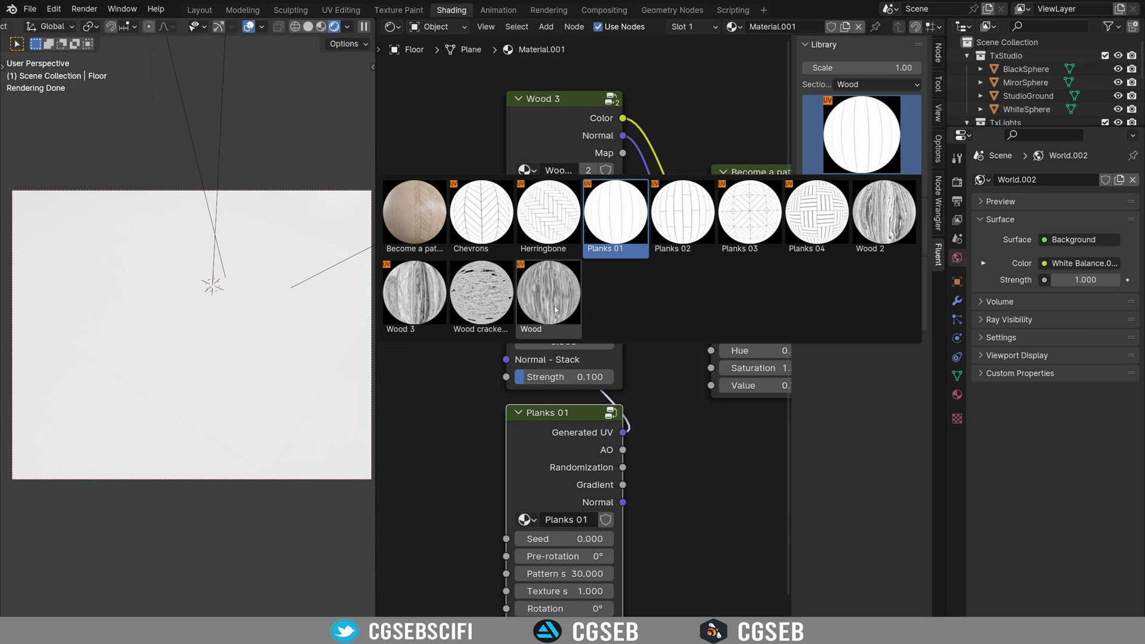
# Connect Planks 01's AO, Randomization and Normal outputs to AO, Random and Pattern normal on Become a pattern
pyautogui.moveTo(634, 363); pyautogui.dragTo(583, 316, button='middle')
pyautogui.moveTo(570, 403); pyautogui.dragTo(650, 223)
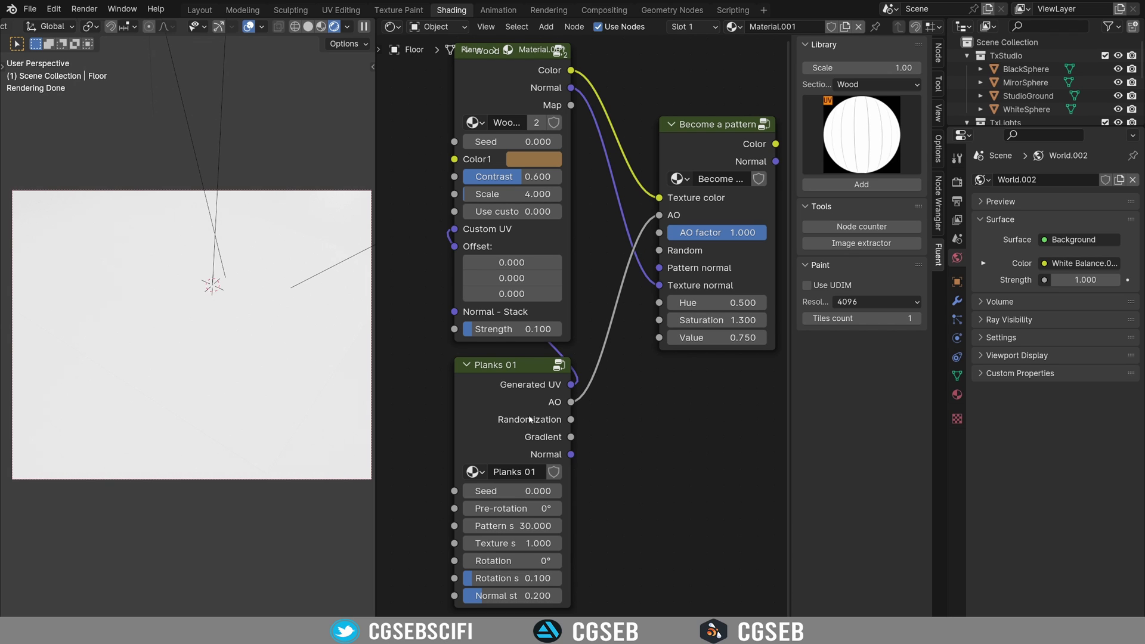
pyautogui.moveTo(571, 420); pyautogui.dragTo(661, 255)
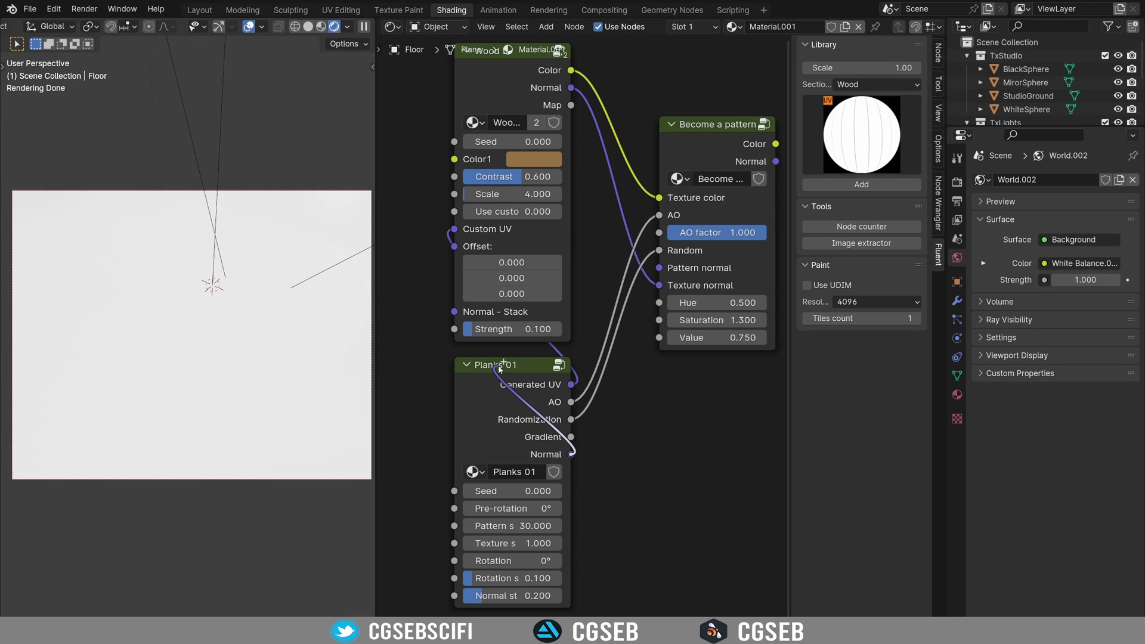
pyautogui.moveTo(571, 454); pyautogui.dragTo(676, 272)
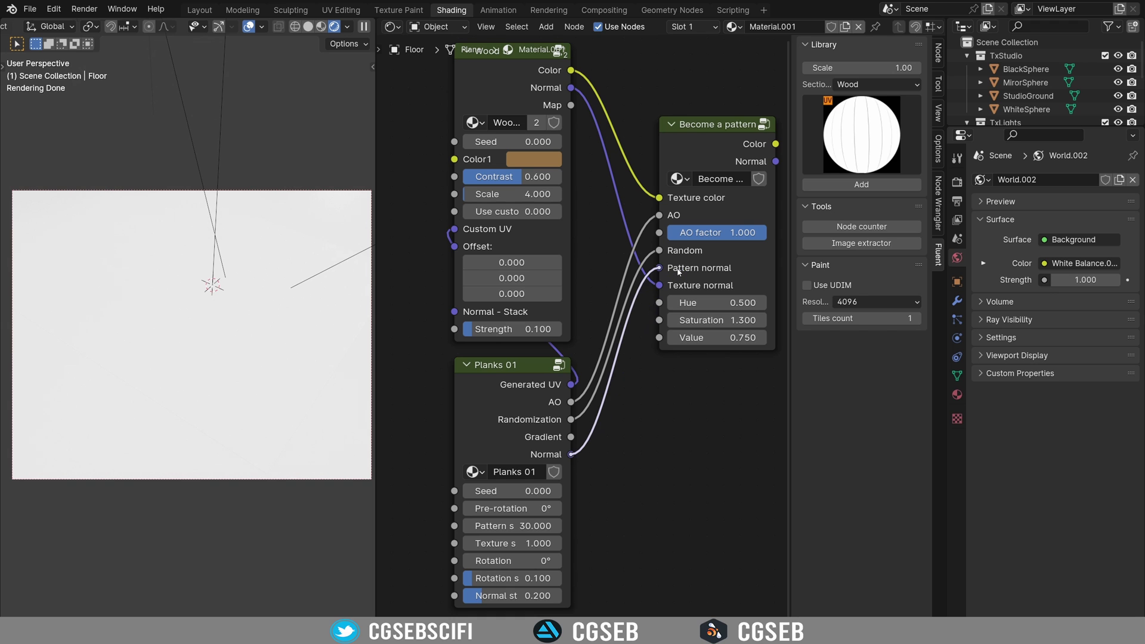
# Connect Become a pattern's Color and Normal outputs to Base Color and Normal on the Principled BSDF
pyautogui.moveTo(678, 272); pyautogui.dragTo(454, 305, button='middle')
pyautogui.moveTo(550, 172); pyautogui.dragTo(656, 194)
pyautogui.moveTo(550, 190); pyautogui.dragTo(658, 283)
pyautogui.moveTo(504, 349); pyautogui.dragTo(822, 213, button='middle')
pyautogui.moveTo(231, 250); pyautogui.dragTo(267, 322, button='middle')
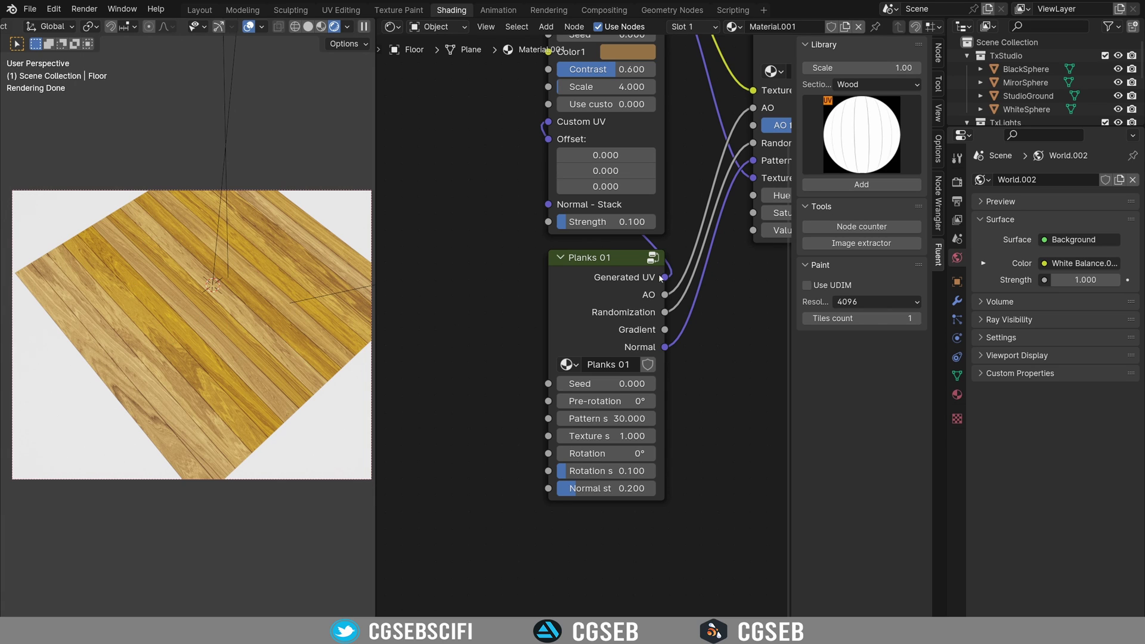
# Disconnect Planks 01's Randomization from Random on the Become a pattern node, and connect it again
pyautogui.moveTo(753, 143); pyautogui.dragTo(671, 139, button='middle')
pyautogui.moveTo(671, 139); pyautogui.dragTo(621, 135)
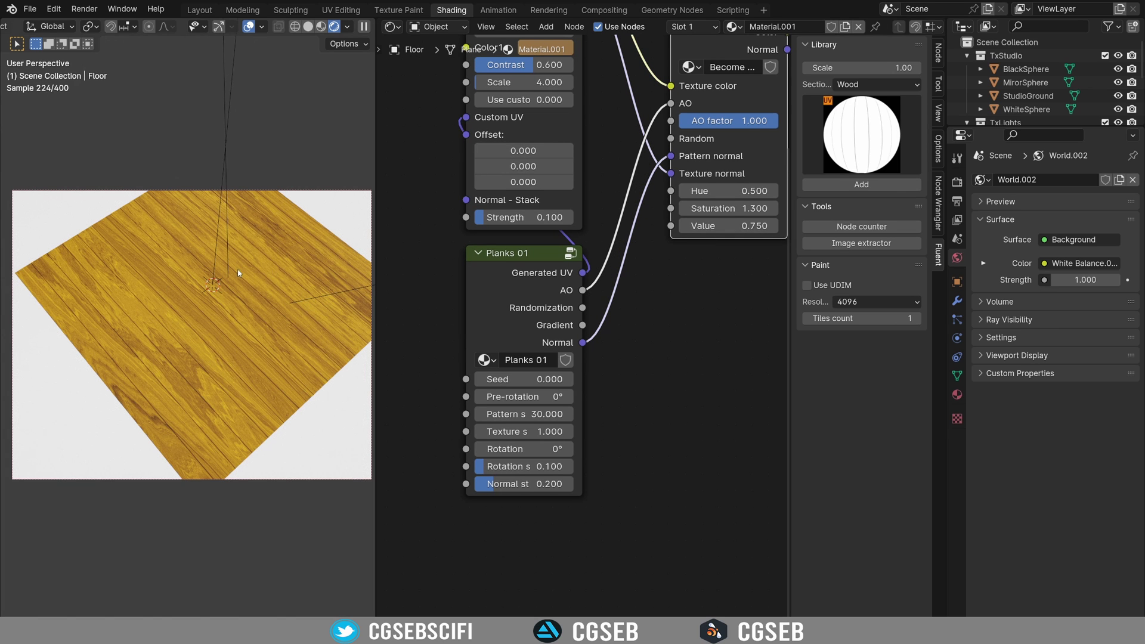
pyautogui.moveTo(608, 251)
pyautogui.mouseDown(button='middle')
pyautogui.moveTo(619, 335)
pyautogui.moveTo(656, 306)
pyautogui.moveTo(675, 269)
pyautogui.moveTo(625, 263)
pyautogui.mouseUp(button='middle')
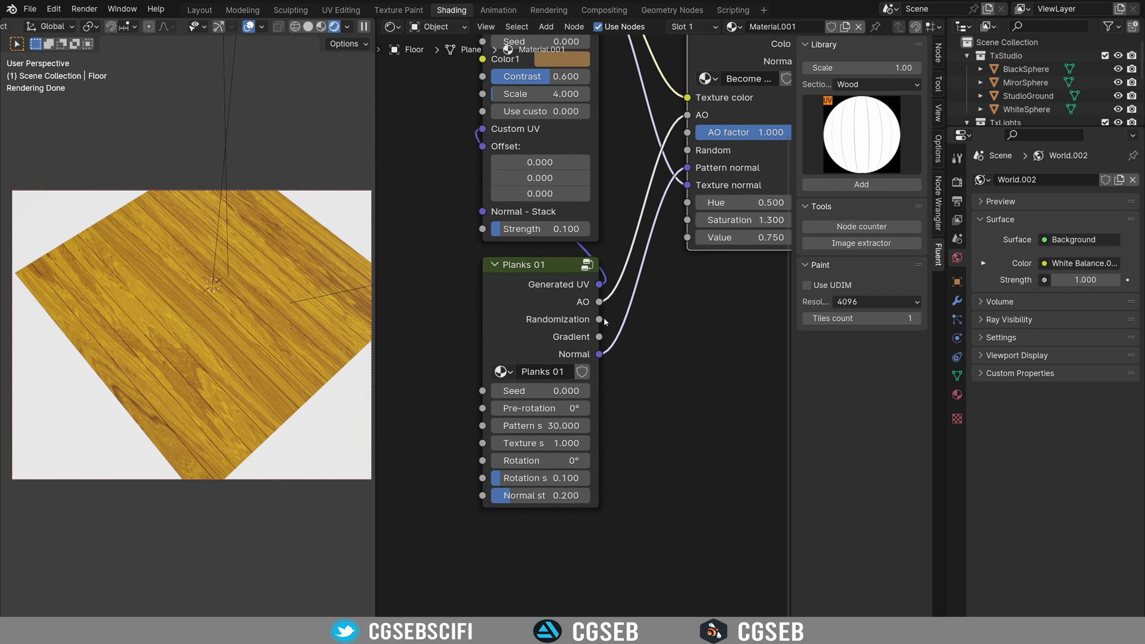
pyautogui.moveTo(599, 319); pyautogui.dragTo(688, 150)
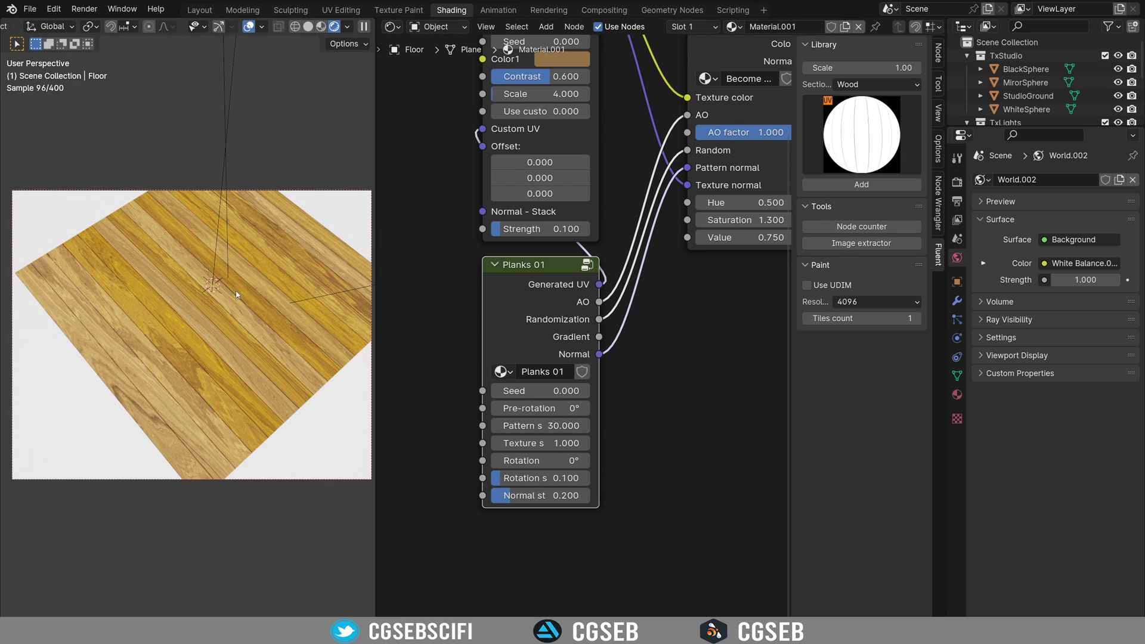
# Set the Seed of the Planks 01 node to 1.4
pyautogui.moveTo(297, 293); pyautogui.dragTo(322, 328, button='middle')
pyautogui.moveTo(556, 395); pyautogui.dragTo(534, 423, button='middle')
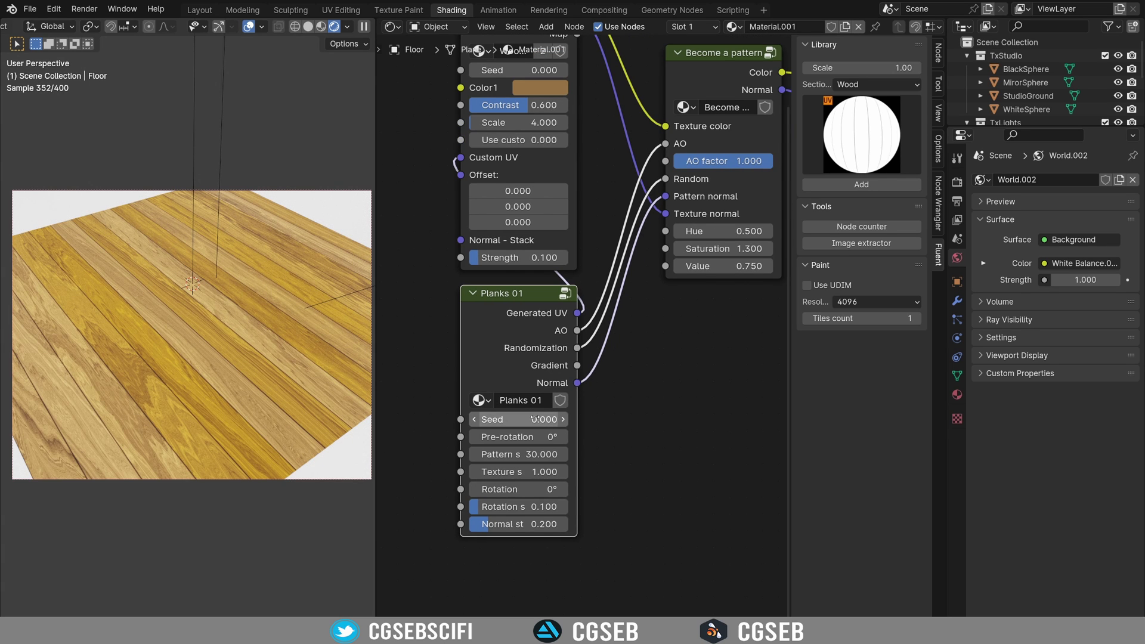
pyautogui.moveTo(533, 420); pyautogui.dragTo(590, 419)
pyautogui.click(835, 136)
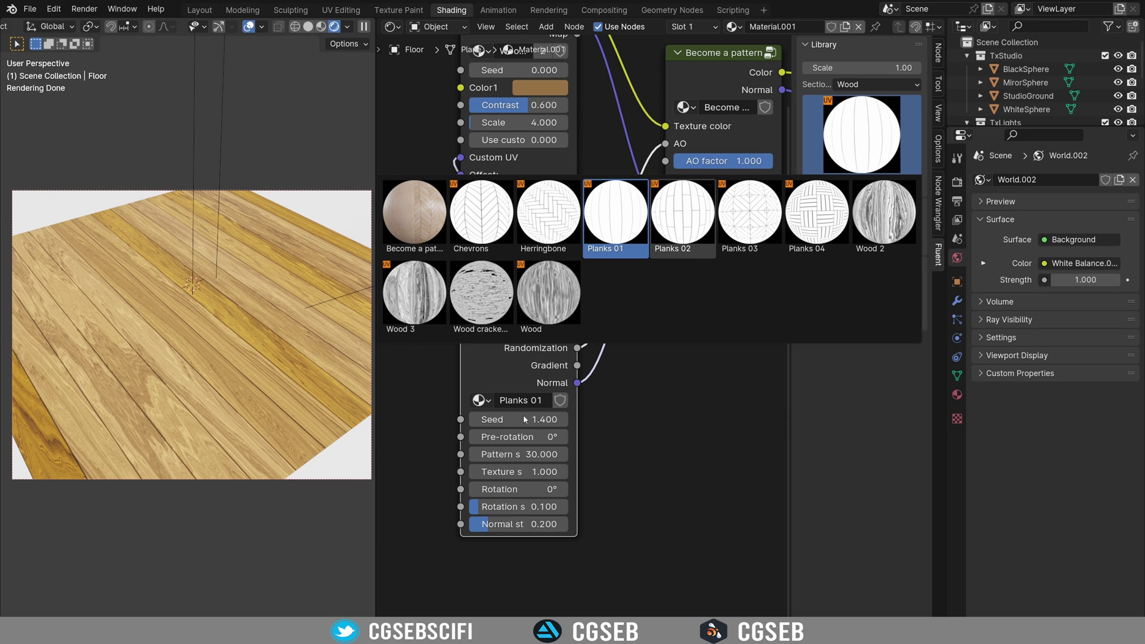
# Set Hue to 0.5 and both Saturation and Value to 1 on the Become a pattern node
pyautogui.moveTo(667, 340); pyautogui.dragTo(601, 389, button='middle')
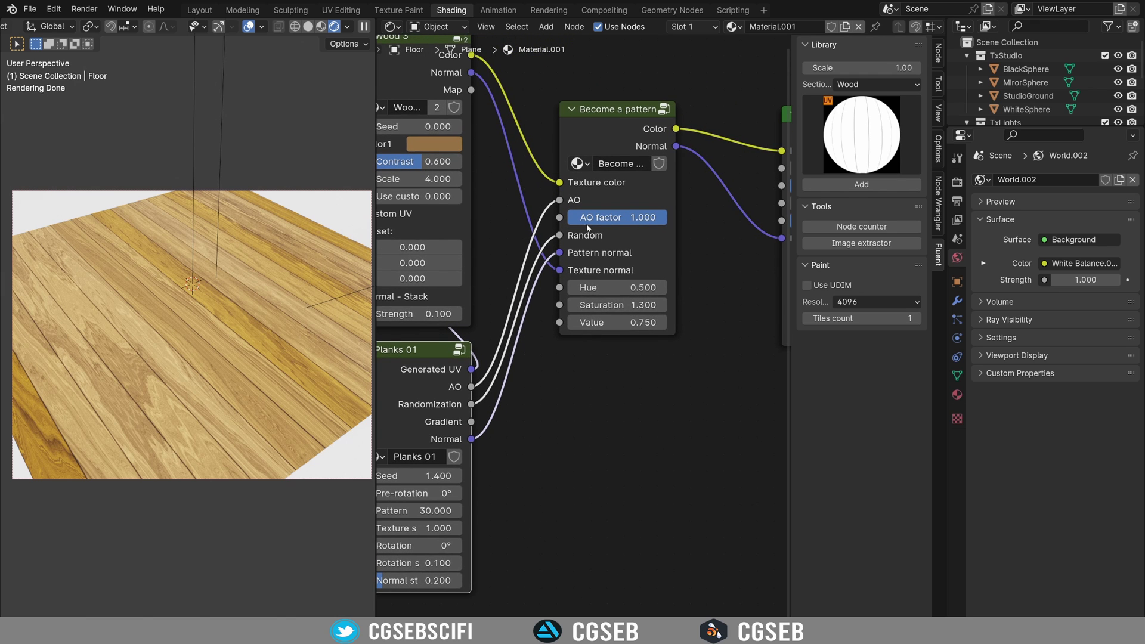
pyautogui.scroll(2, 593, 233)
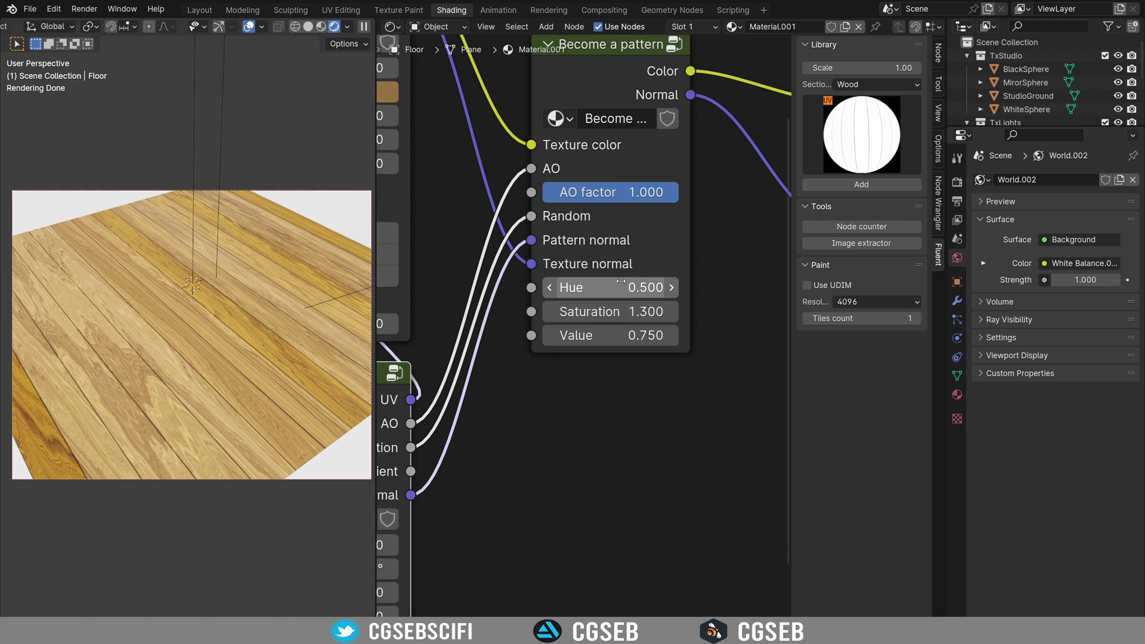
pyautogui.moveTo(617, 286); pyautogui.dragTo(644, 286)
pyautogui.click(608, 297)
pyautogui.write('.5')
pyautogui.press('Return')
pyautogui.click(618, 308)
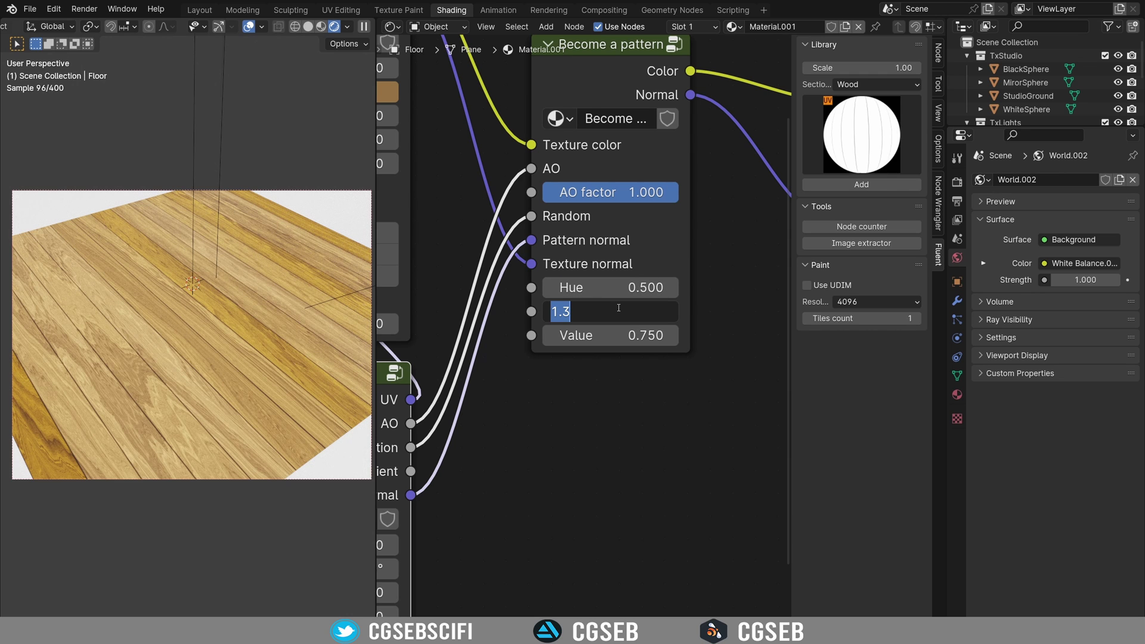
pyautogui.write('1')
pyautogui.press('Return')
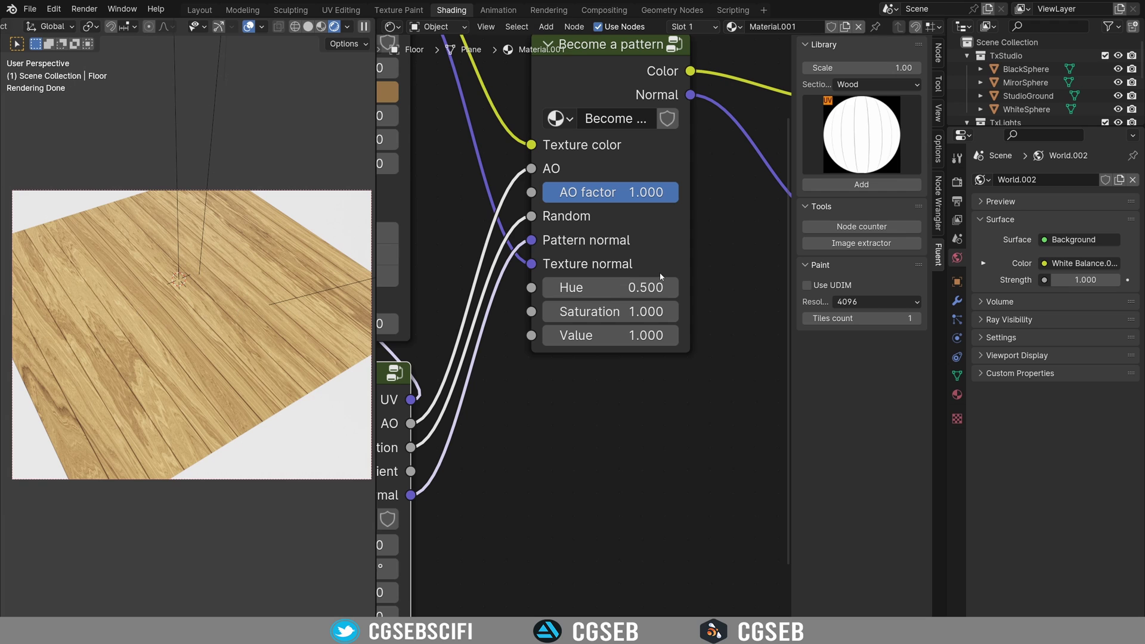
# Lower the Value of the Become a pattern node to 0.5
pyautogui.scroll(1, 597, 282)
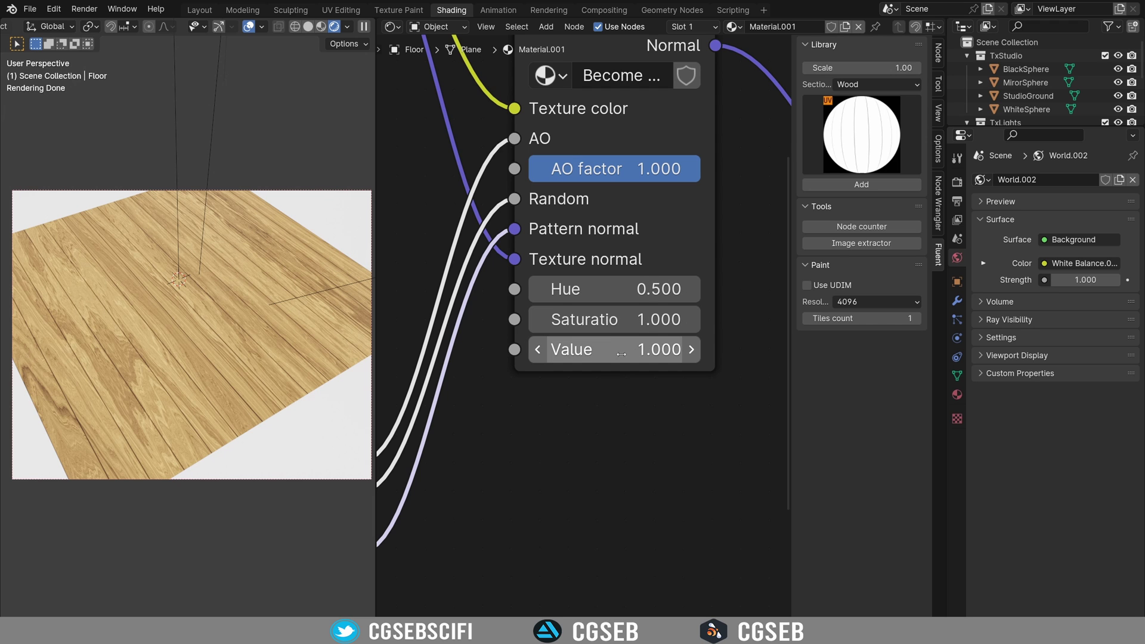
pyautogui.moveTo(614, 350); pyautogui.dragTo(549, 349)
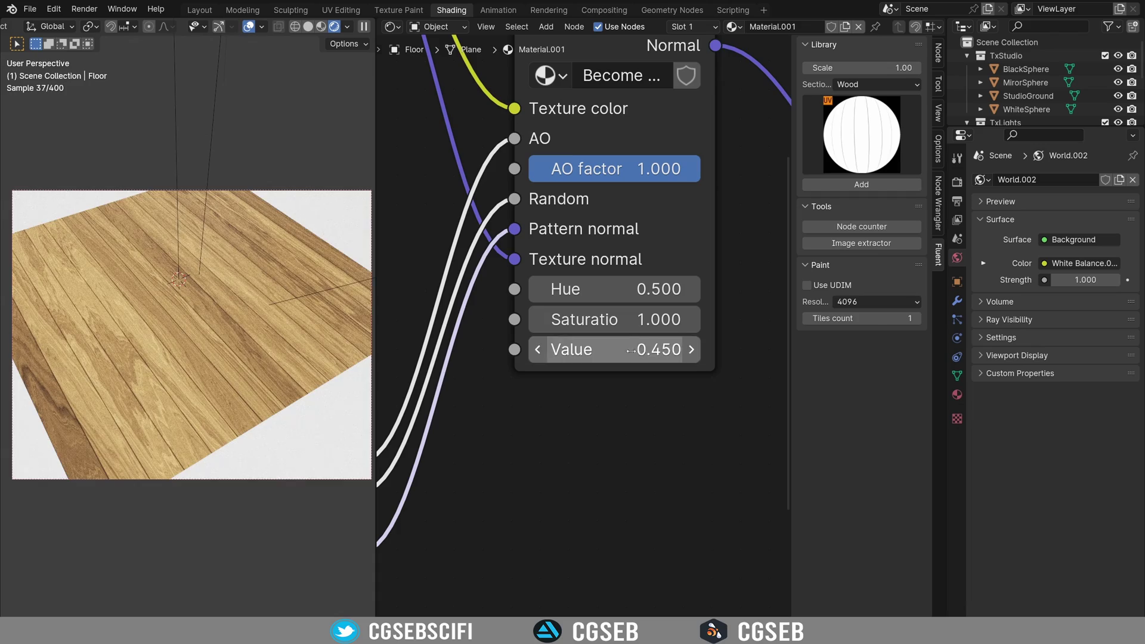
pyautogui.moveTo(131, 322)
pyautogui.mouseDown(button='middle')
pyautogui.moveTo(144, 322)
pyautogui.moveTo(112, 325)
pyautogui.moveTo(141, 306)
pyautogui.mouseUp(button='middle')
pyautogui.scroll(2, 140, 306)
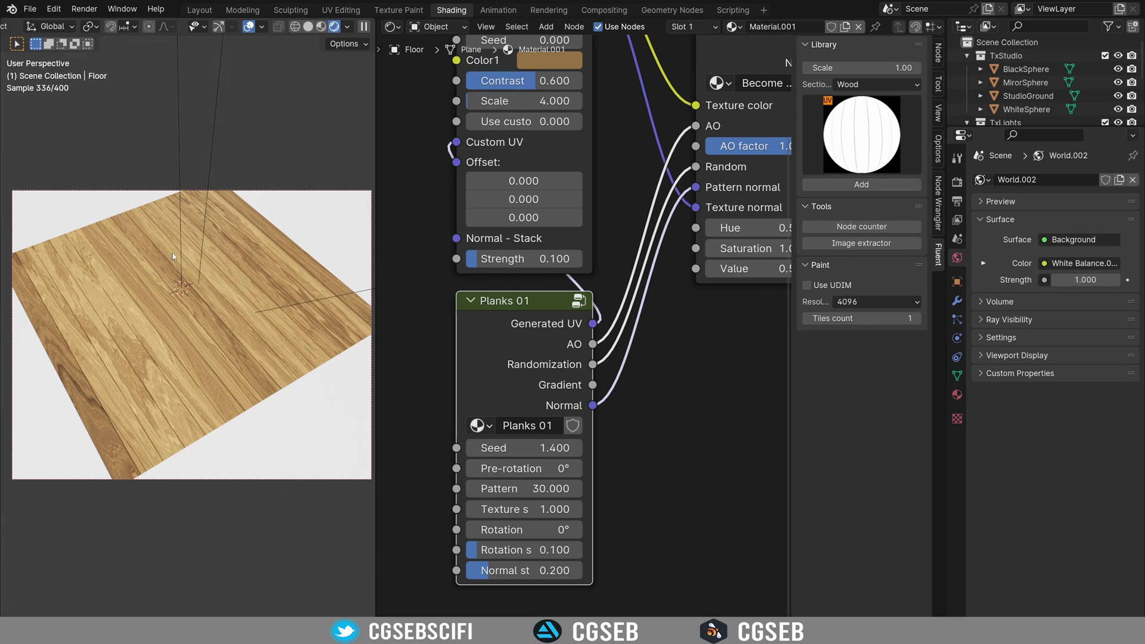
# Set the Pattern scale of the Planks 01 node to 14.4 for wider floor planks
pyautogui.moveTo(451, 368); pyautogui.dragTo(488, 292, button='middle')
pyautogui.moveTo(494, 291); pyautogui.dragTo(443, 291)
pyautogui.scroll(2, 526, 414)
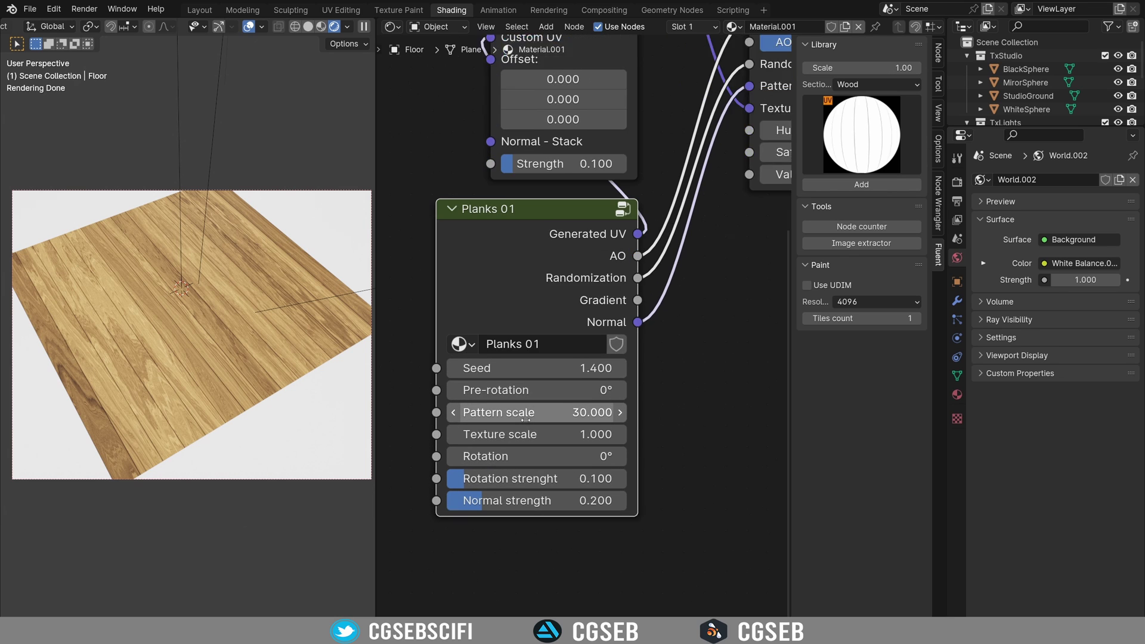
pyautogui.moveTo(525, 414); pyautogui.dragTo(468, 415)
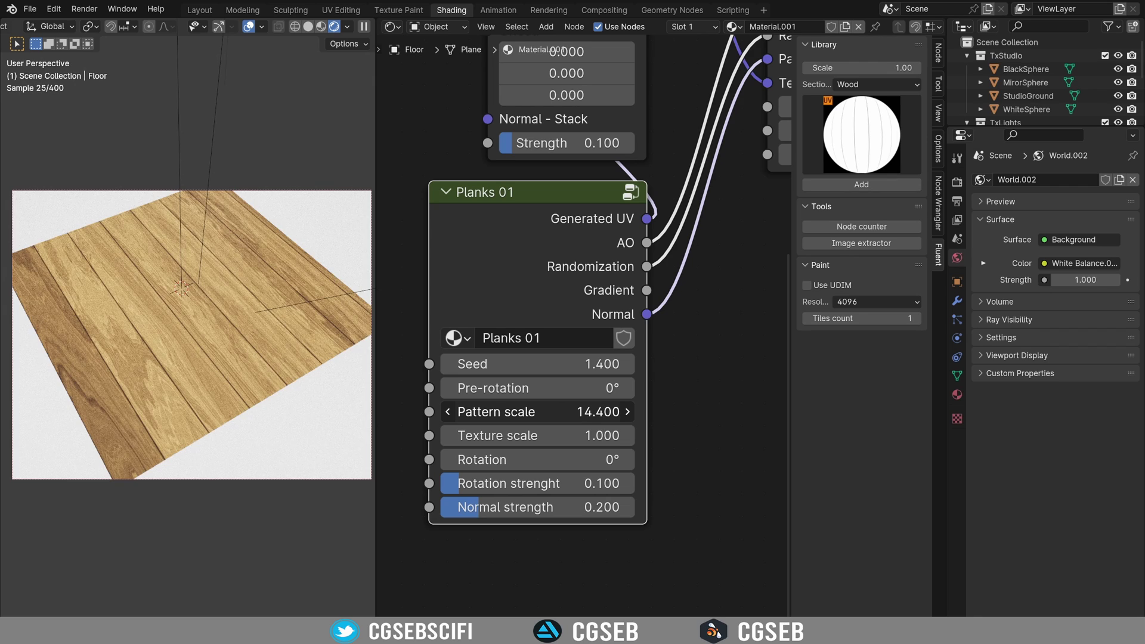
pyautogui.scroll(2, 259, 330)
pyautogui.moveTo(108, 278); pyautogui.dragTo(280, 272, button='middle')
pyautogui.moveTo(266, 335); pyautogui.dragTo(252, 360, button='middle')
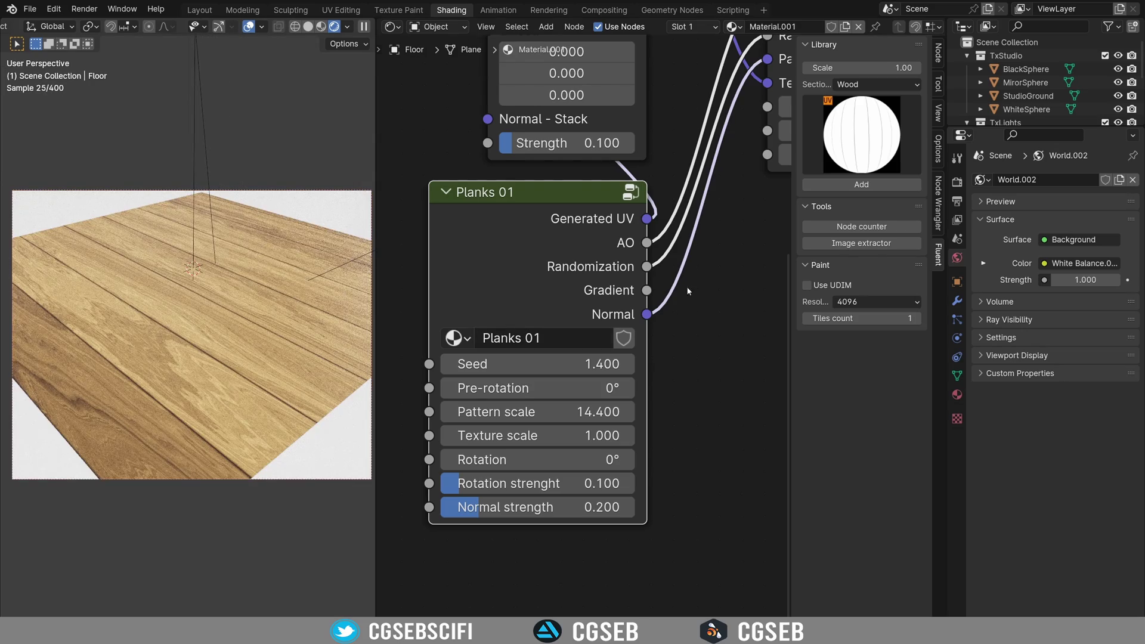
# Add the Herringbone node from Fluent's Wood library below Wood 3, moving Planks 01 aside
pyautogui.moveTo(692, 286); pyautogui.dragTo(539, 378, button='middle')
pyautogui.moveTo(647, 317); pyautogui.dragTo(629, 416, button='middle')
pyautogui.moveTo(639, 374); pyautogui.dragTo(695, 291, button='middle')
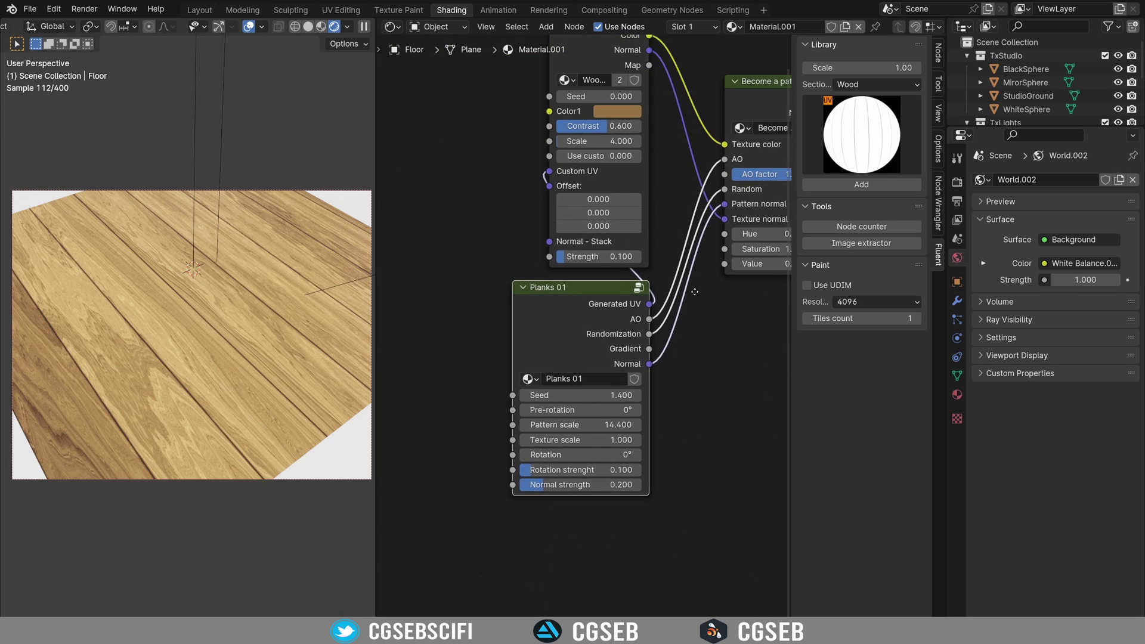
pyautogui.scroll(-1, 694, 292)
pyautogui.click(862, 134)
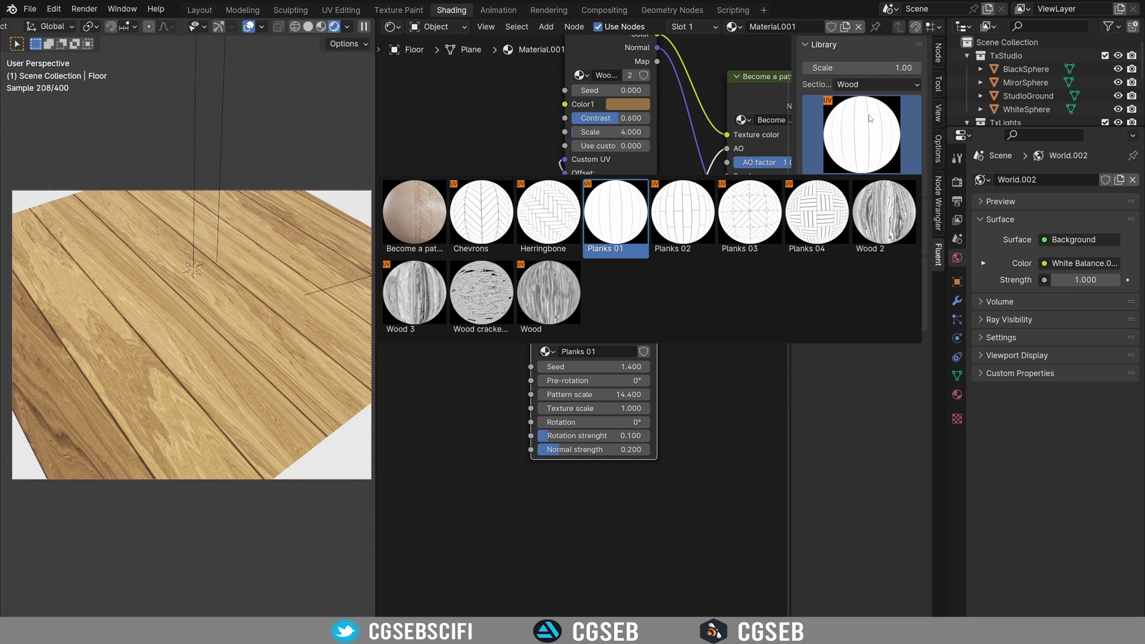
pyautogui.click(549, 217)
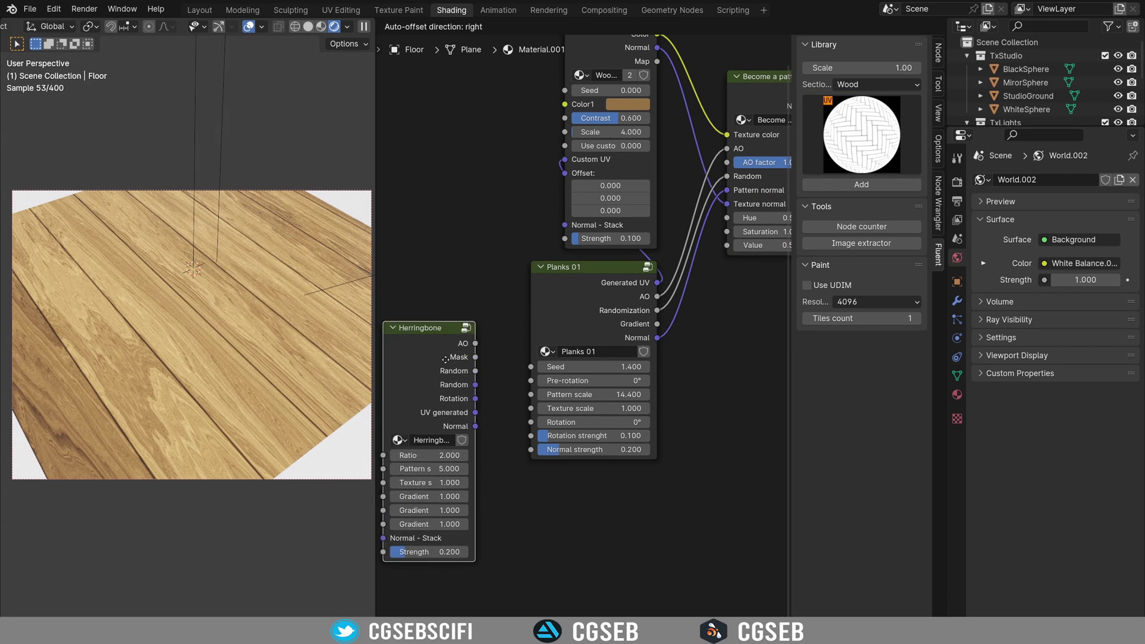
pyautogui.click(598, 488)
pyautogui.moveTo(597, 303); pyautogui.dragTo(426, 309)
# Connect Herringbone's AO, Random and Normal outputs to AO, Random and Pattern normal on Become a pattern
pyautogui.moveTo(576, 473); pyautogui.dragTo(726, 149)
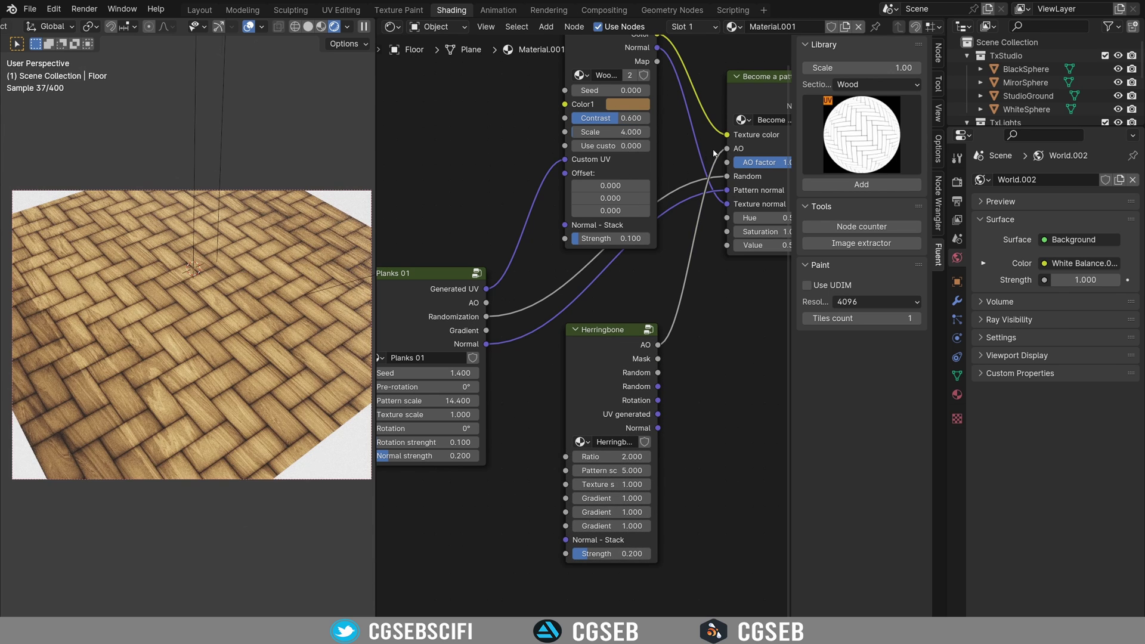
pyautogui.moveTo(659, 375); pyautogui.dragTo(728, 176)
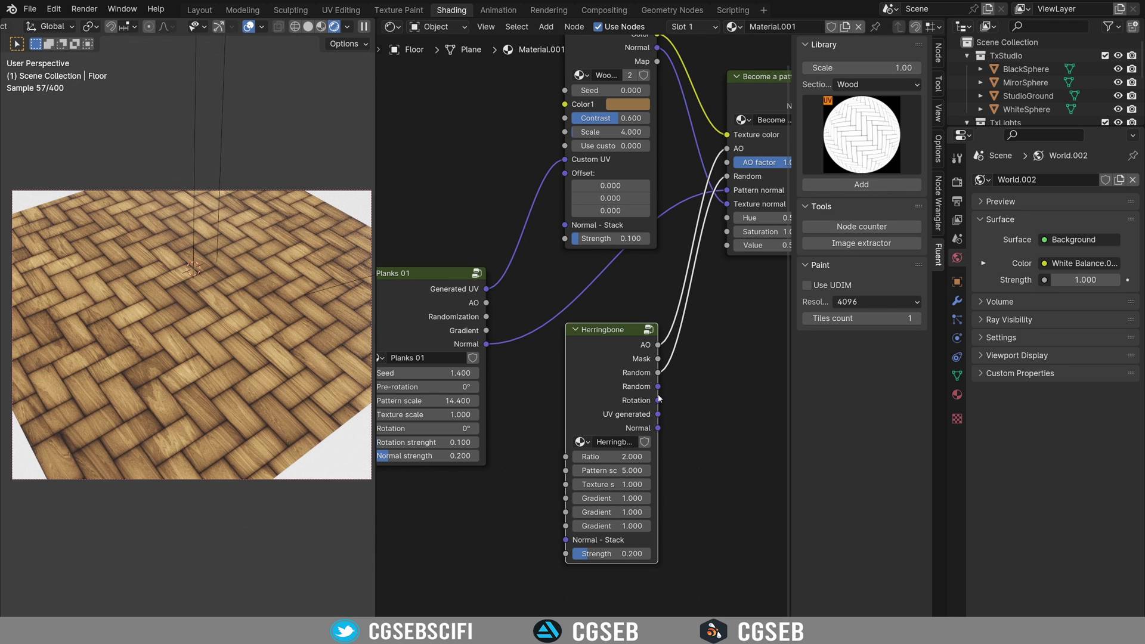
pyautogui.moveTo(659, 429); pyautogui.dragTo(739, 191)
pyautogui.moveTo(741, 243); pyautogui.dragTo(630, 272, button='middle')
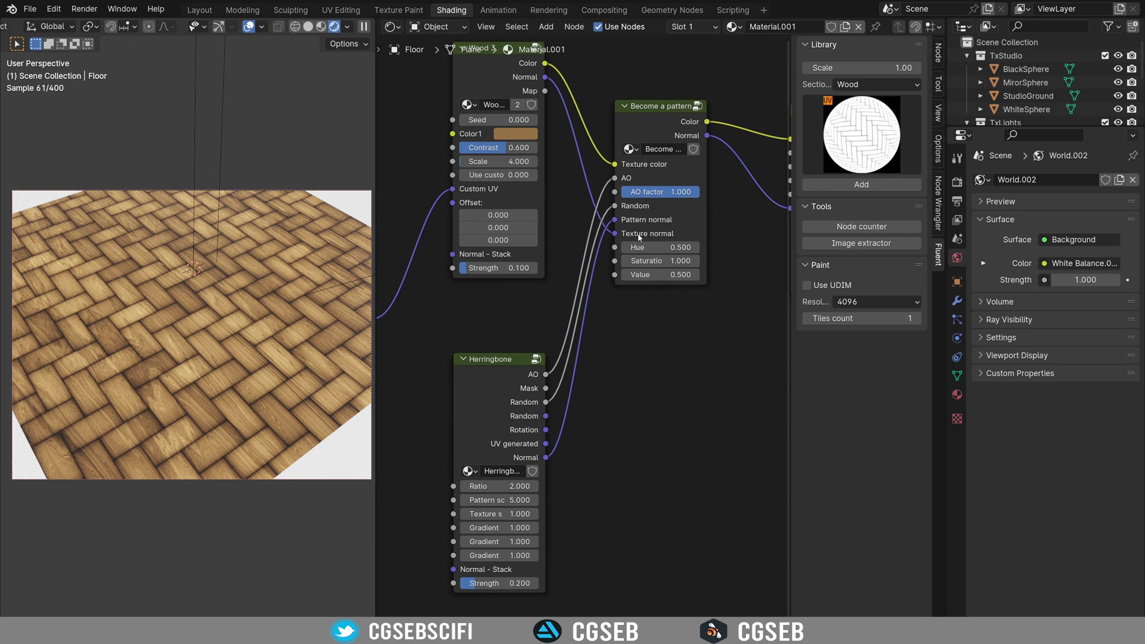
# Connect Herringbone's UV generated output to Wood 3's Custom UV input and place the Herringbone node just beneath Wood 3
pyautogui.moveTo(628, 318); pyautogui.dragTo(716, 297, button='middle')
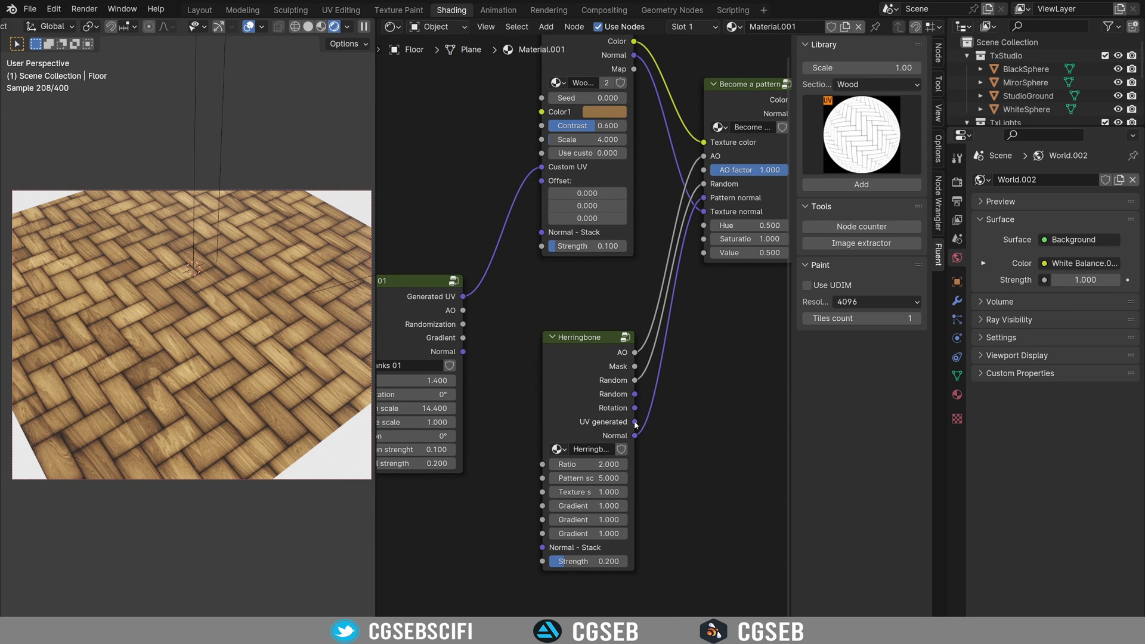
pyautogui.moveTo(635, 421); pyautogui.dragTo(542, 168)
pyautogui.moveTo(603, 366); pyautogui.dragTo(599, 304)
pyautogui.scroll(4, 263, 377)
pyautogui.scroll(2, 263, 375)
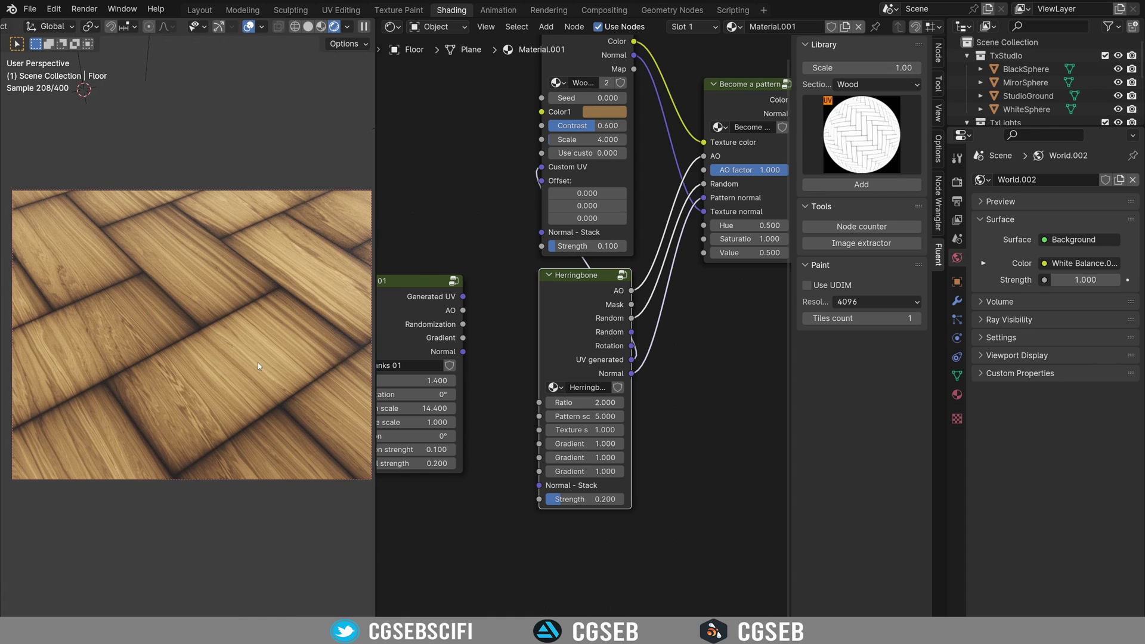
pyautogui.scroll(2, 536, 176)
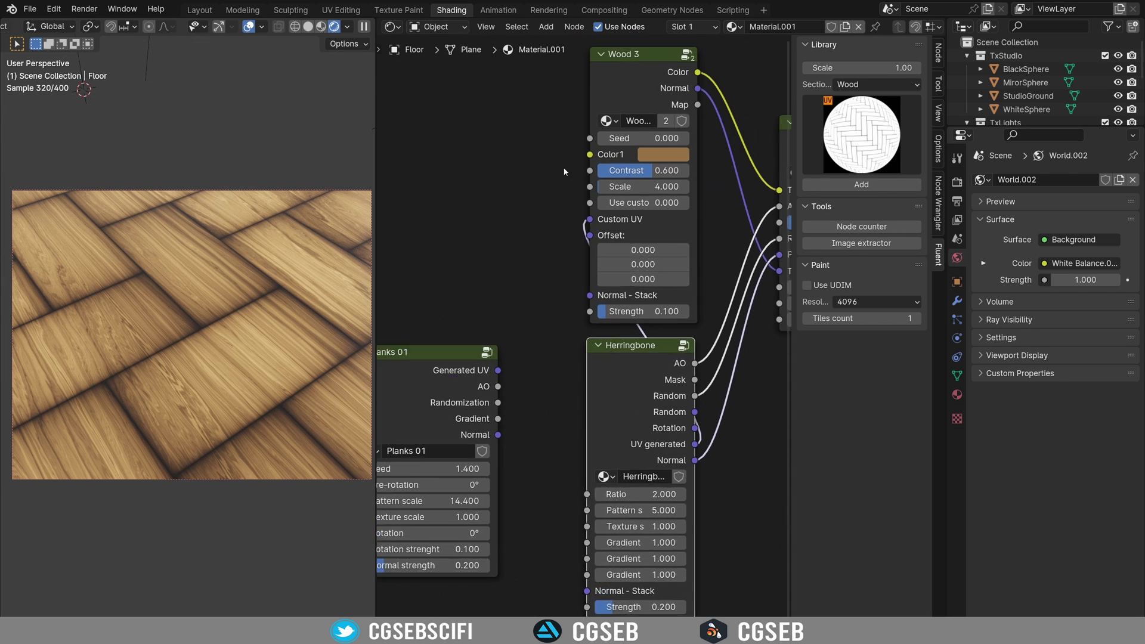
# Set Wood 3's Use custom option to 1 and inspect the grain direction on the herringbone floor
pyautogui.moveTo(564, 172); pyautogui.dragTo(506, 242, button='middle')
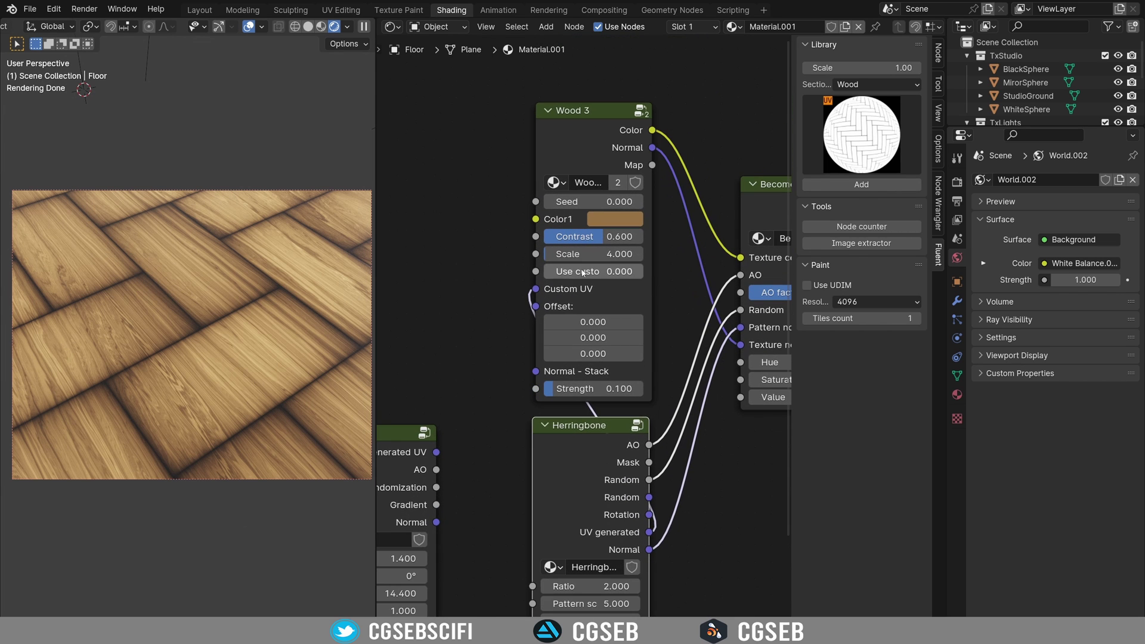
pyautogui.moveTo(579, 277); pyautogui.dragTo(680, 277)
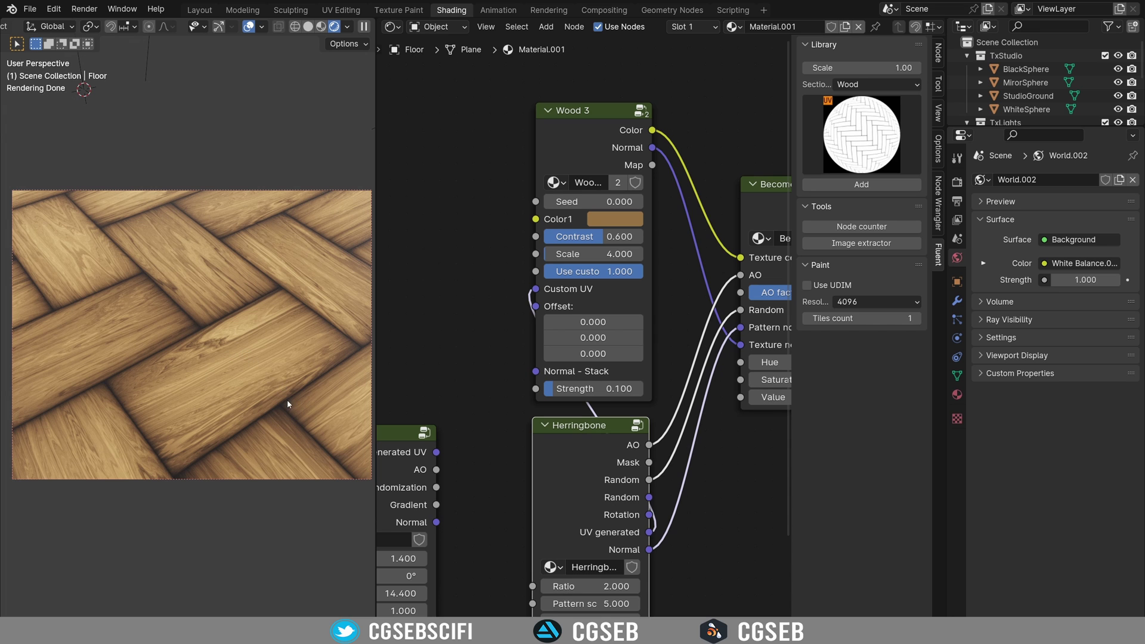
pyautogui.scroll(-6, 277, 411)
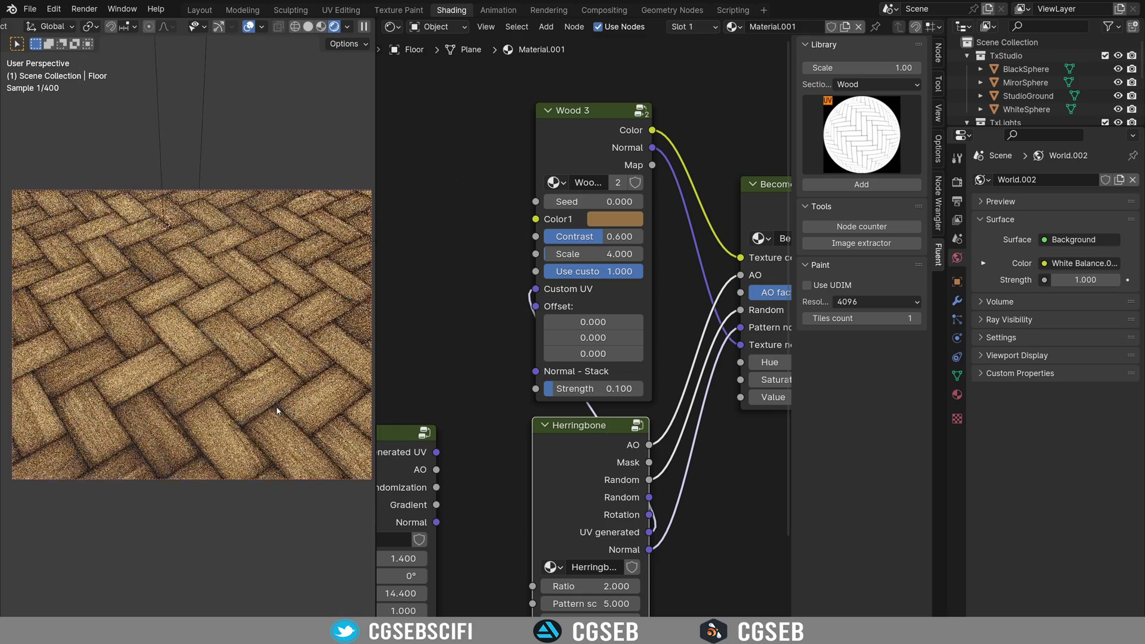
pyautogui.scroll(8, 277, 410)
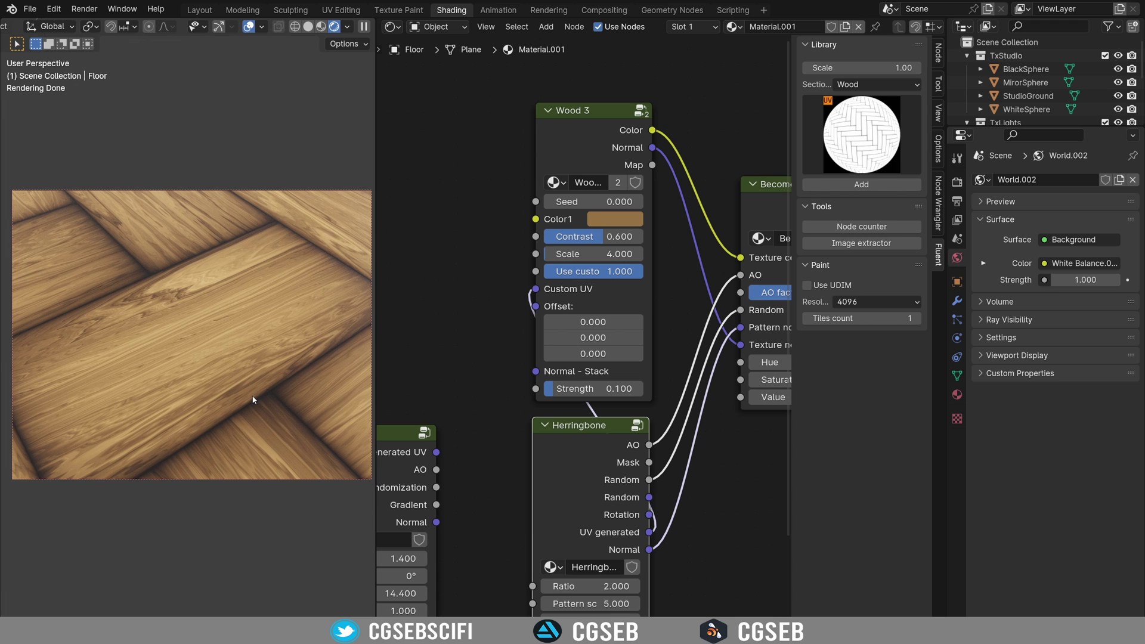
# Delete the unused Planks 01 node and spread Wood 3 and Herringbone apart to make room between them
pyautogui.moveTo(595, 436); pyautogui.dragTo(554, 374, button='middle')
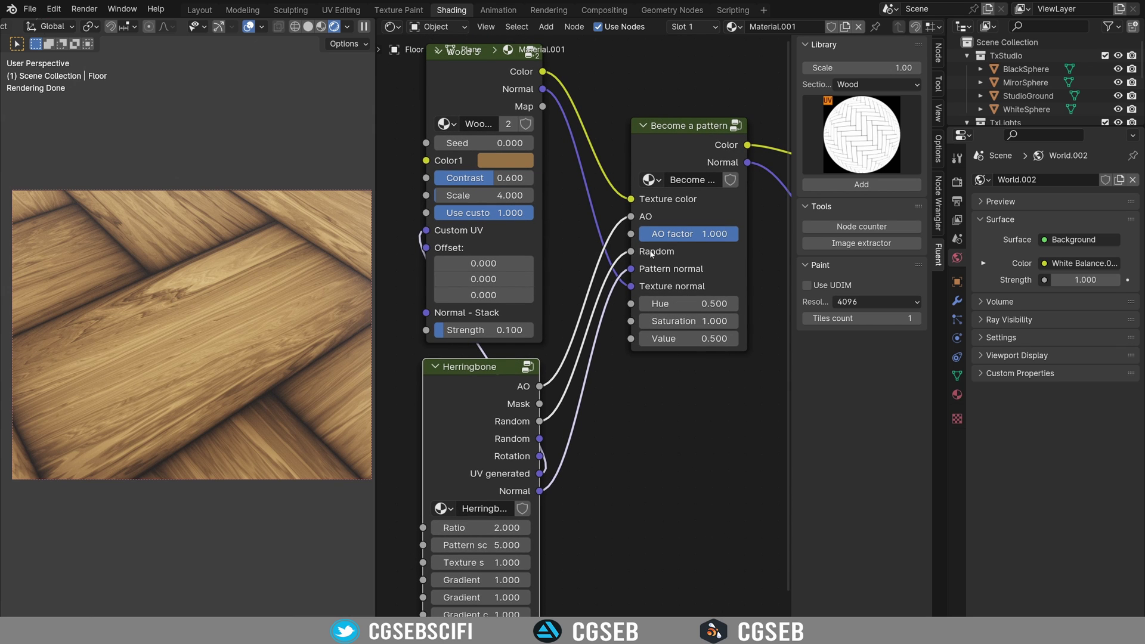
pyautogui.scroll(-3, 637, 210)
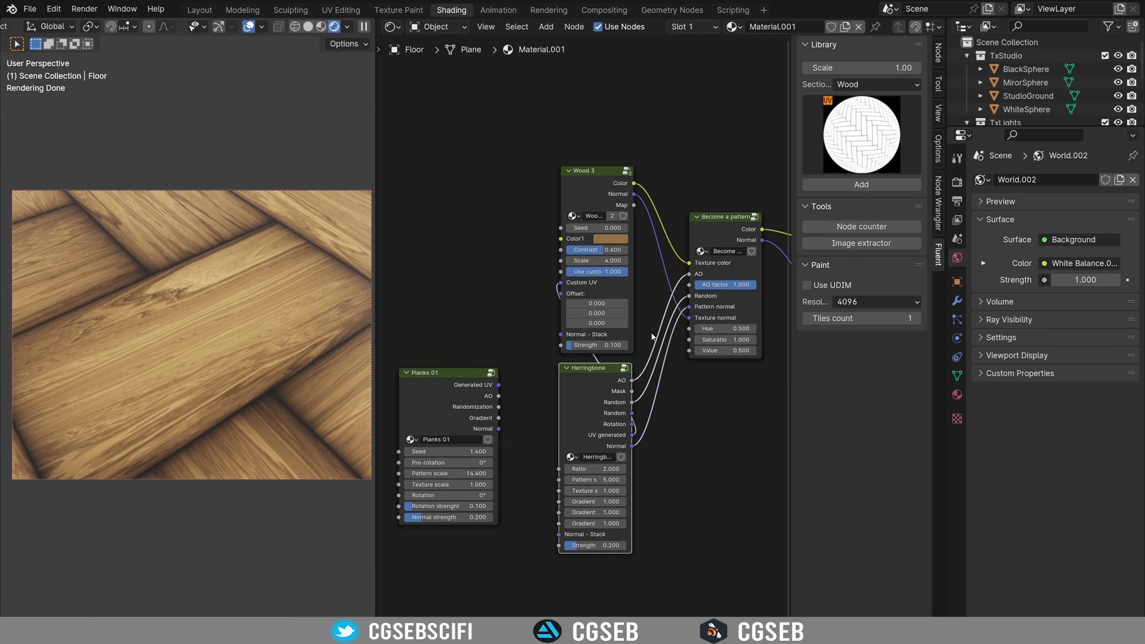
pyautogui.moveTo(637, 209); pyautogui.dragTo(623, 117)
pyautogui.moveTo(642, 398); pyautogui.dragTo(597, 479)
pyautogui.click(490, 406)
pyautogui.press('x')
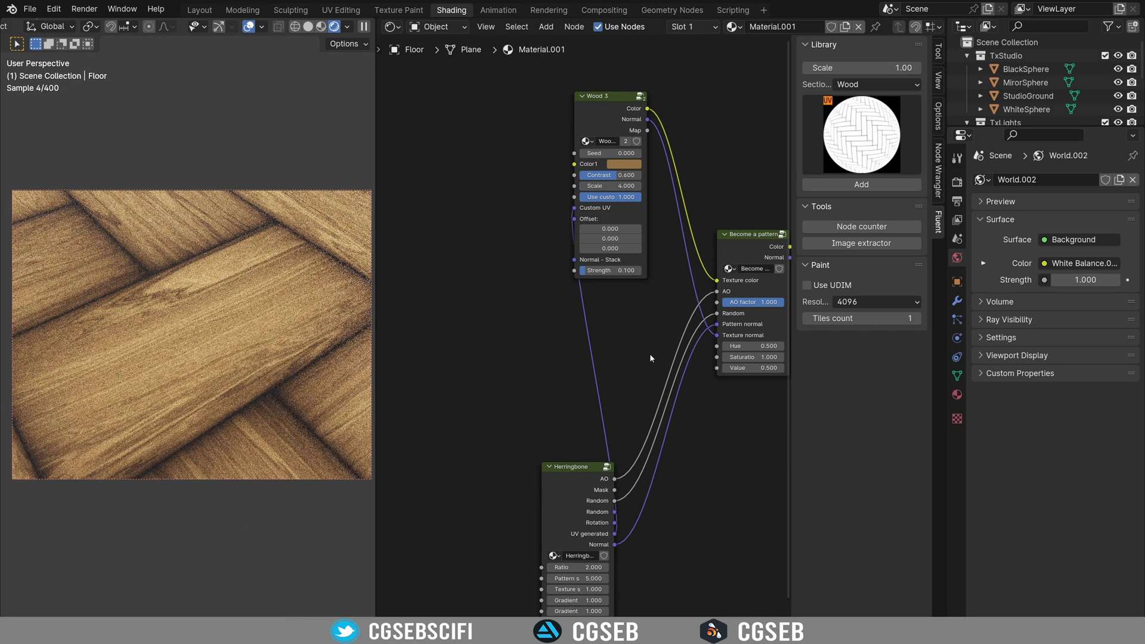
pyautogui.click(673, 246)
# Add the Grunge 03 node from the library's Grunges section and place it beside the Become a pattern node
pyautogui.moveTo(651, 346); pyautogui.dragTo(602, 332, button='middle')
pyautogui.scroll(1, 607, 332)
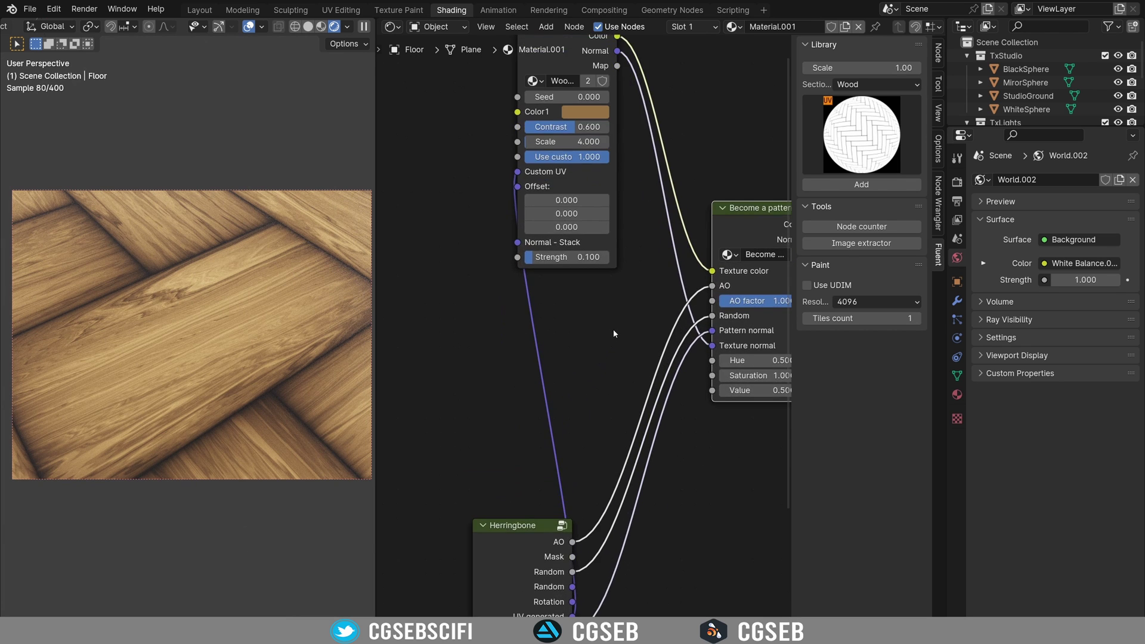
pyautogui.moveTo(603, 317); pyautogui.dragTo(552, 307, button='middle')
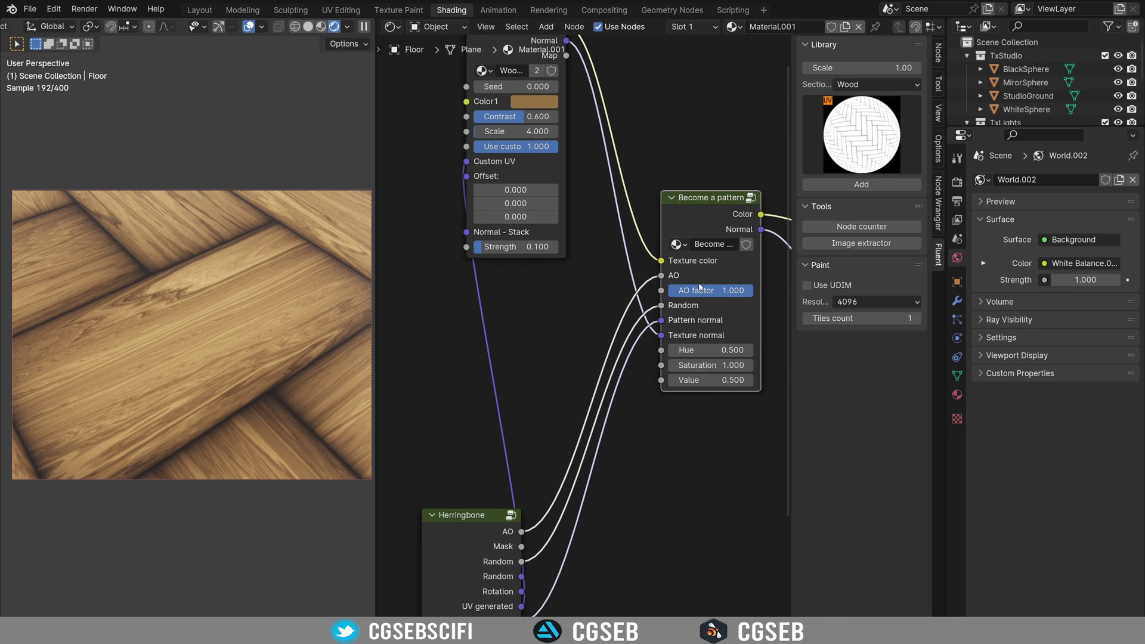
pyautogui.click(894, 84)
pyautogui.click(859, 96)
pyautogui.click(866, 122)
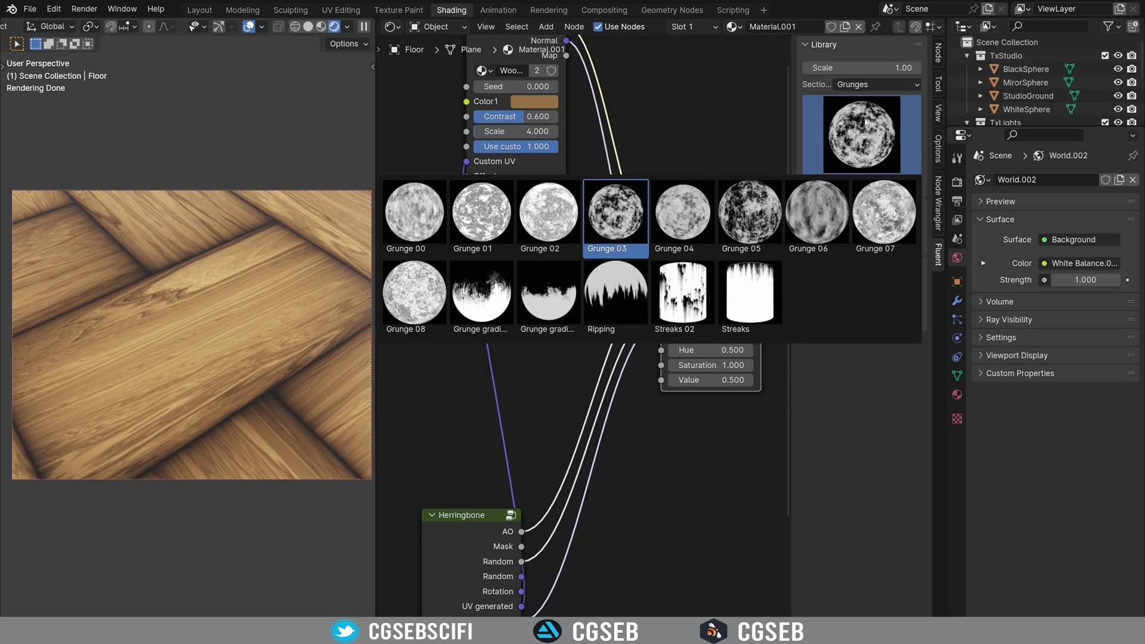
pyautogui.click(616, 214)
pyautogui.click(861, 185)
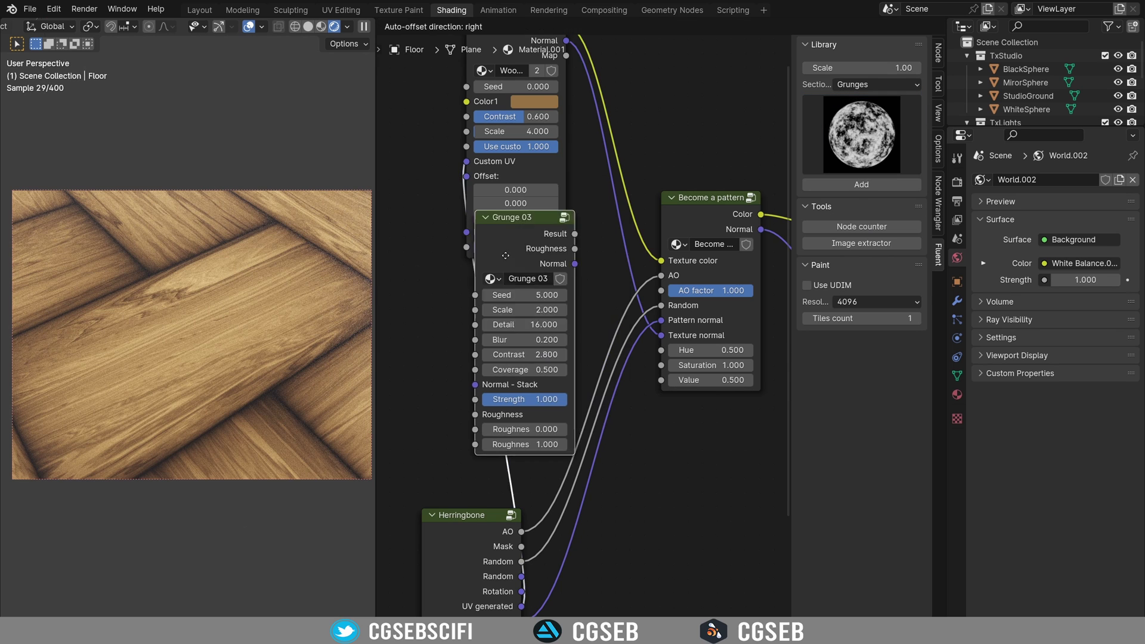
pyautogui.click(489, 289)
# Connect Grunge 03's Result to AO factor on Become a pattern and place Grunge 03 between Wood 3 and Herringbone
pyautogui.moveTo(516, 267); pyautogui.dragTo(590, 293)
pyautogui.moveTo(478, 316); pyautogui.dragTo(697, 274, button='middle')
pyautogui.moveTo(493, 225); pyautogui.dragTo(561, 233)
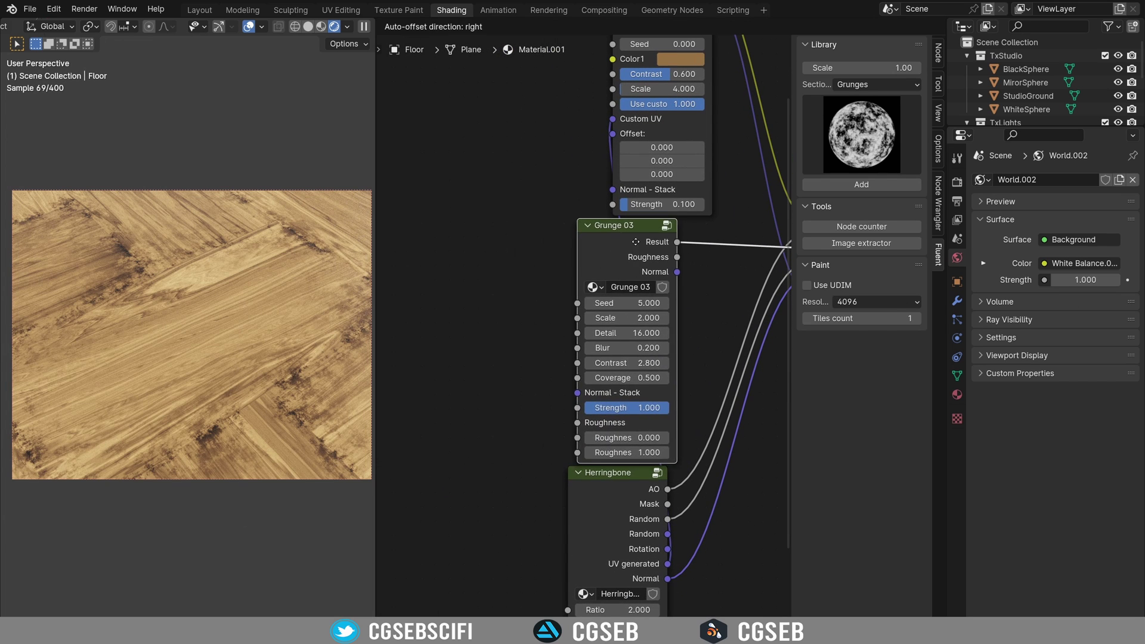
pyautogui.click(641, 241)
pyautogui.moveTo(632, 266); pyautogui.dragTo(647, 291)
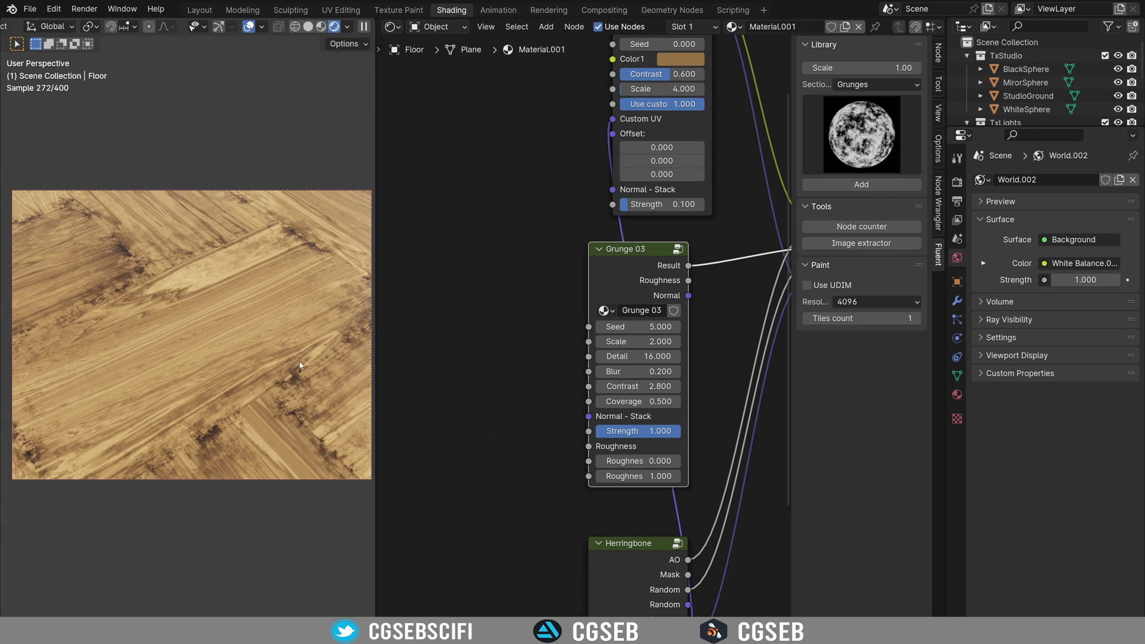
# Preview Grunge 03's Result on the floor and set its Scale to 0.5
pyautogui.scroll(-6, 270, 347)
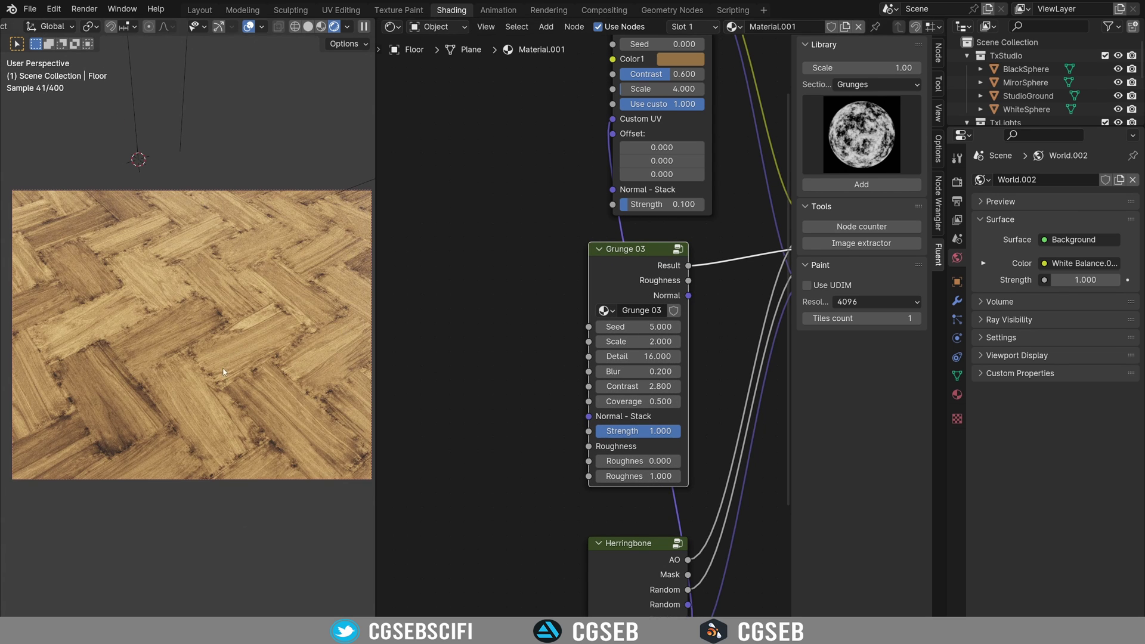
pyautogui.keyDown('ctrl'); pyautogui.keyDown('shift'); pyautogui.click(641, 283); pyautogui.keyUp('shift'); pyautogui.keyUp('ctrl')
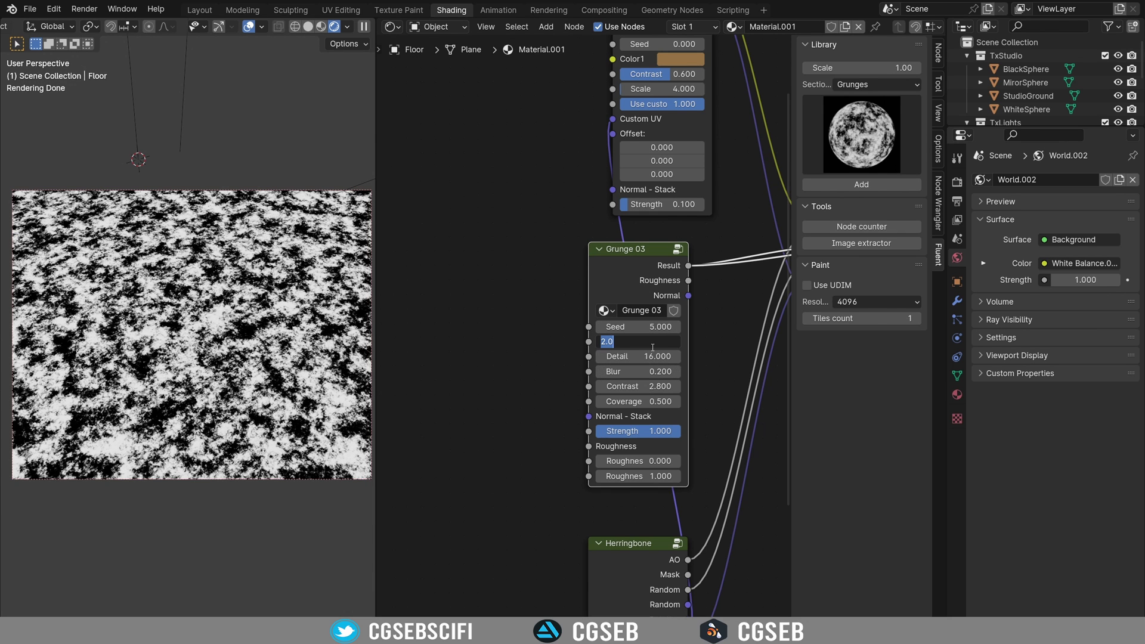
pyautogui.write('0.5')
pyautogui.press('Return')
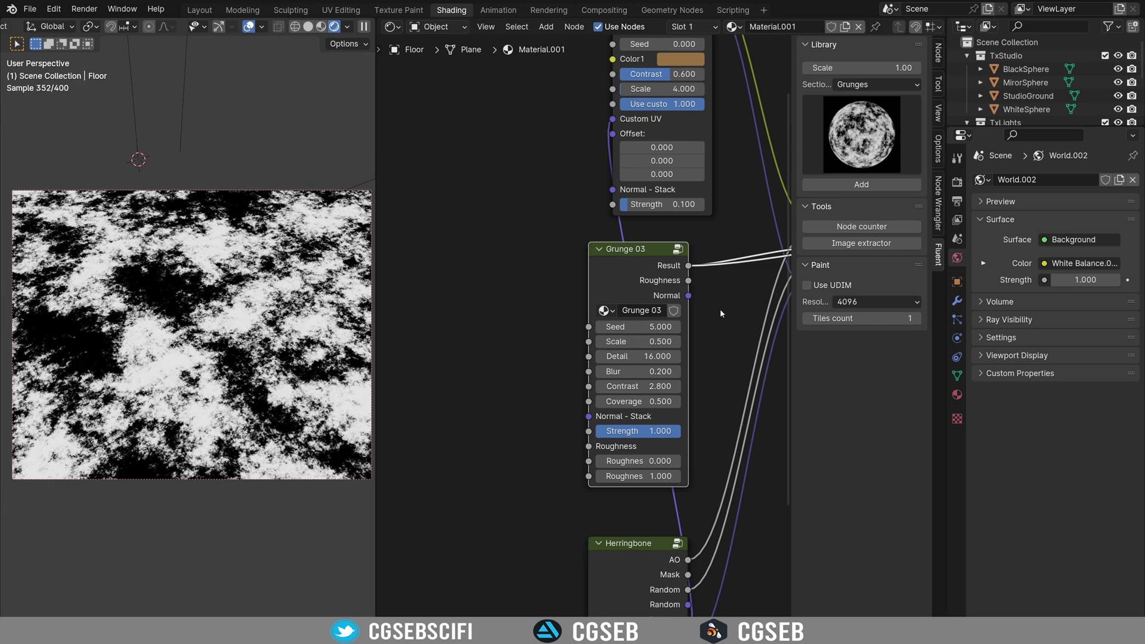
# Switch the preview back to the complete material and set Grunge 03's Coverage to 1.000
pyautogui.moveTo(732, 305); pyautogui.dragTo(644, 217, button='middle')
pyautogui.scroll(-1, 598, 250)
pyautogui.keyDown('ctrl'); pyautogui.keyDown('shift'); pyautogui.click(778, 214); pyautogui.keyUp('shift'); pyautogui.keyUp('ctrl')
pyautogui.scroll(3, 641, 313)
pyautogui.moveTo(581, 316); pyautogui.dragTo(730, 316)
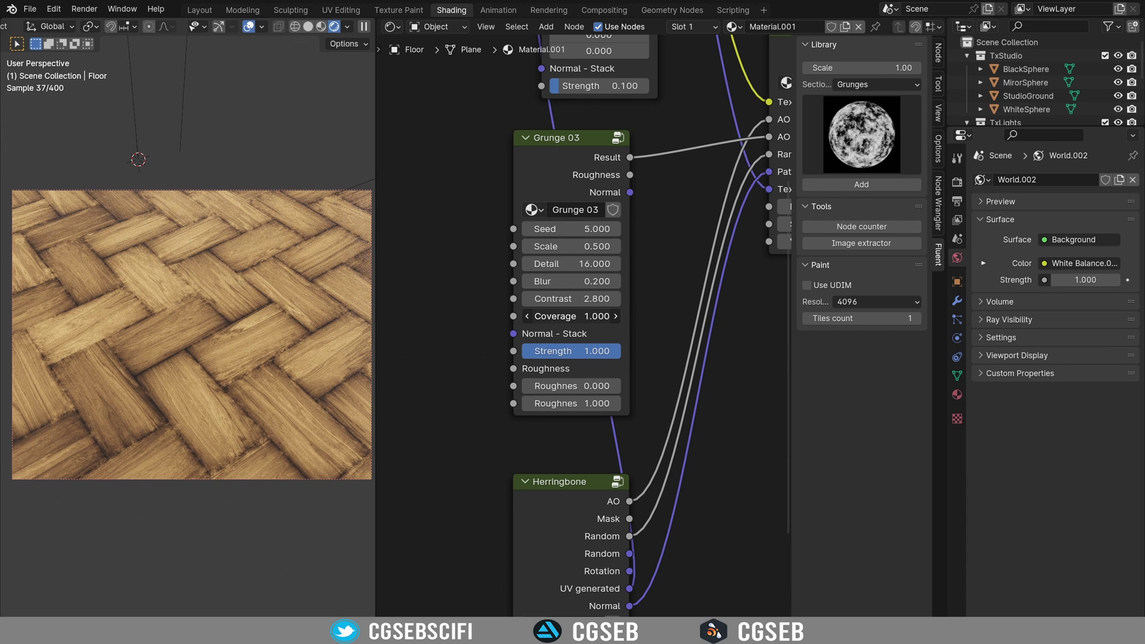
# Move Grunge 03 away from its neighbours and insert a Math Add node on the link from its Result to AO factor
pyautogui.moveTo(587, 175); pyautogui.dragTo(528, 207)
pyautogui.moveTo(652, 275); pyautogui.dragTo(711, 225, button='middle')
pyautogui.scroll(3, 302, 363)
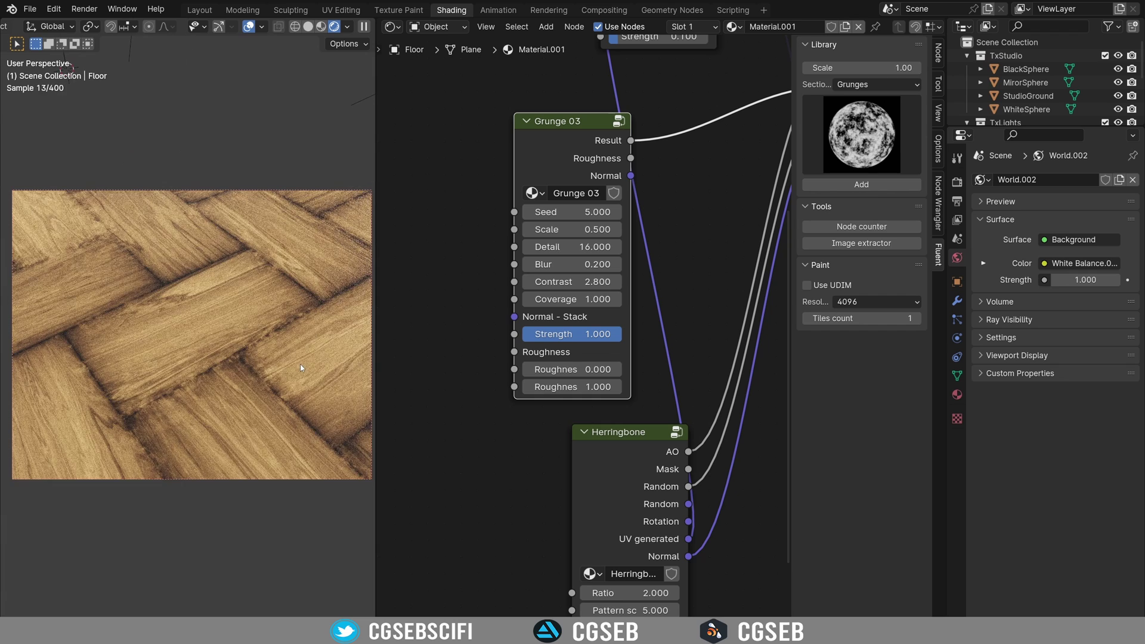
pyautogui.moveTo(654, 296); pyautogui.dragTo(683, 345, button='middle')
pyautogui.moveTo(602, 189); pyautogui.dragTo(455, 194)
pyautogui.moveTo(607, 249); pyautogui.dragTo(635, 250, button='middle')
pyautogui.hotkey('shift', 'a')
pyautogui.click(639, 248)
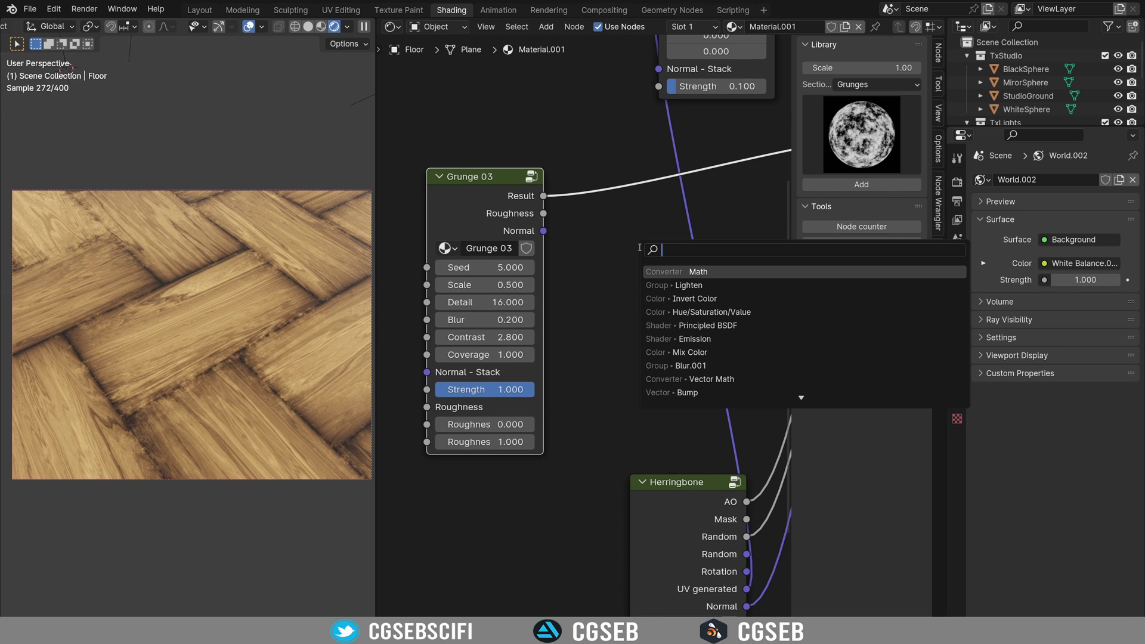
pyautogui.press('Return')
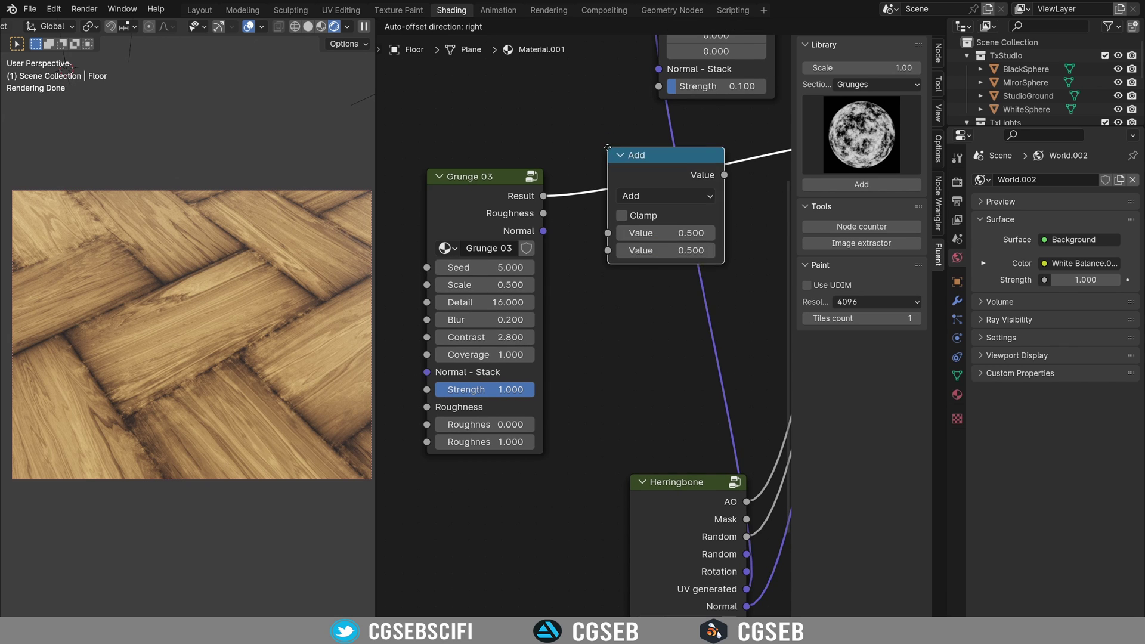
pyautogui.click(652, 176)
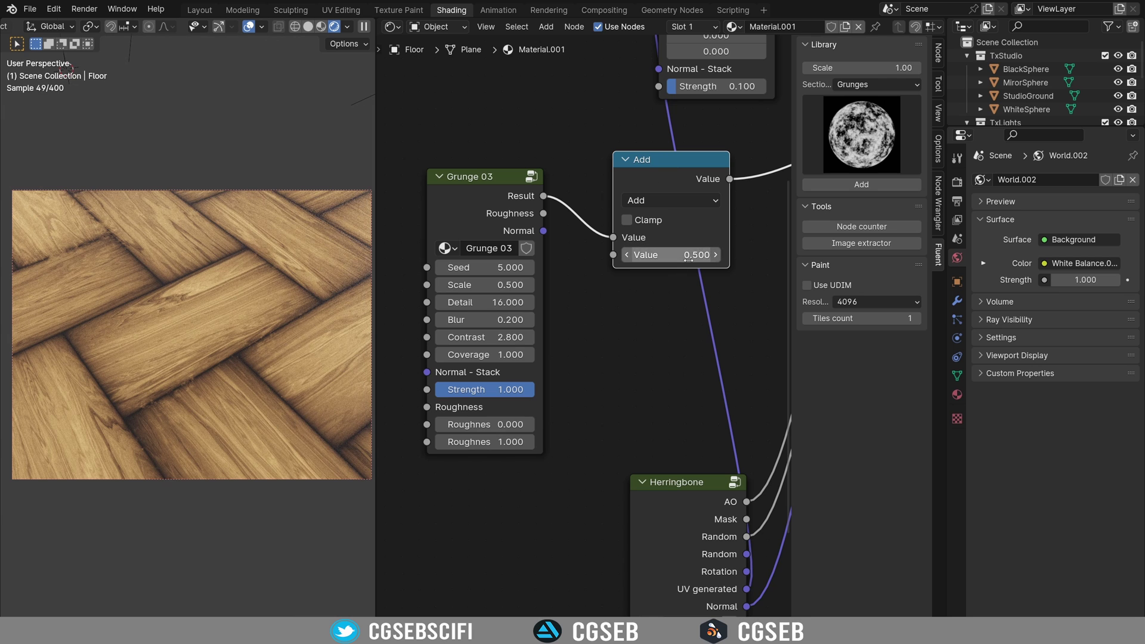
# Set the Add node's second Value to 0.320
pyautogui.write('0')
pyautogui.press('Return')
pyautogui.moveTo(672, 256)
pyautogui.mouseDown()
pyautogui.moveTo(697, 255)
pyautogui.moveTo(641, 254)
pyautogui.moveTo(654, 254)
pyautogui.mouseUp()
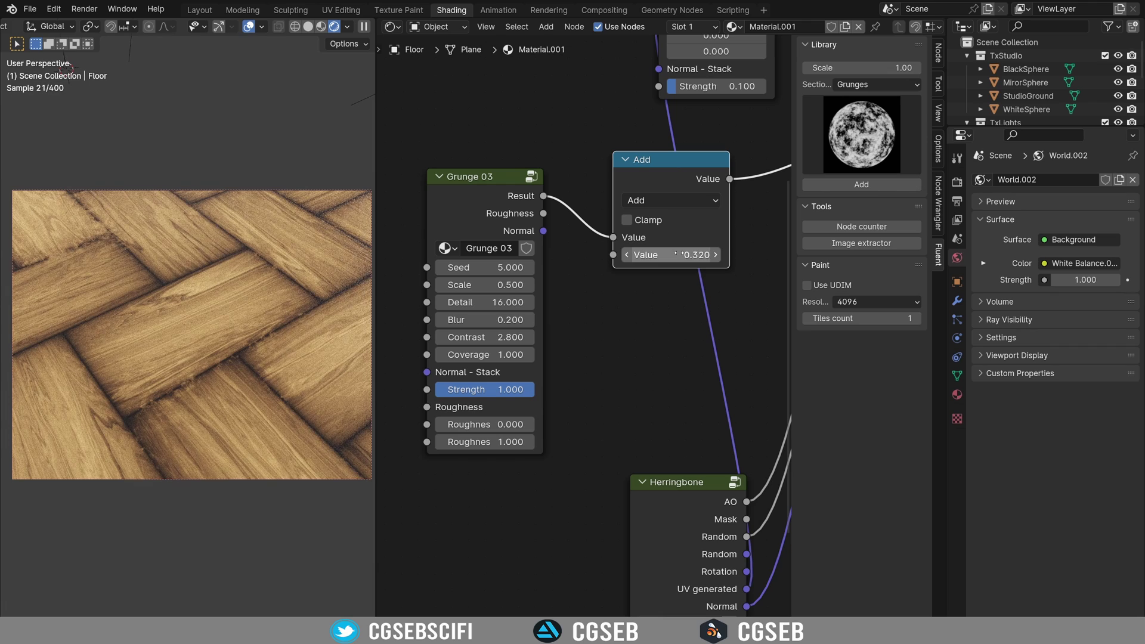
# Set Grunge 03's Detail to 8.150 and Blur to 0.330, checking the plank joints up close and from afar
pyautogui.scroll(6, 172, 389)
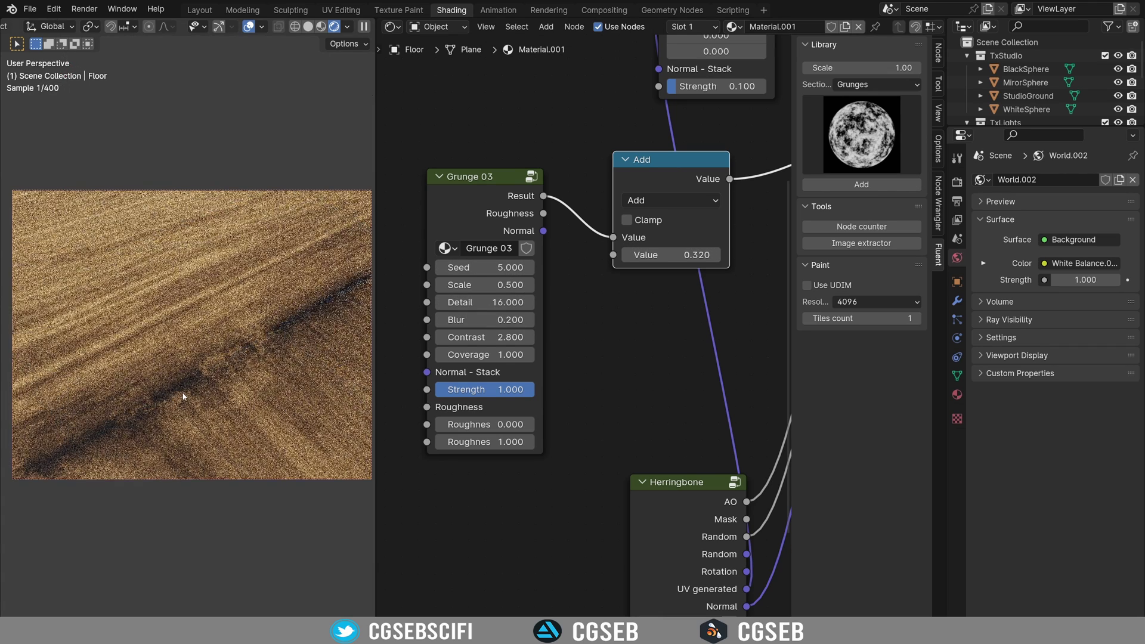
pyautogui.moveTo(595, 350); pyautogui.dragTo(663, 347, button='middle')
pyautogui.moveTo(566, 302)
pyautogui.mouseDown()
pyautogui.moveTo(543, 299)
pyautogui.moveTo(560, 316)
pyautogui.mouseUp()
pyautogui.scroll(-5, 249, 331)
pyautogui.moveTo(249, 340); pyautogui.dragTo(315, 439, button='middle')
pyautogui.scroll(-5, 295, 382)
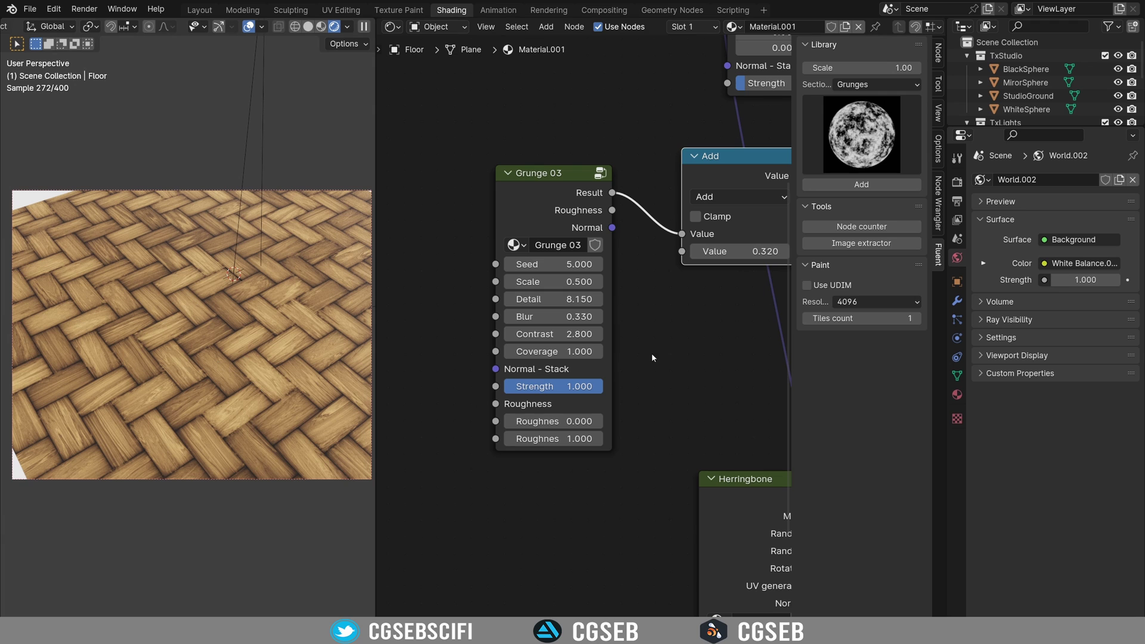
# Move the Principled BSDF away from Become a pattern and cut the Color and Normal links between them
pyautogui.moveTo(646, 358); pyautogui.dragTo(434, 341, button='middle')
pyautogui.moveTo(602, 314); pyautogui.dragTo(286, 427, button='middle')
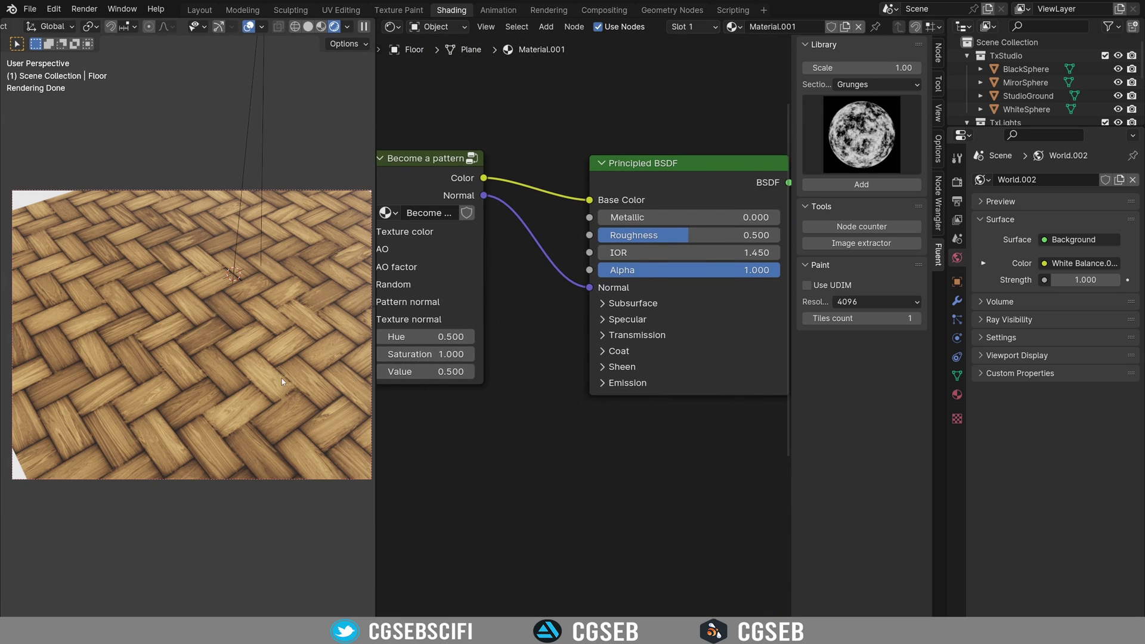
pyautogui.moveTo(518, 421); pyautogui.dragTo(436, 408, button='middle')
pyautogui.moveTo(602, 387); pyautogui.dragTo(485, 398, button='middle')
pyautogui.moveTo(743, 356); pyautogui.dragTo(765, 175)
pyautogui.scroll(-5, 598, 293)
pyautogui.scroll(-1, 547, 317)
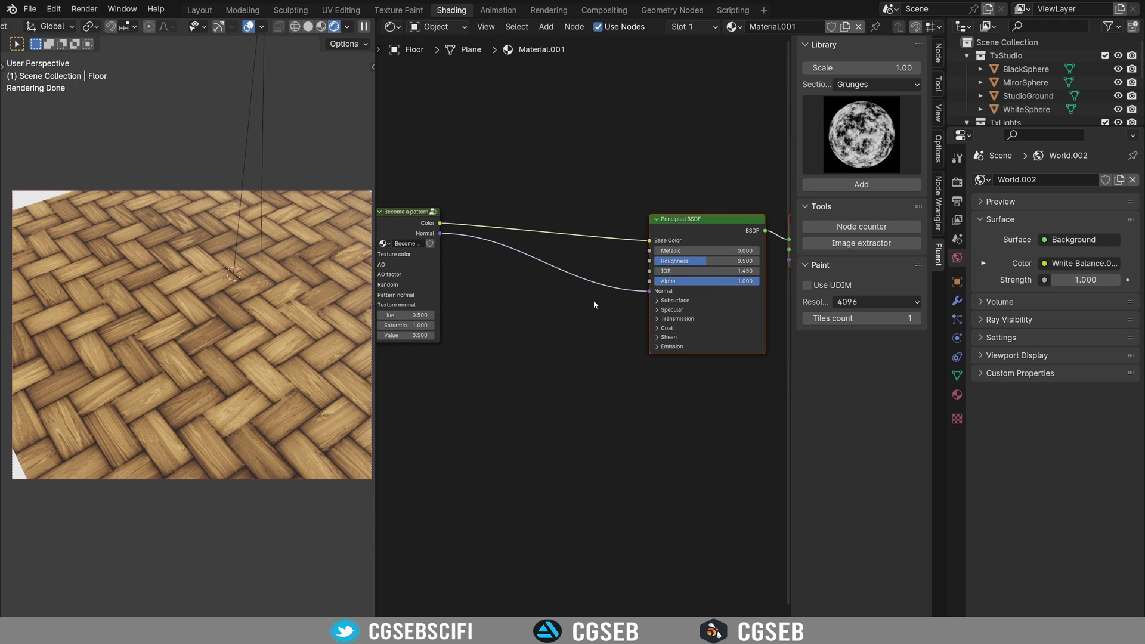
pyautogui.keyDown('ctrl'); pyautogui.moveTo(521, 286); pyautogui.dragTo(518, 291, button='right'); pyautogui.keyUp('ctrl')
# Add Fluent's 2 layers setup before the Principled BSDF and connect Become a pattern's Color and Normal to the first Layer
pyautogui.moveTo(609, 282); pyautogui.dragTo(497, 291, button='middle')
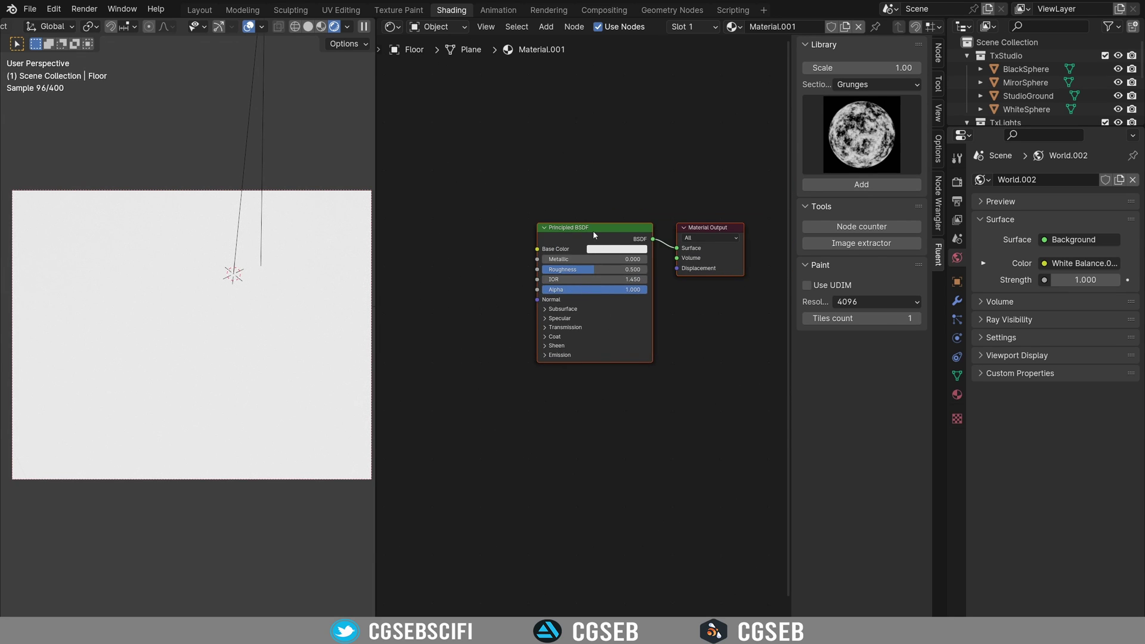
pyautogui.keyDown('ctrl'); pyautogui.scroll(3, 596, 236); pyautogui.keyUp('ctrl')
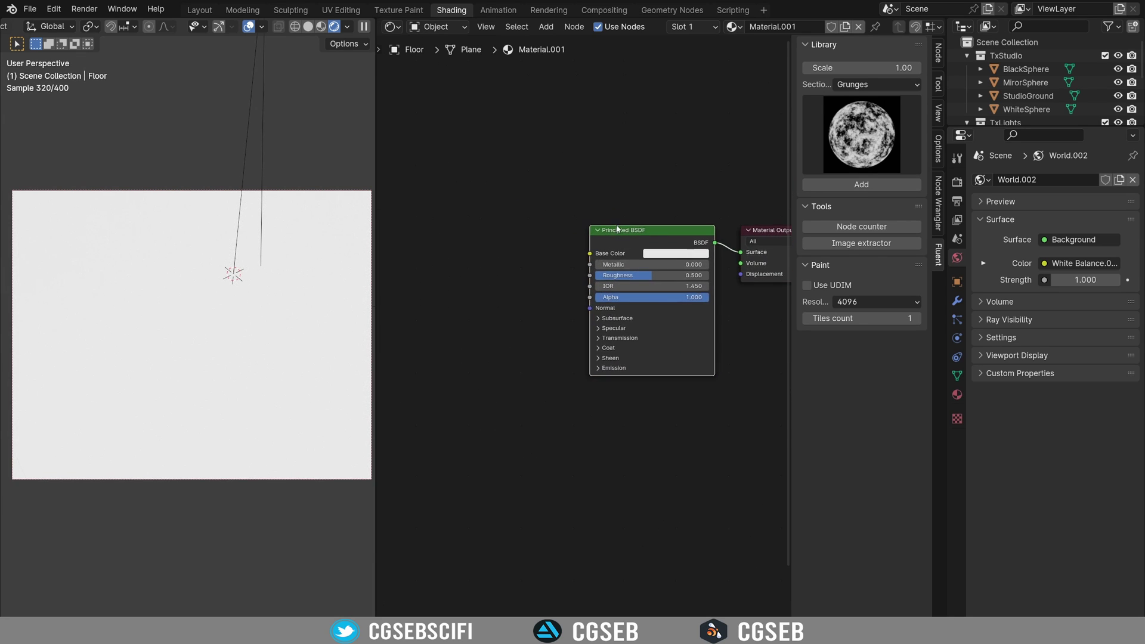
pyautogui.scroll(2, 506, 219)
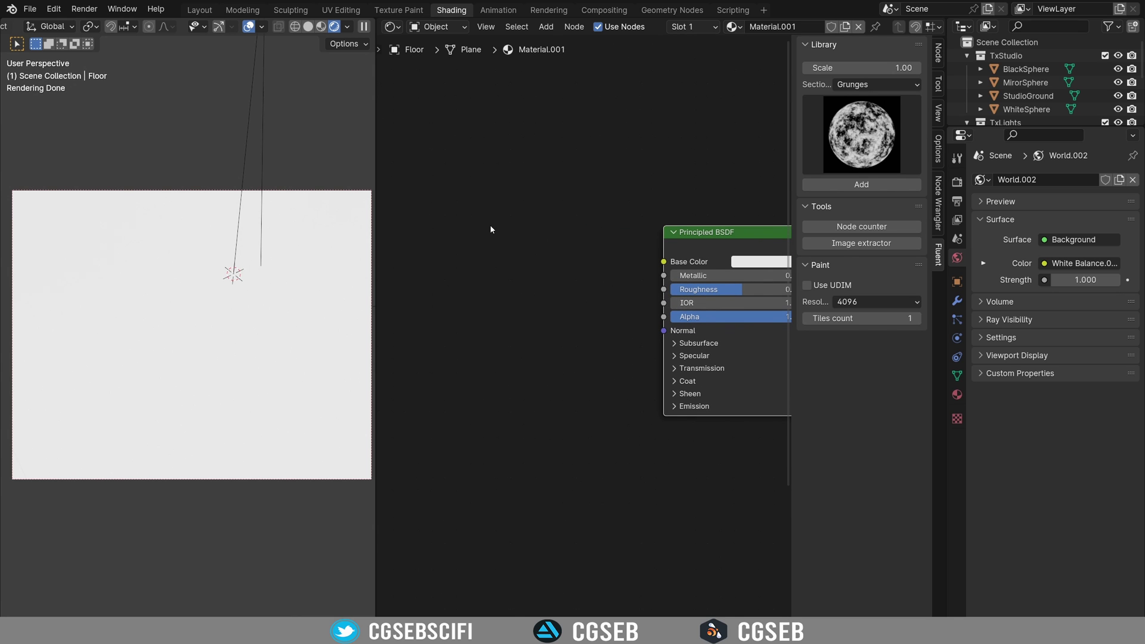
pyautogui.press('f')
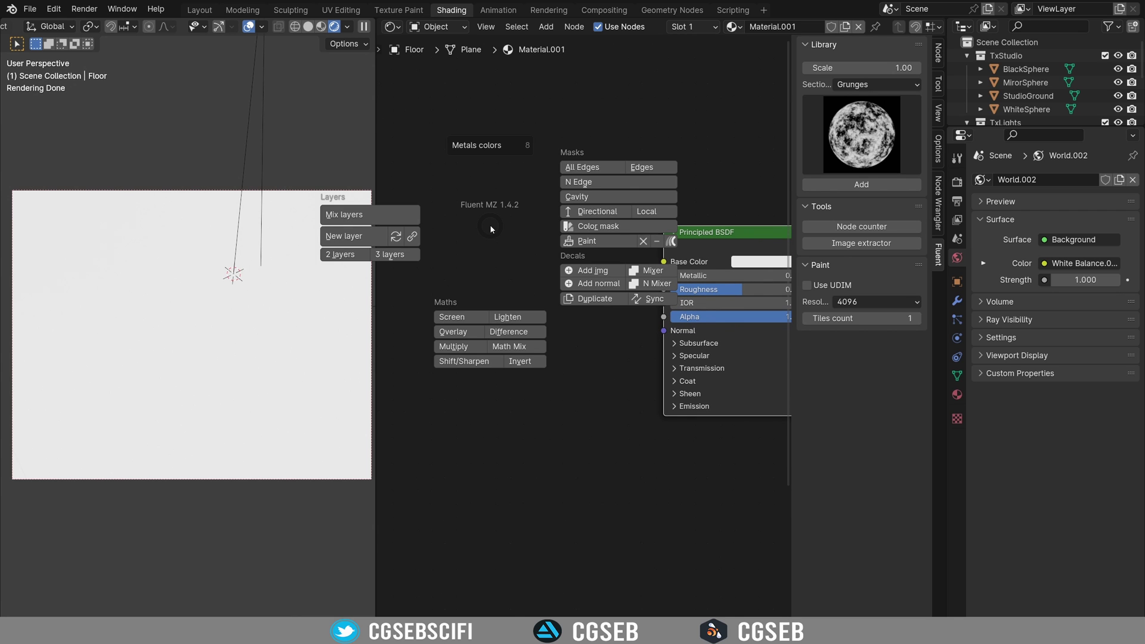
pyautogui.click(339, 255)
pyautogui.scroll(1, 413, 275)
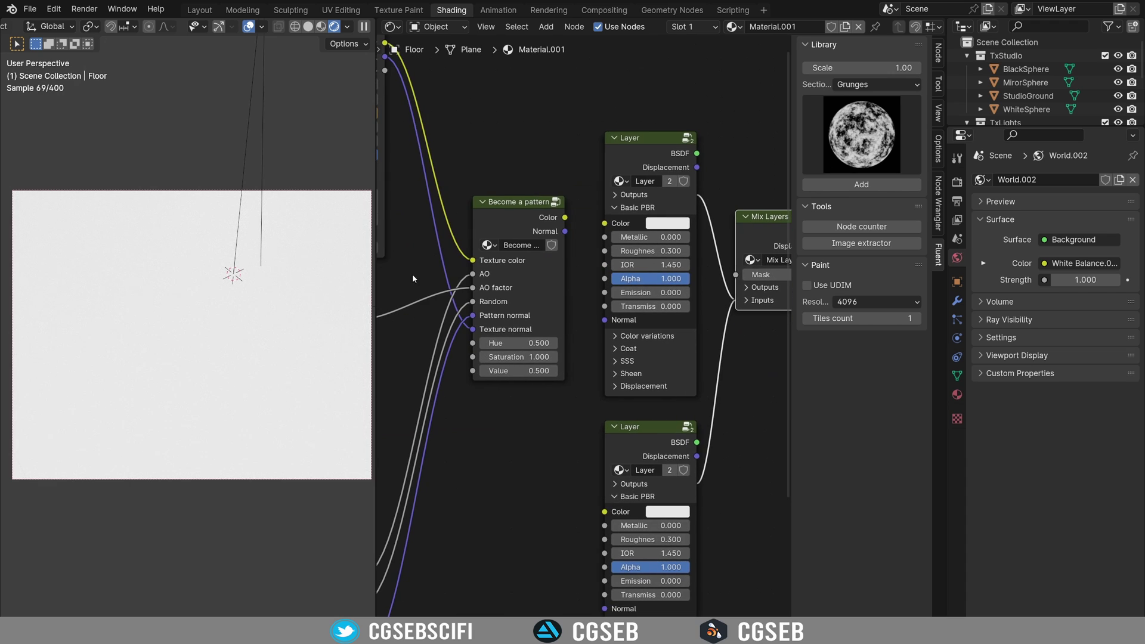
pyautogui.moveTo(606, 223); pyautogui.dragTo(605, 320)
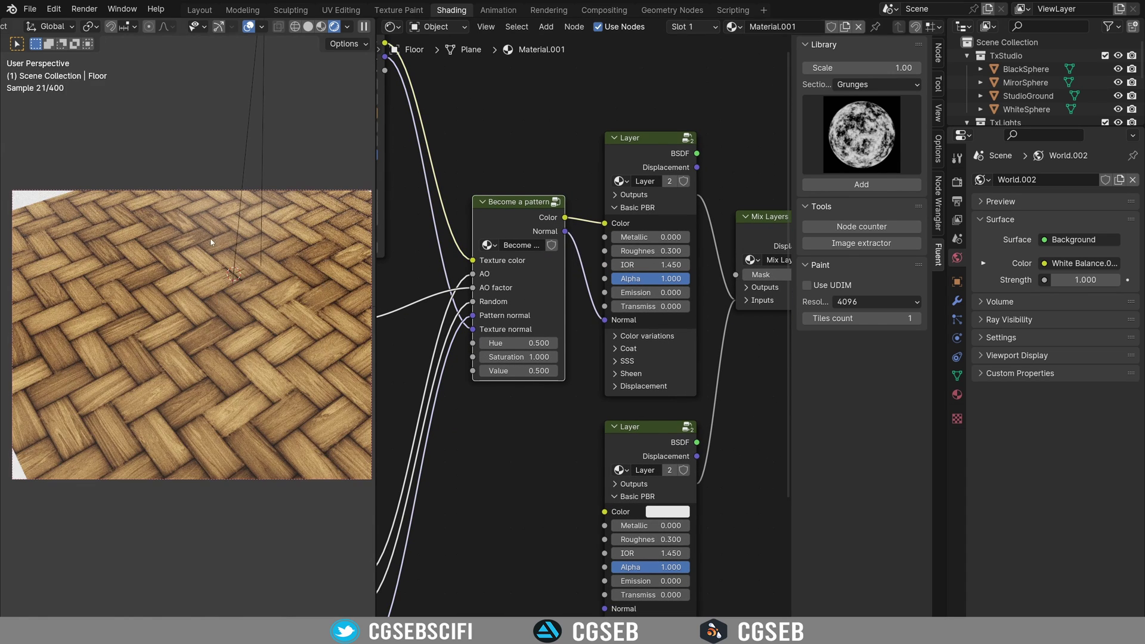
# Add the Dented node from the Imperfections section beneath Become a pattern and connect its Mask to the Mask input of Mix Layers
pyautogui.moveTo(707, 353); pyautogui.dragTo(587, 320, button='middle')
pyautogui.scroll(2, 588, 319)
pyautogui.click(677, 164)
pyautogui.click(901, 85)
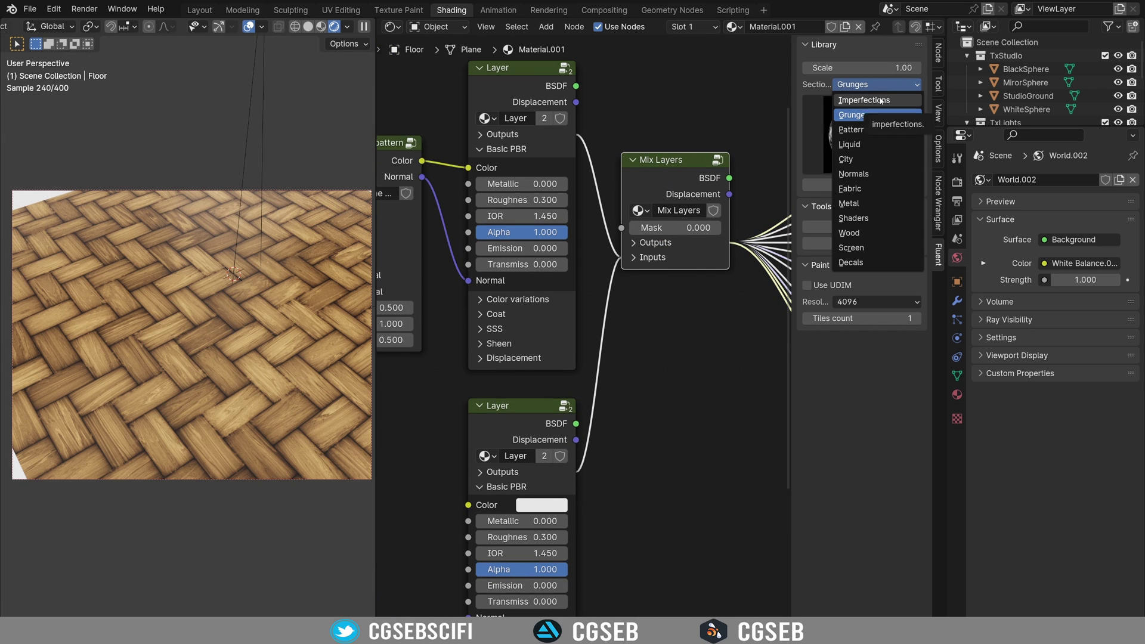
pyautogui.click(881, 101)
pyautogui.click(862, 134)
pyautogui.click(429, 211)
pyautogui.moveTo(558, 191); pyautogui.dragTo(664, 146, button='middle')
pyautogui.moveTo(664, 145); pyautogui.dragTo(496, 361)
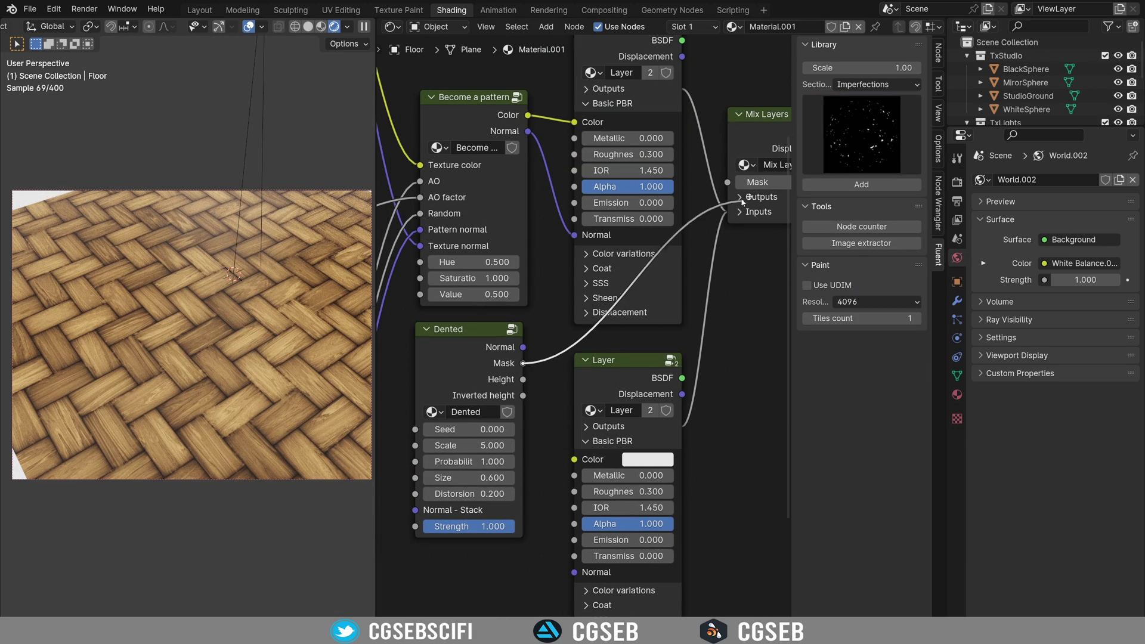
pyautogui.moveTo(739, 200); pyautogui.dragTo(728, 183)
# Preview Dented's Mask on the floor and set its Scale to 1.100 and Probability to 0.280
pyautogui.moveTo(572, 299); pyautogui.dragTo(719, 195, button='middle')
pyautogui.scroll(3, 716, 196)
pyautogui.click(581, 261)
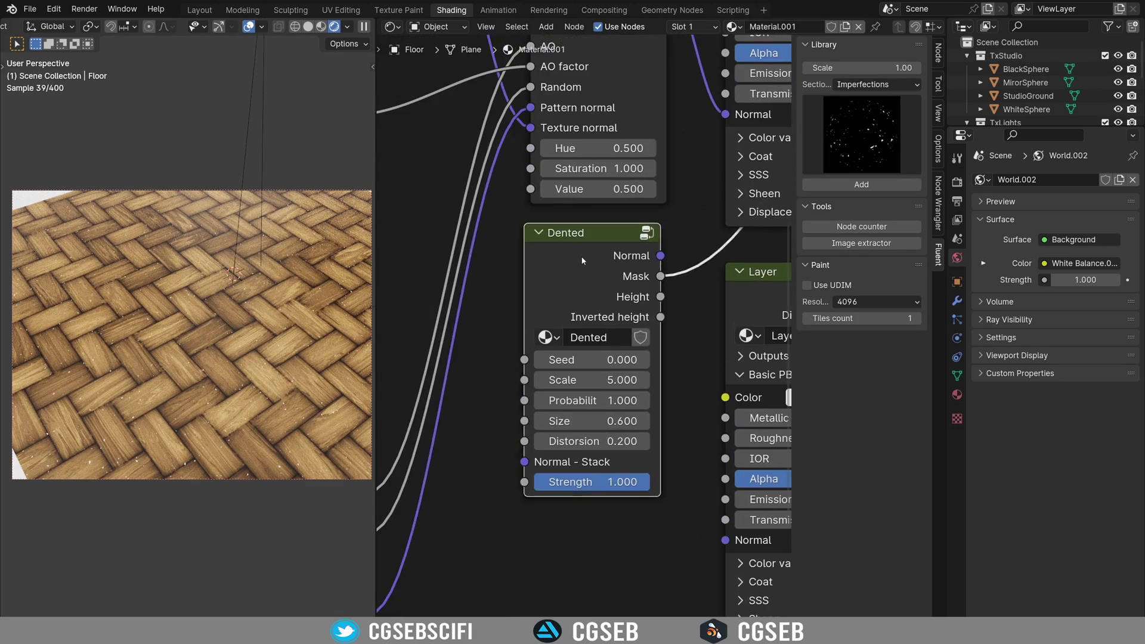
pyautogui.keyDown('ctrl'); pyautogui.keyDown('shift'); pyautogui.click(578, 259); pyautogui.keyUp('shift'); pyautogui.keyUp('ctrl')
pyautogui.keyDown('ctrl'); pyautogui.keyDown('shift'); pyautogui.click(564, 254); pyautogui.keyUp('shift'); pyautogui.keyUp('ctrl')
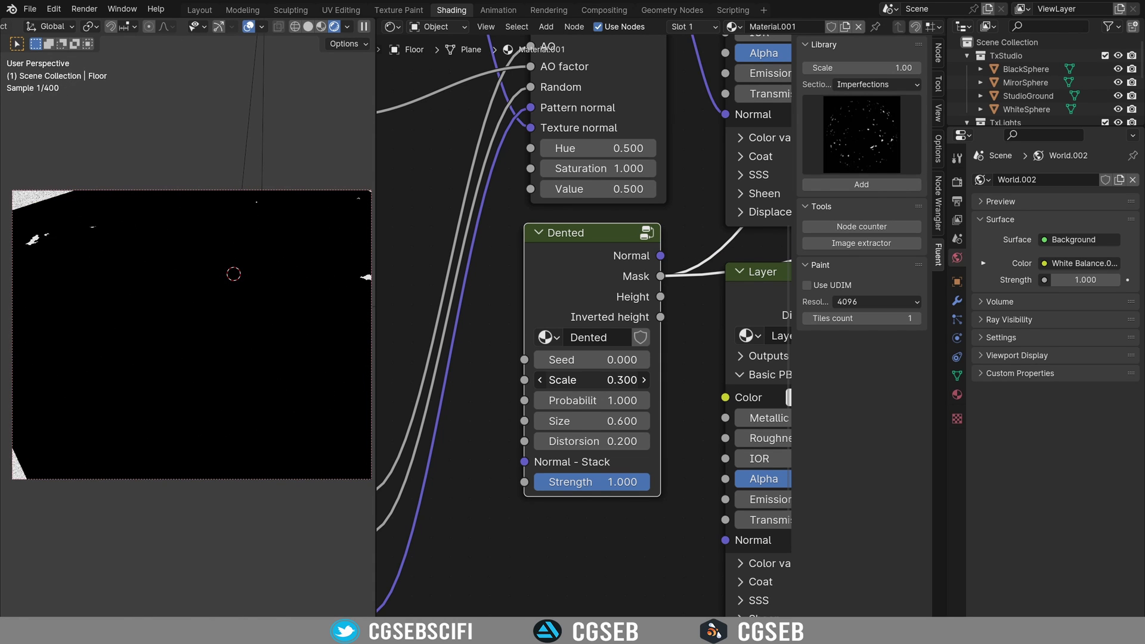
pyautogui.moveTo(591, 380); pyautogui.dragTo(566, 380)
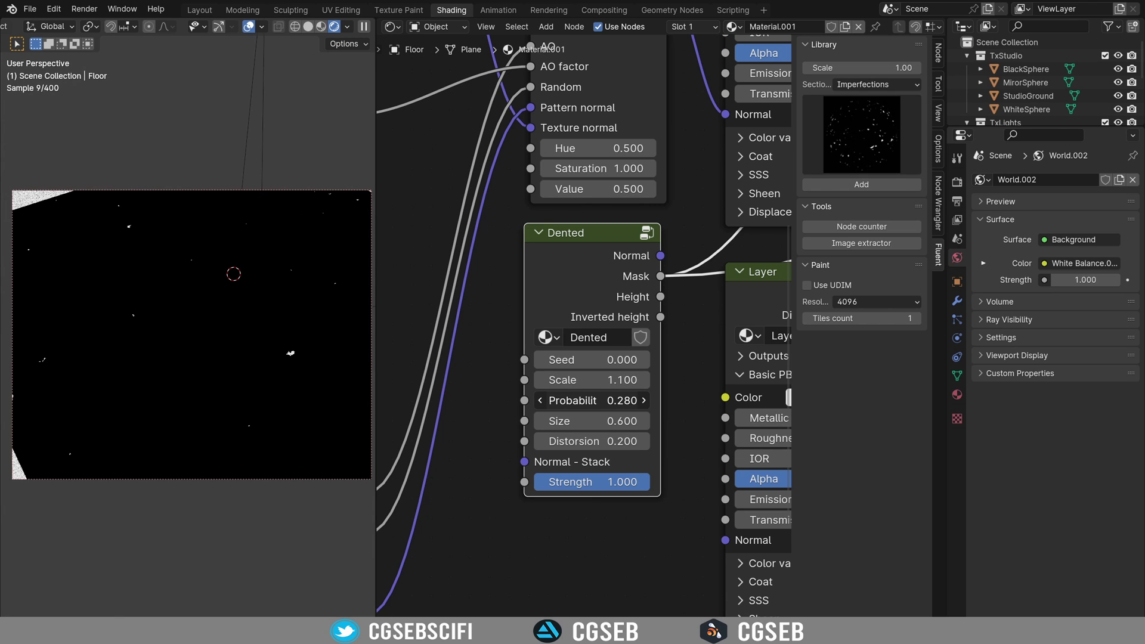
# Switch the preview back to the Principled BSDF and inspect a dent on one of the planks up close
pyautogui.moveTo(686, 338); pyautogui.dragTo(391, 387, button='middle')
pyautogui.moveTo(587, 292); pyautogui.dragTo(248, 428, button='middle')
pyautogui.keyDown('ctrl'); pyautogui.keyDown('shift'); pyautogui.click(664, 187); pyautogui.keyUp('shift'); pyautogui.keyUp('ctrl')
pyautogui.moveTo(645, 433); pyautogui.dragTo(809, 257, button='middle')
pyautogui.scroll(4, 244, 358)
pyautogui.keyDown('shift'); pyautogui.moveTo(347, 360); pyautogui.dragTo(257, 365, button='middle'); pyautogui.keyUp('shift')
pyautogui.scroll(2, 257, 365)
pyautogui.scroll(4, 257, 365)
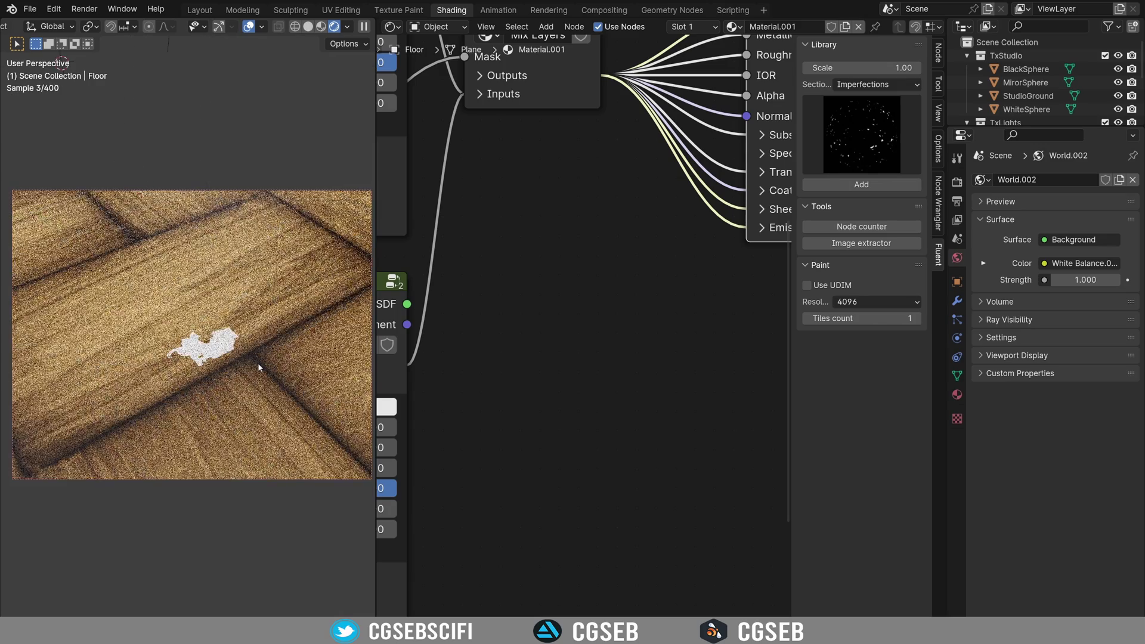
# Set the second Layer's Color to a very dark brown with Hue 0.053, Saturation 0.817 and Value 0.009
pyautogui.moveTo(546, 398); pyautogui.dragTo(716, 278, button='middle')
pyautogui.moveTo(631, 338); pyautogui.dragTo(728, 340, button='middle')
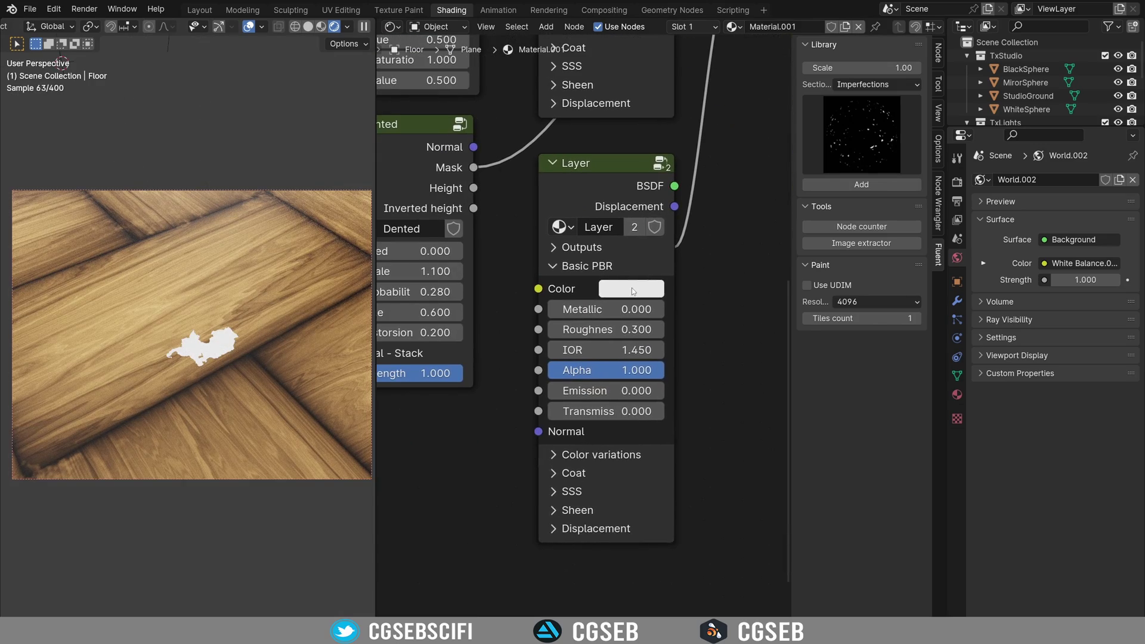
pyautogui.click(631, 289)
pyautogui.click(618, 292)
pyautogui.moveTo(795, 382); pyautogui.dragTo(795, 440)
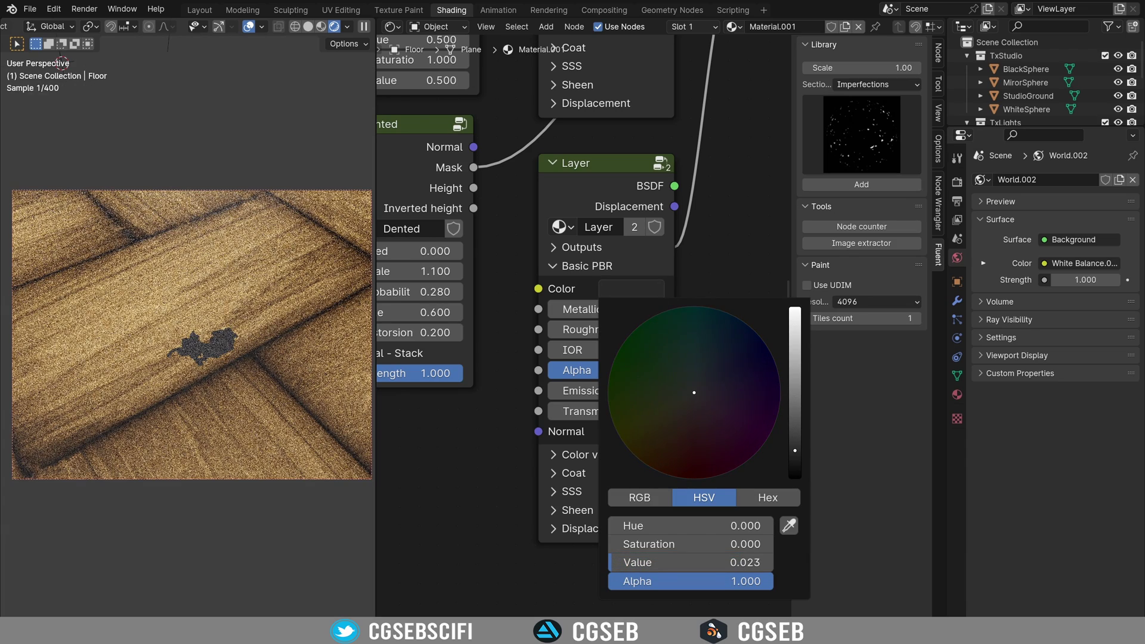
pyautogui.moveTo(690, 413); pyautogui.dragTo(666, 453)
pyautogui.moveTo(786, 454); pyautogui.dragTo(795, 462)
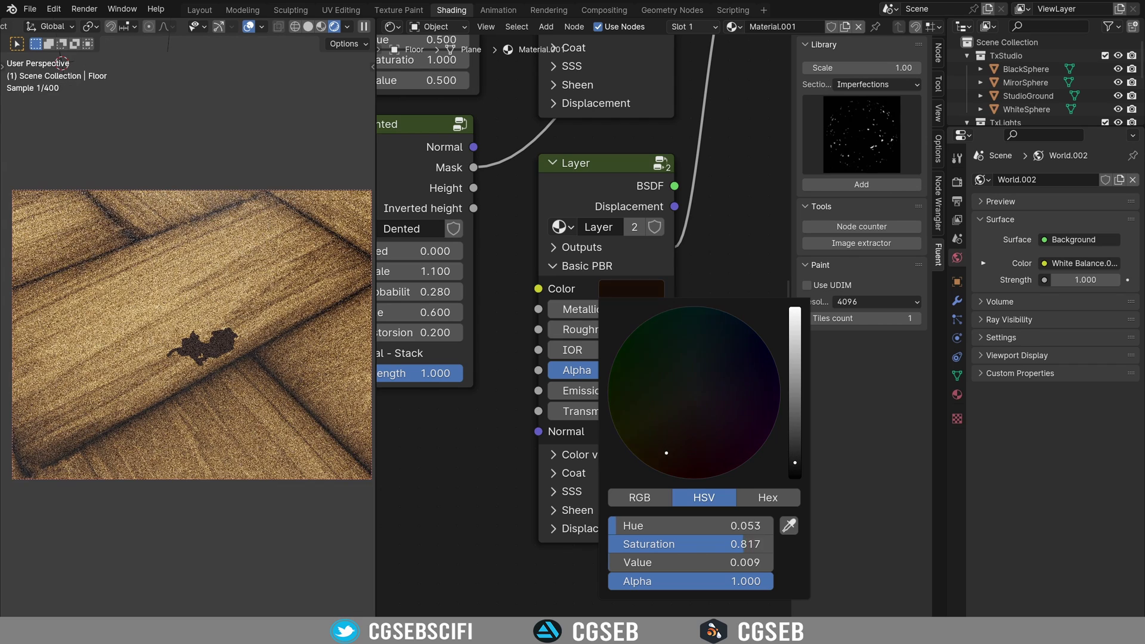
# Connect Dented's Normal to the second Layer's Normal input and set that Layer's Roughness to 0.800
pyautogui.moveTo(704, 278); pyautogui.dragTo(761, 387, button='middle')
pyautogui.moveTo(530, 255); pyautogui.dragTo(595, 540)
pyautogui.moveTo(545, 498); pyautogui.dragTo(541, 365, button='middle')
pyautogui.click(665, 304)
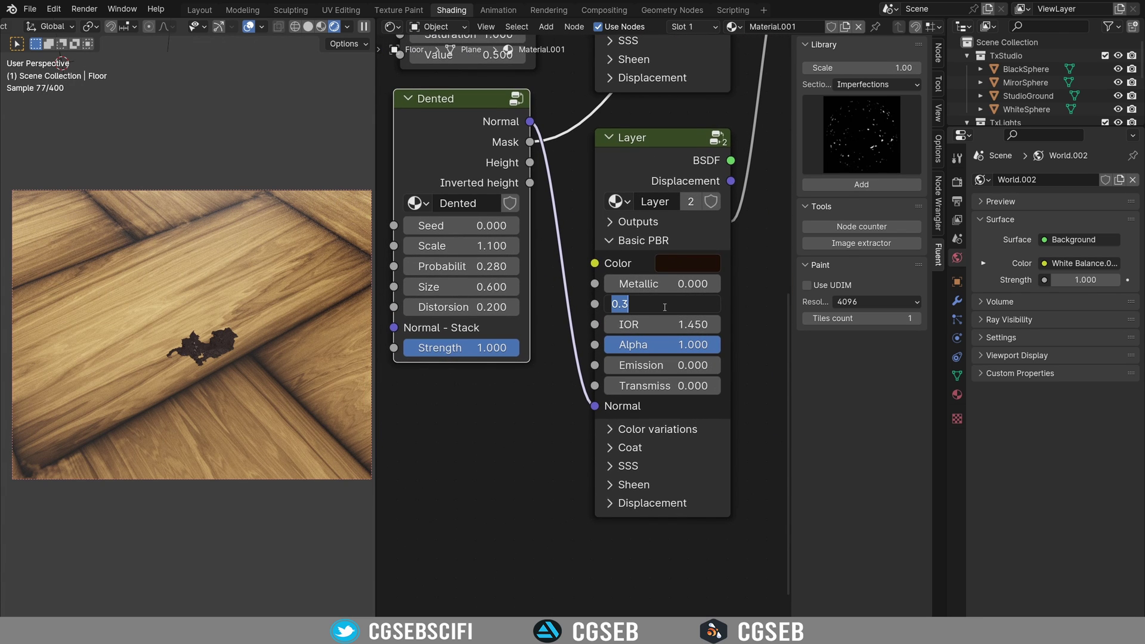
pyautogui.press('Return')
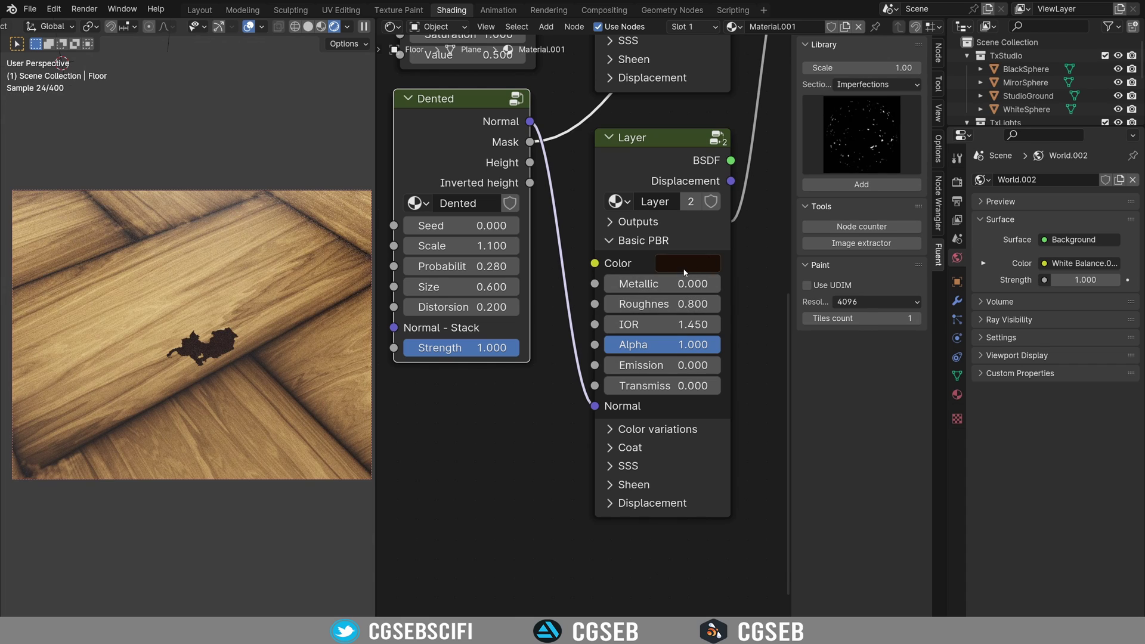
# Adjust the second Layer's Color to a dark brown with Hue 0.050, Saturation 0.564 and Value 0.022
pyautogui.click(686, 265)
pyautogui.moveTo(724, 426); pyautogui.dragTo(736, 404)
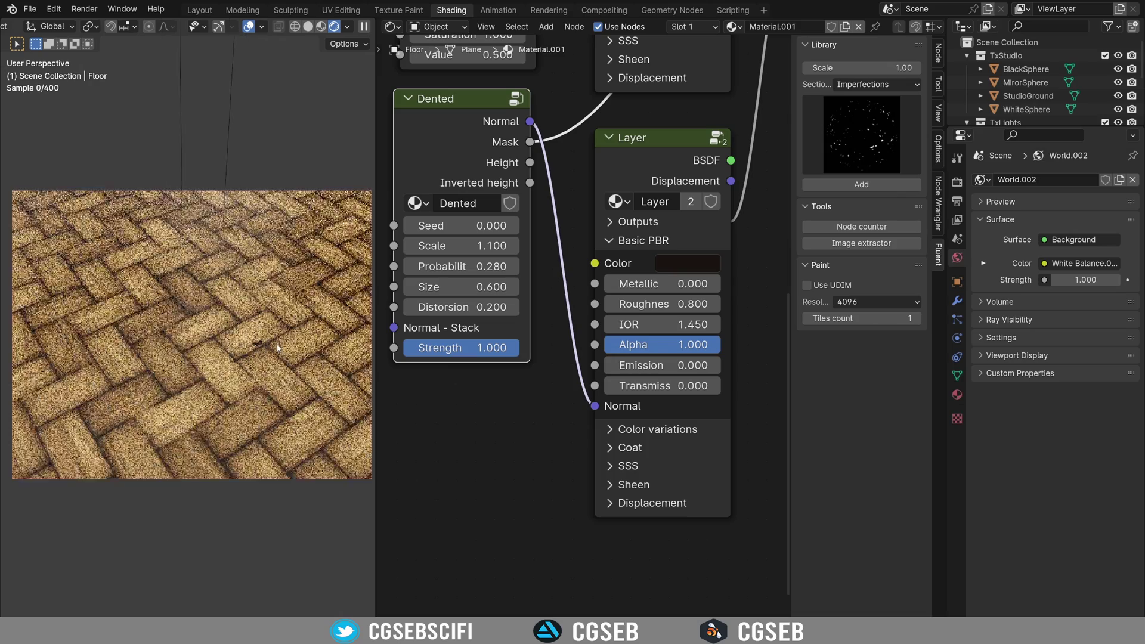
pyautogui.scroll(-3, 277, 349)
pyautogui.click(682, 268)
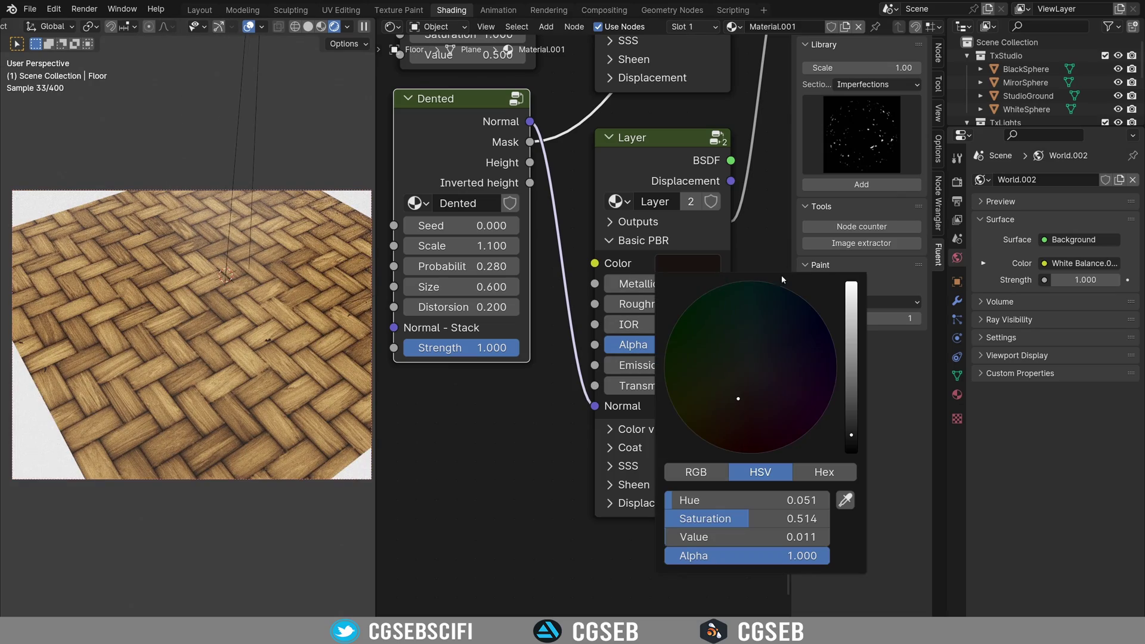
pyautogui.moveTo(852, 436); pyautogui.dragTo(851, 427)
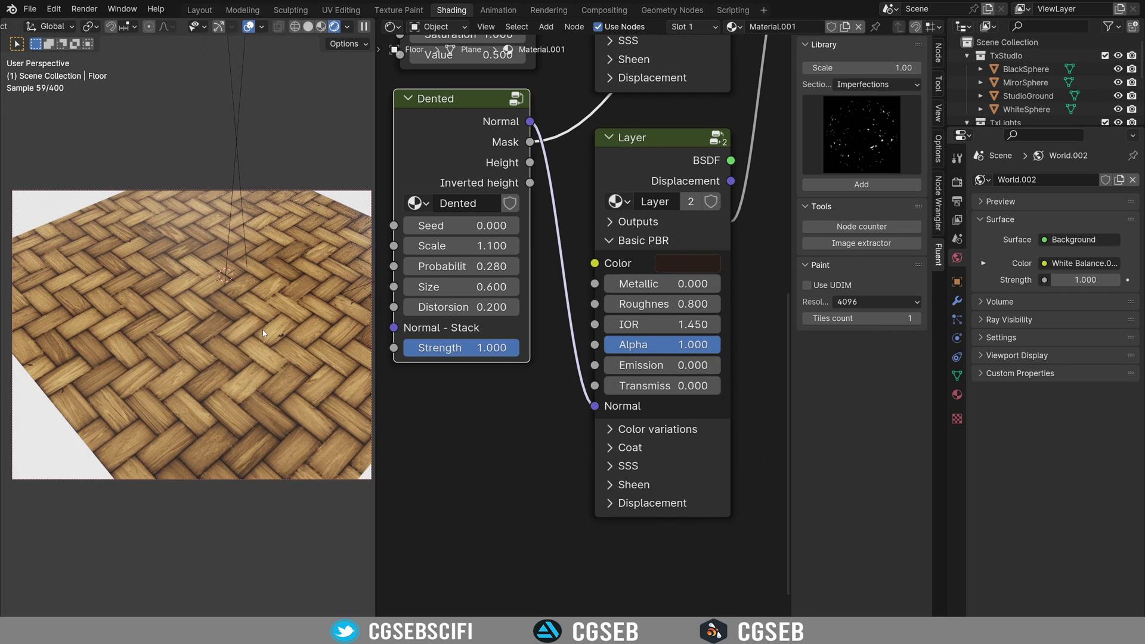
# Delete all the texture and pattern nodes feeding the two Layers, keeping only the Layers and Mix Layers
pyautogui.moveTo(662, 354); pyautogui.dragTo(678, 348, button='middle')
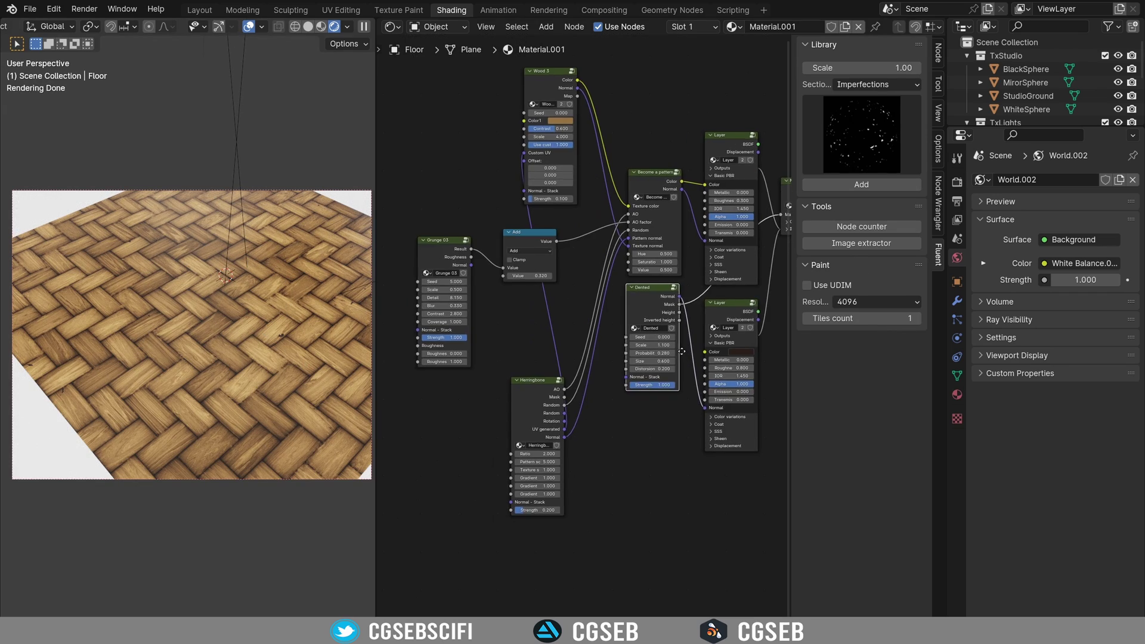
pyautogui.moveTo(656, 464); pyautogui.dragTo(452, 109)
pyautogui.press('Delete')
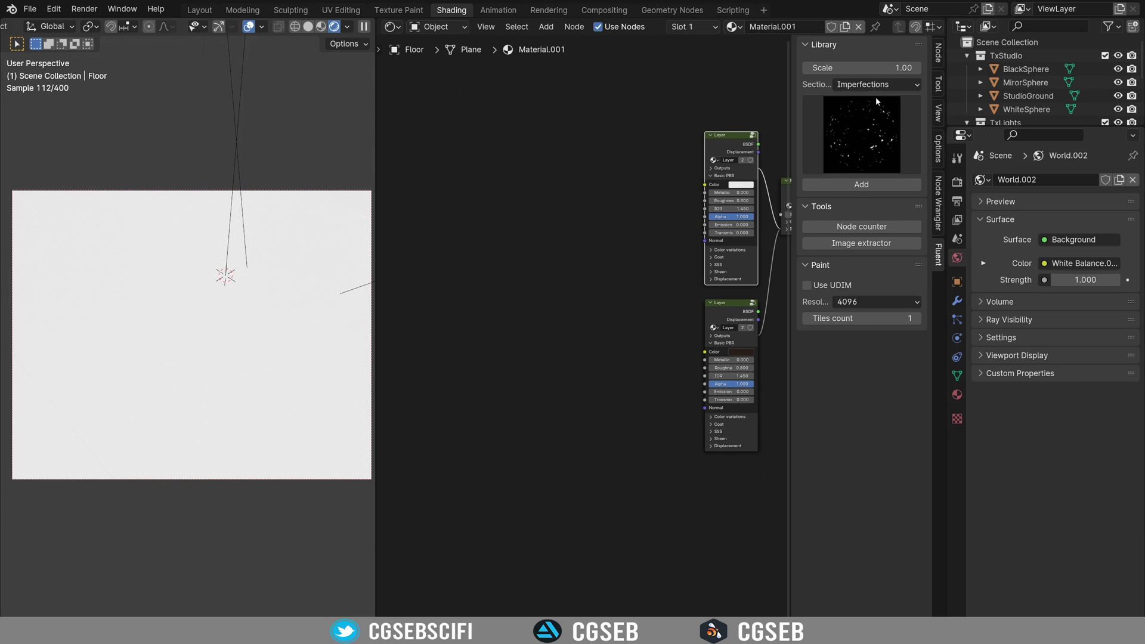
# Add the Wood cracked paint node from the Wood section and place it beside the two Layer nodes
pyautogui.click(876, 85)
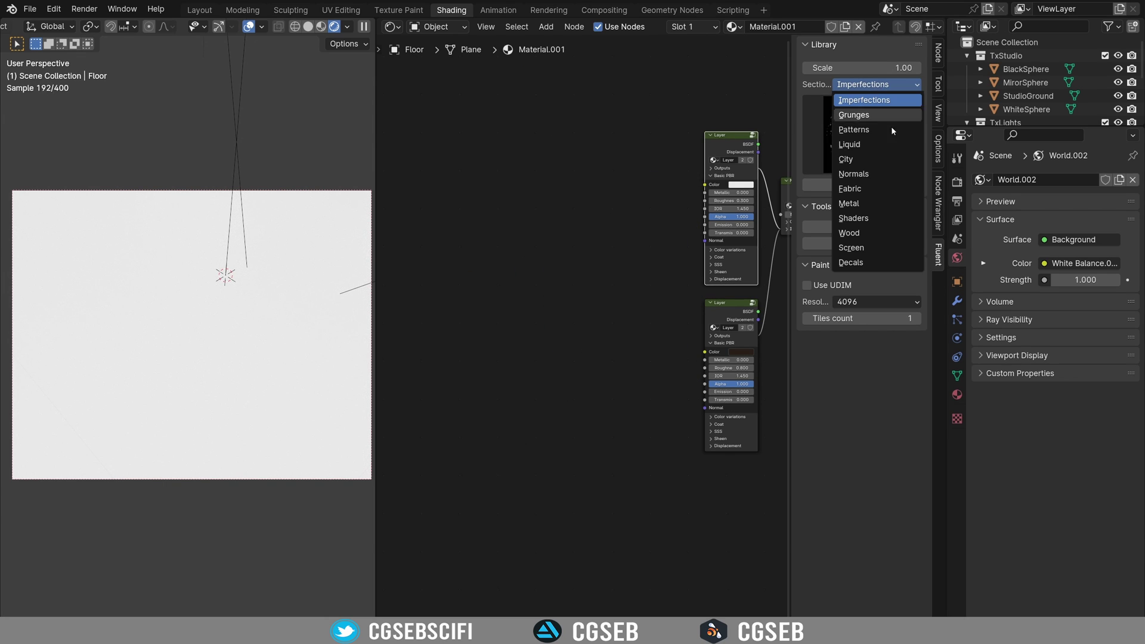
pyautogui.click(852, 233)
pyautogui.click(861, 134)
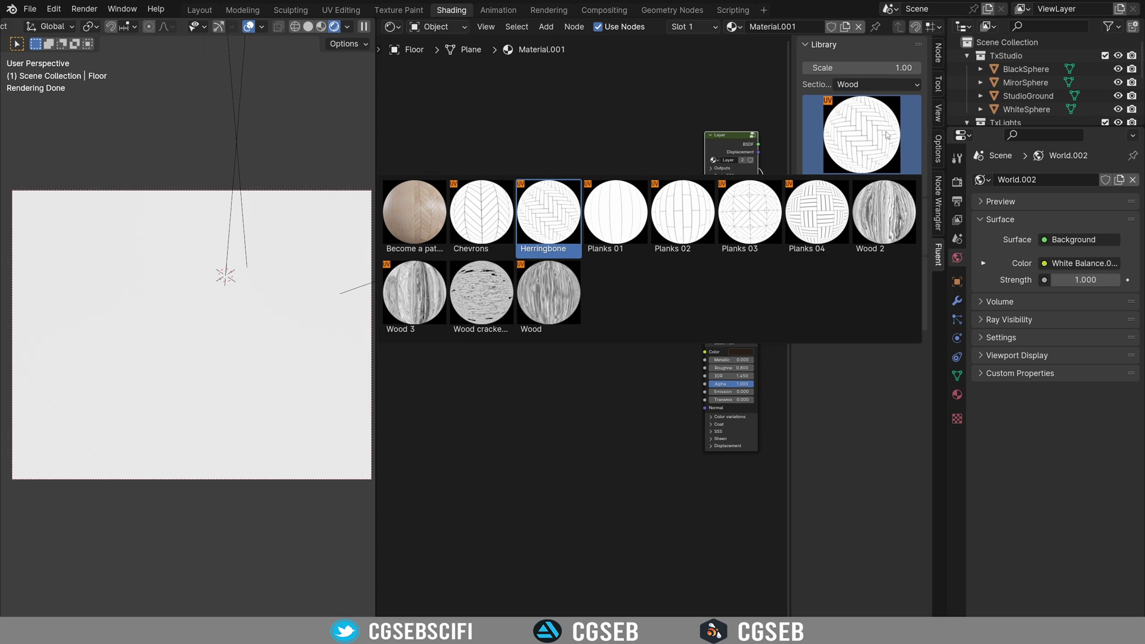
pyautogui.click(481, 293)
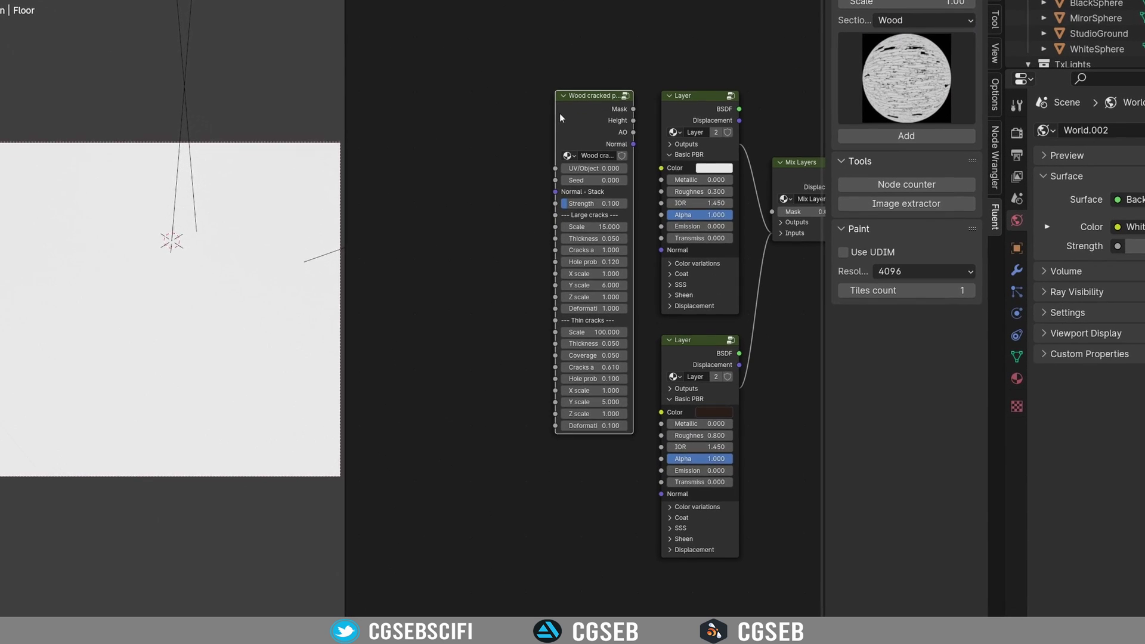
pyautogui.moveTo(555, 115)
pyautogui.mouseDown()
pyautogui.moveTo(487, 114)
pyautogui.moveTo(502, 115)
pyautogui.mouseUp()
pyautogui.moveTo(602, 116); pyautogui.dragTo(552, 207)
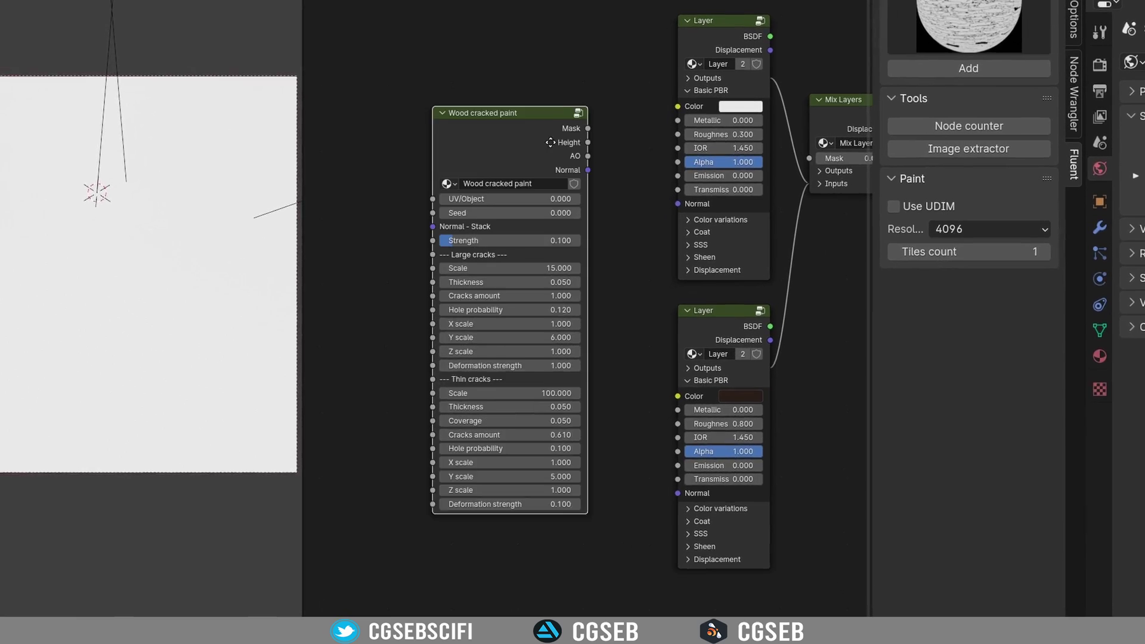
pyautogui.moveTo(548, 153); pyautogui.dragTo(552, 105)
pyautogui.scroll(4, 602, 101)
pyautogui.moveTo(651, 114)
pyautogui.mouseDown(button='middle')
pyautogui.moveTo(645, 81)
pyautogui.moveTo(558, 56)
pyautogui.mouseUp(button='middle')
pyautogui.moveTo(425, 49)
pyautogui.mouseDown()
pyautogui.moveTo(486, 183)
pyautogui.moveTo(478, 139)
pyautogui.mouseUp()
pyautogui.moveTo(487, 181); pyautogui.dragTo(482, 157)
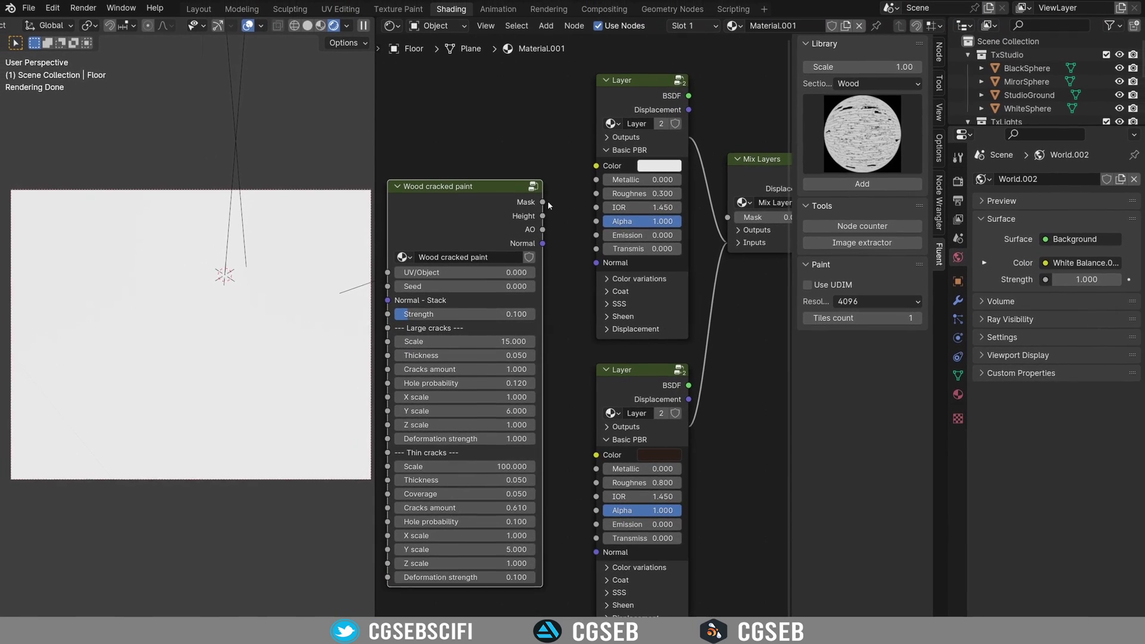
# Connect Wood cracked paint's Mask to the Mask input of Mix Layers and inspect the cracks on the floor
pyautogui.moveTo(543, 202)
pyautogui.mouseDown()
pyautogui.moveTo(734, 226)
pyautogui.moveTo(727, 217)
pyautogui.mouseUp()
pyautogui.moveTo(460, 206)
pyautogui.mouseDown()
pyautogui.moveTo(499, 232)
pyautogui.moveTo(503, 217)
pyautogui.mouseUp()
pyautogui.moveTo(503, 216)
pyautogui.mouseDown(button='middle')
pyautogui.moveTo(543, 181)
pyautogui.moveTo(611, 154)
pyautogui.mouseUp(button='middle')
pyautogui.moveTo(233, 309); pyautogui.dragTo(239, 276, button='middle')
pyautogui.scroll(4, 239, 276)
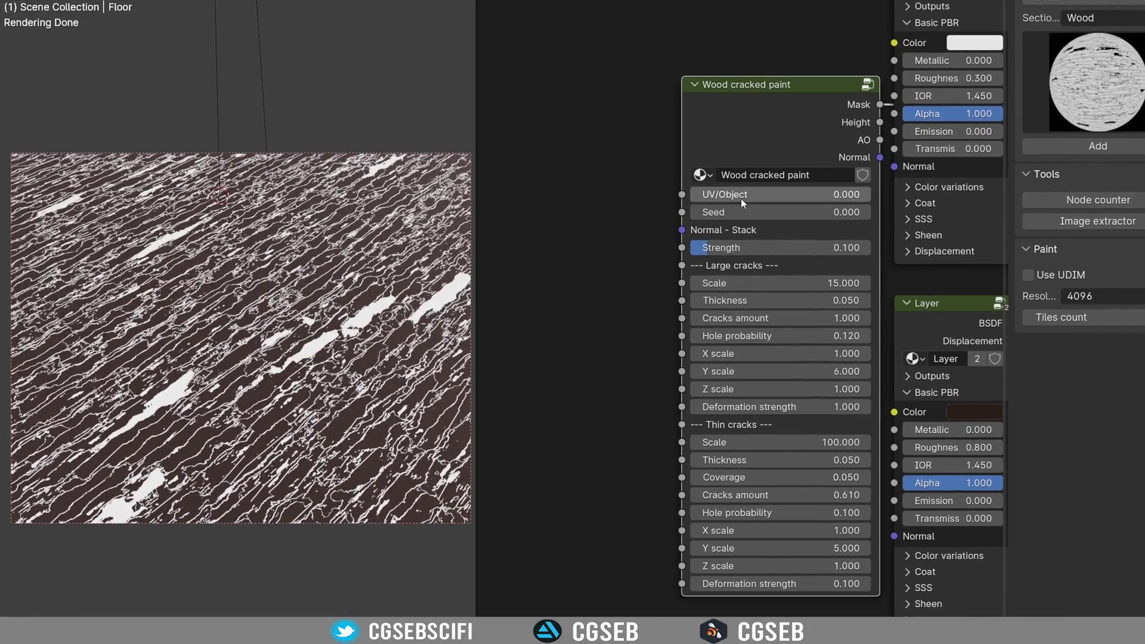
pyautogui.moveTo(740, 199); pyautogui.dragTo(690, 198)
pyautogui.scroll(3, 768, 195)
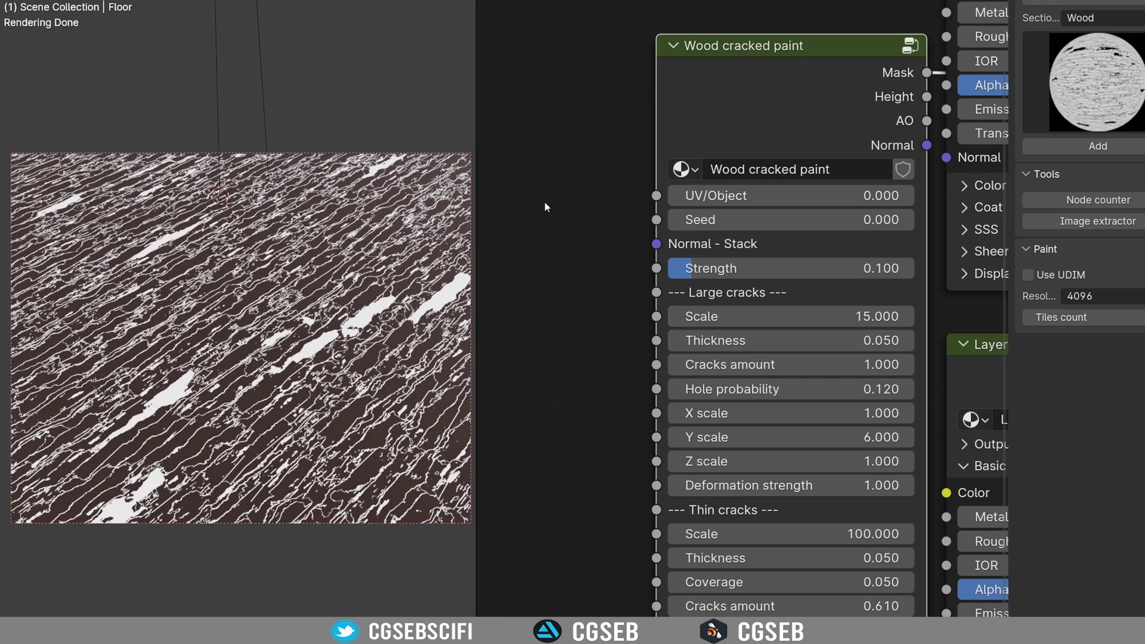
pyautogui.scroll(-5, 195, 233)
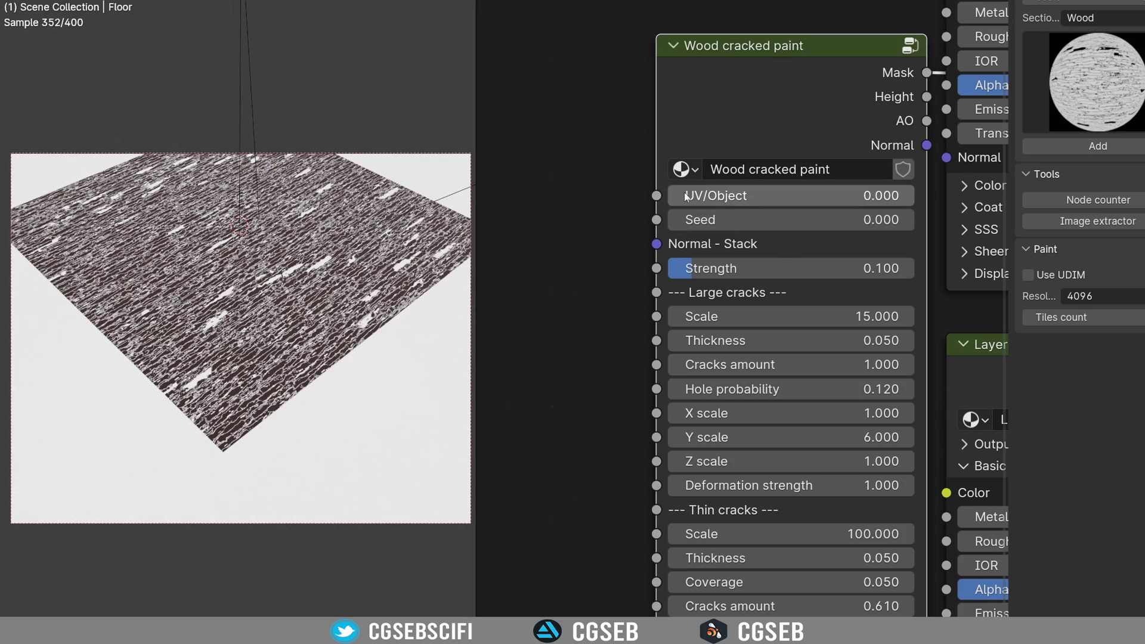
pyautogui.moveTo(740, 196); pyautogui.dragTo(669, 199)
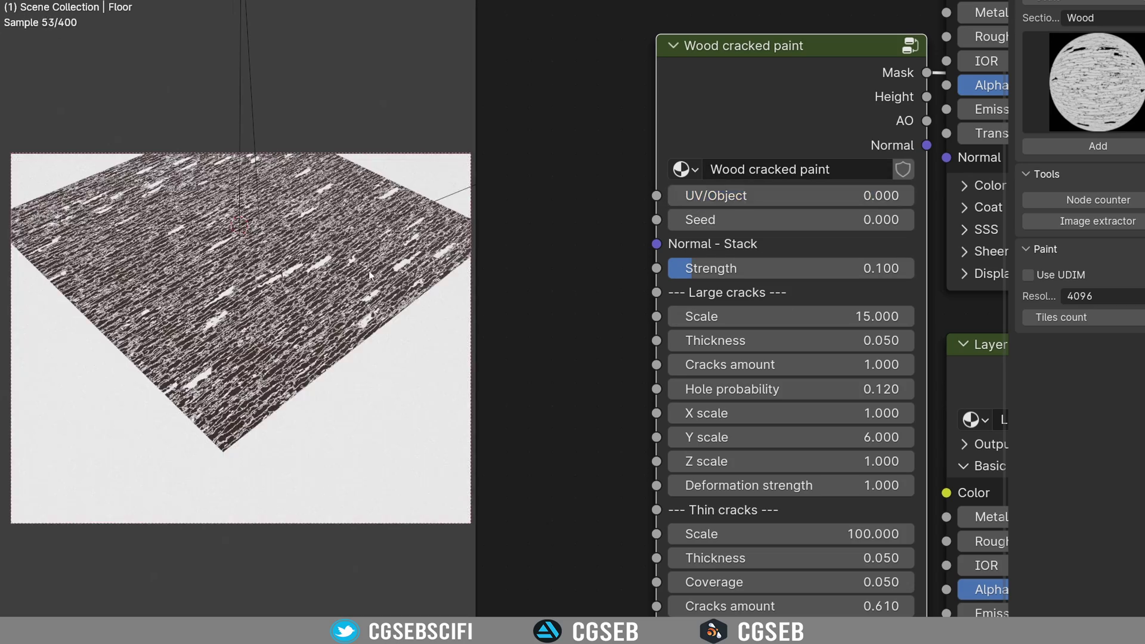
# Set Wood cracked paint's Large cracks Scale to 15.410 and its Thin cracks Scale to 99.490
pyautogui.scroll(3, 328, 347)
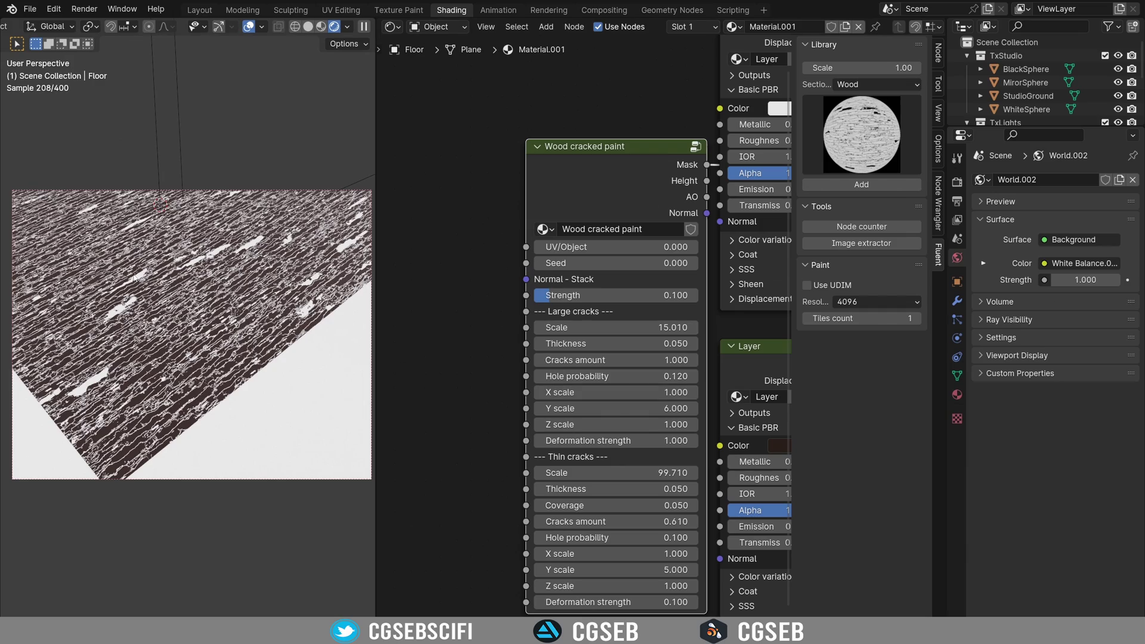
pyautogui.scroll(3, 134, 277)
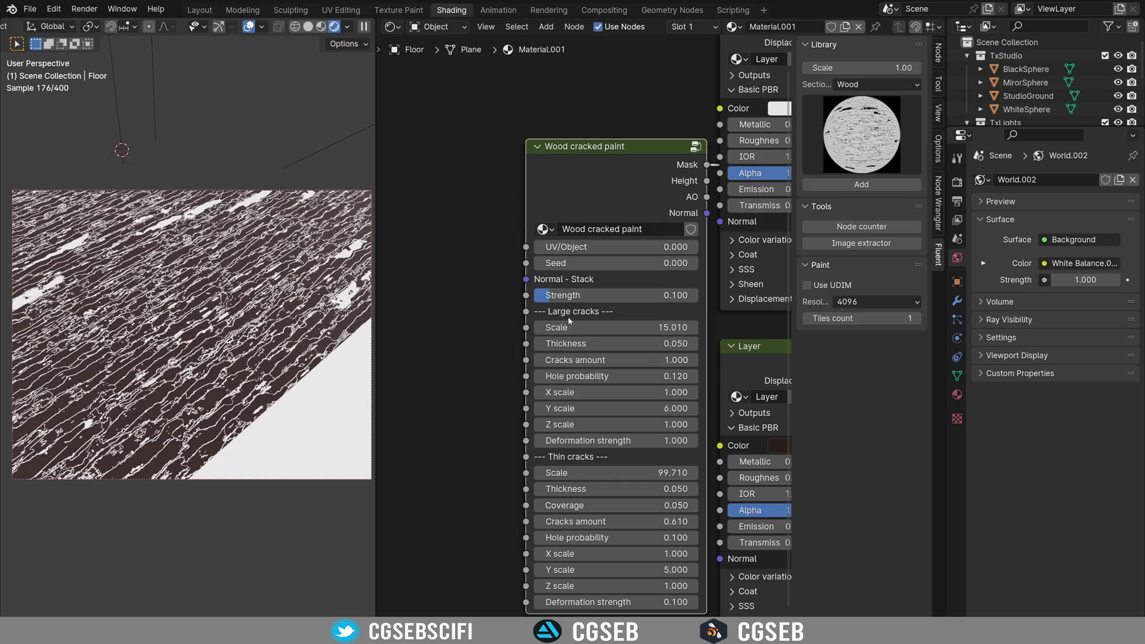
pyautogui.moveTo(590, 328)
pyautogui.mouseDown()
pyautogui.moveTo(648, 327)
pyautogui.moveTo(583, 327)
pyautogui.moveTo(600, 327)
pyautogui.mouseUp()
pyautogui.scroll(2, 577, 472)
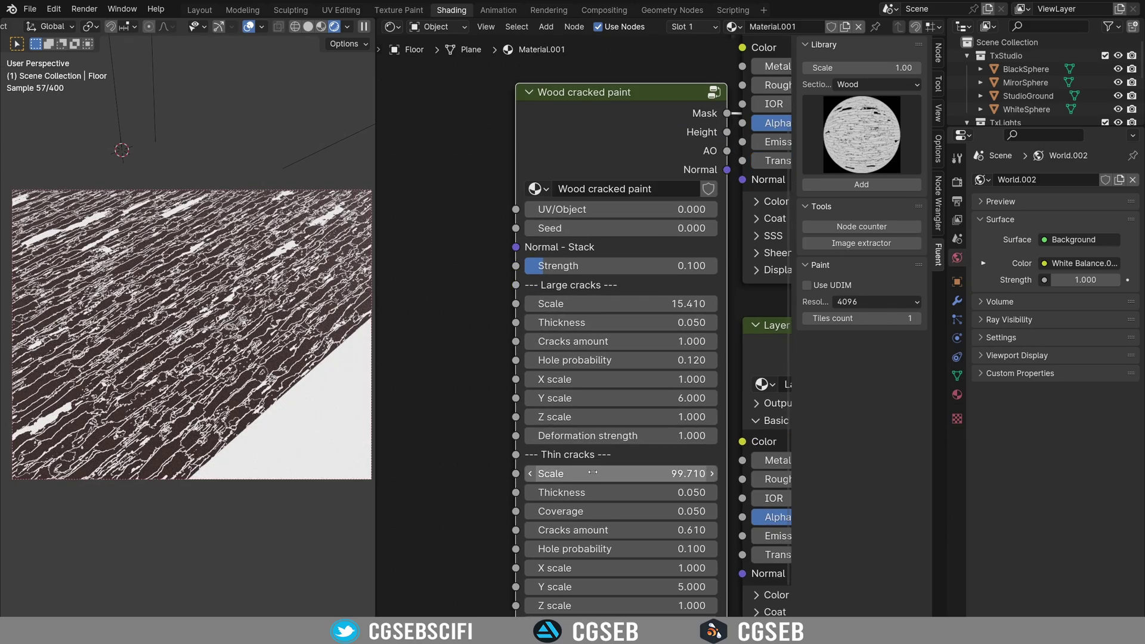
pyautogui.moveTo(624, 450); pyautogui.dragTo(626, 426, button='middle')
pyautogui.scroll(-1, 626, 427)
pyautogui.moveTo(626, 427); pyautogui.dragTo(624, 422)
pyautogui.scroll(-2, 626, 326)
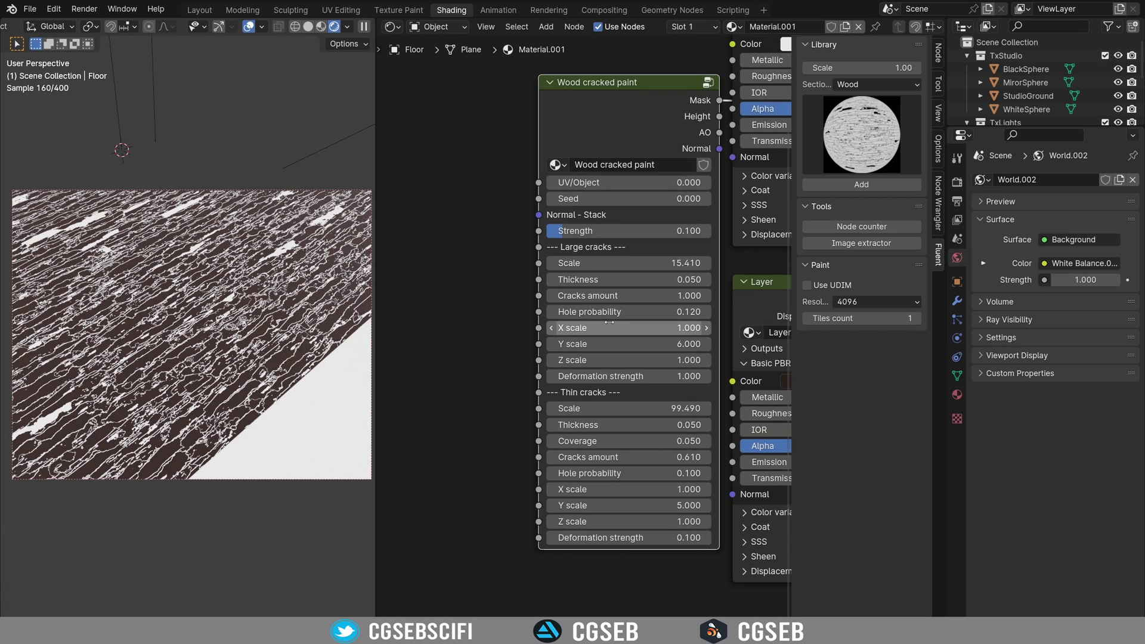
# Move the Wood cracked paint node further away from the Layers to free space in front of the first Layer
pyautogui.moveTo(626, 326); pyautogui.dragTo(617, 361, button='middle')
pyautogui.moveTo(614, 135)
pyautogui.mouseDown()
pyautogui.moveTo(490, 299)
pyautogui.moveTo(472, 342)
pyautogui.mouseUp()
pyautogui.moveTo(786, 70); pyautogui.dragTo(697, 242, button='middle')
pyautogui.moveTo(637, 410); pyautogui.dragTo(385, 252, button='middle')
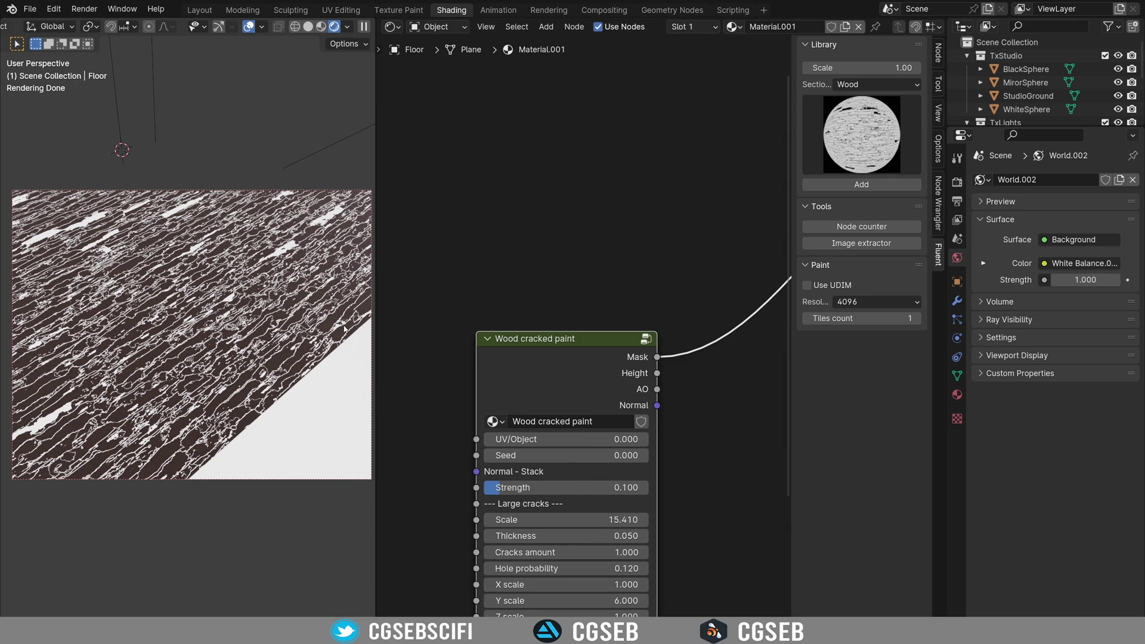
pyautogui.moveTo(552, 364); pyautogui.dragTo(495, 422)
pyautogui.moveTo(668, 267); pyautogui.dragTo(437, 409, button='middle')
# Set the second Layer's Color to a dark green with Hue 0.319, Saturation 0.306 and Value 0.044 as the paint
pyautogui.click(616, 147)
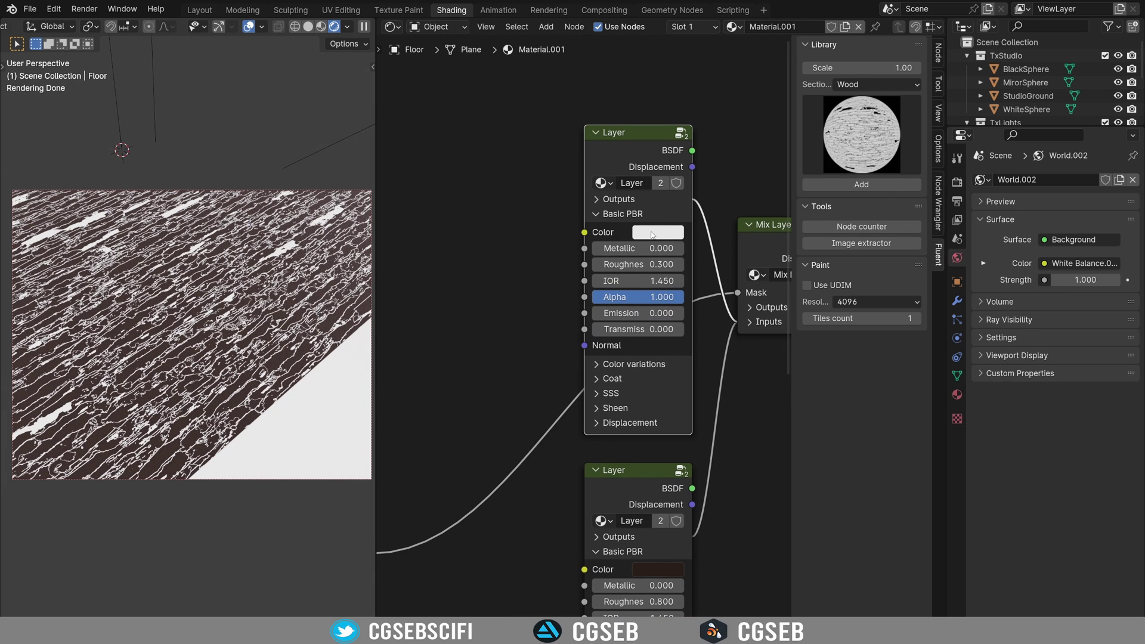
pyautogui.scroll(3, 218, 308)
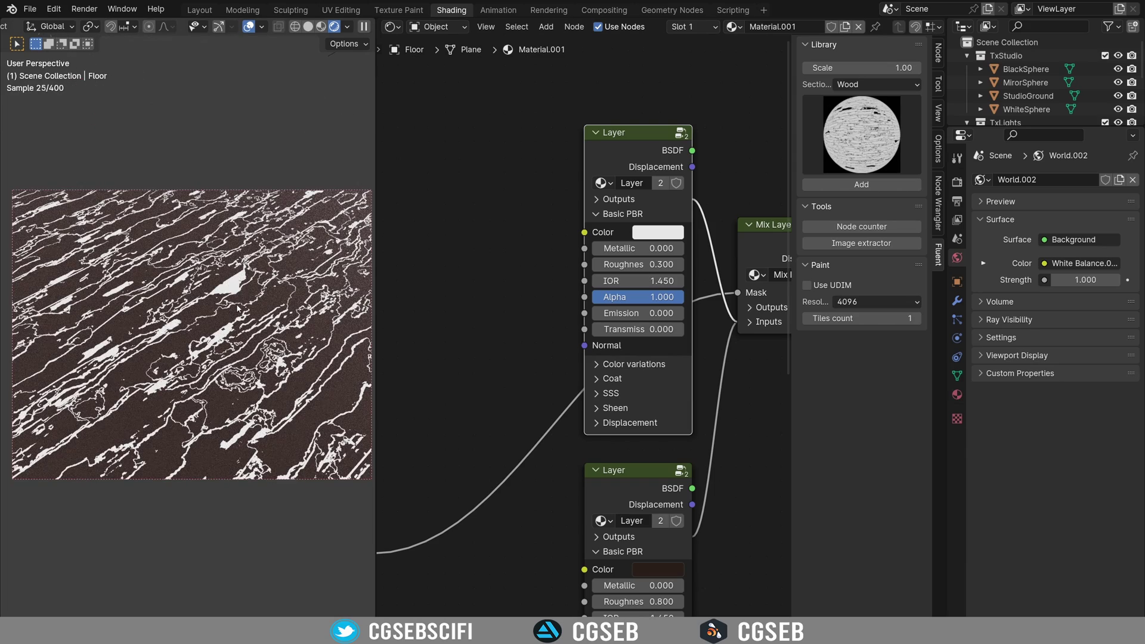
pyautogui.moveTo(460, 391); pyautogui.dragTo(452, 203, button='middle')
pyautogui.click(660, 379)
pyautogui.click(660, 380)
pyautogui.click(666, 380)
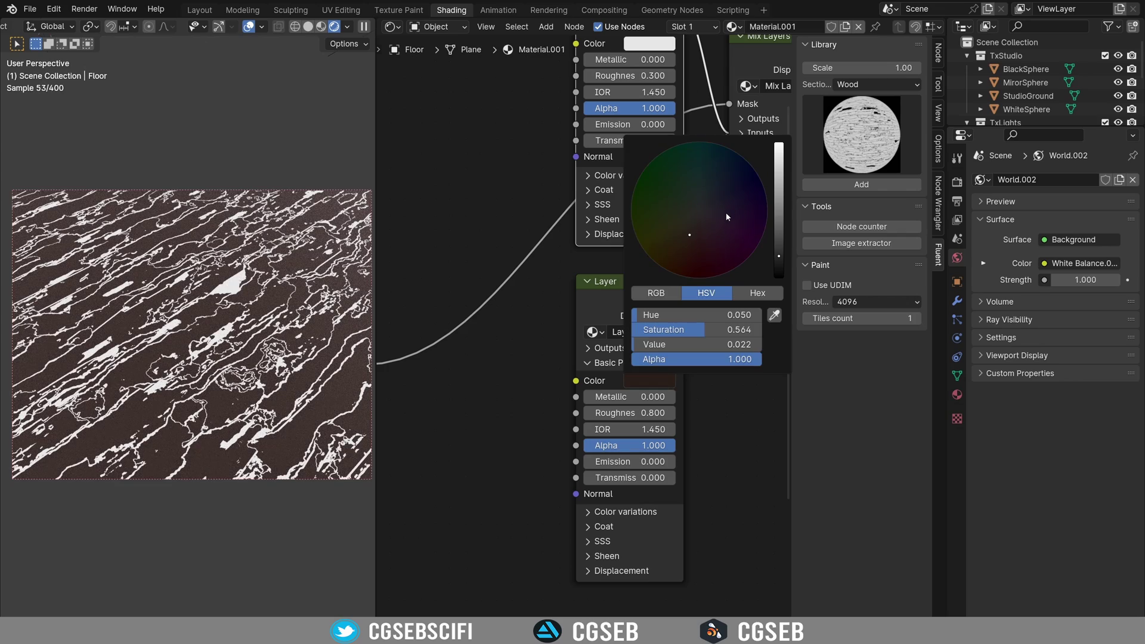
pyautogui.moveTo(779, 253); pyautogui.dragTo(778, 208)
pyautogui.moveTo(691, 206); pyautogui.dragTo(664, 196)
pyautogui.moveTo(678, 338); pyautogui.dragTo(639, 337)
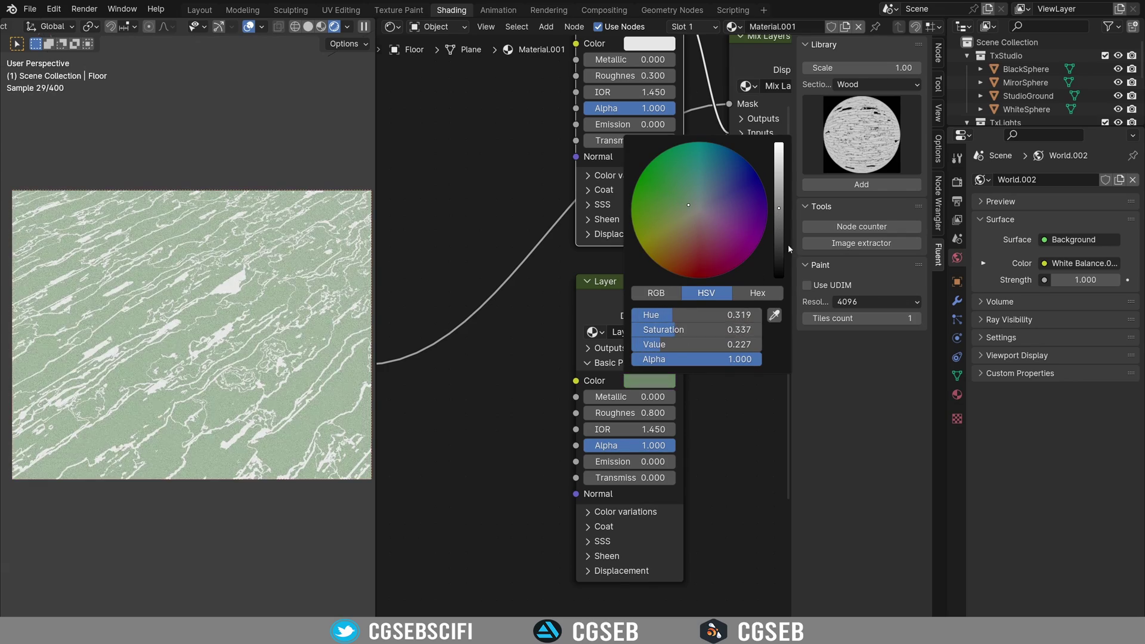
pyautogui.moveTo(779, 208); pyautogui.dragTo(778, 241)
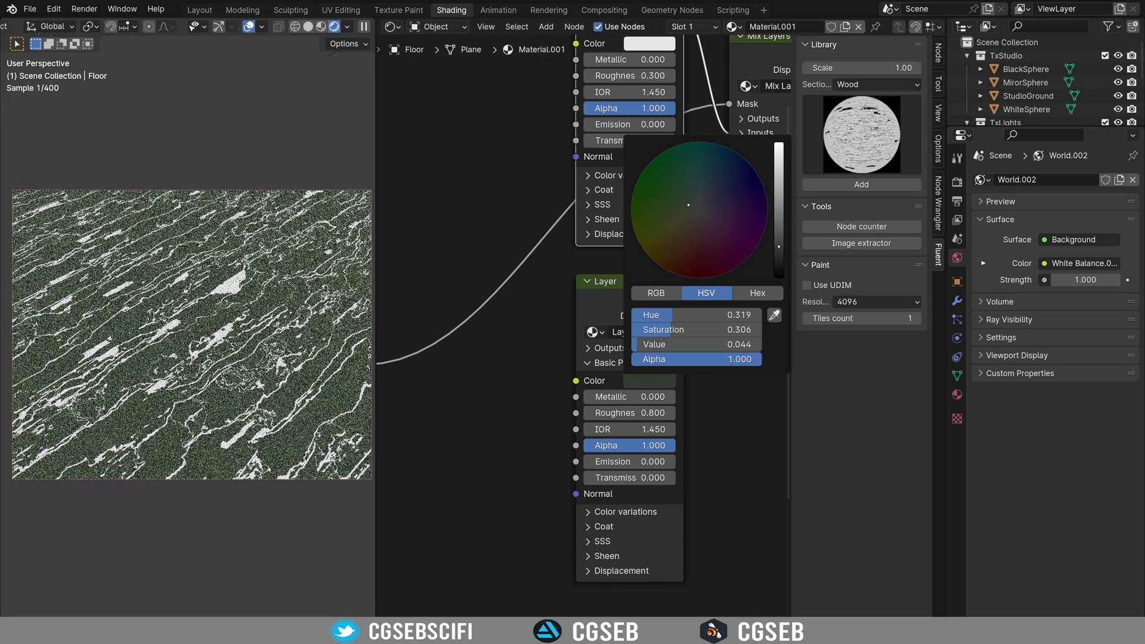
# Connect Wood cracked paint's Normal to the Normal inputs of both Layers and set its Strength to 1.000
pyautogui.moveTo(594, 302)
pyautogui.mouseDown(button='middle')
pyautogui.moveTo(589, 398)
pyautogui.moveTo(720, 278)
pyautogui.mouseUp(button='middle')
pyautogui.moveTo(725, 157); pyautogui.dragTo(712, 132)
pyautogui.moveTo(717, 468); pyautogui.dragTo(712, 469)
pyautogui.moveTo(507, 416)
pyautogui.mouseDown(button='middle')
pyautogui.moveTo(598, 260)
pyautogui.moveTo(616, 367)
pyautogui.mouseUp(button='middle')
pyautogui.moveTo(484, 283); pyautogui.dragTo(526, 283)
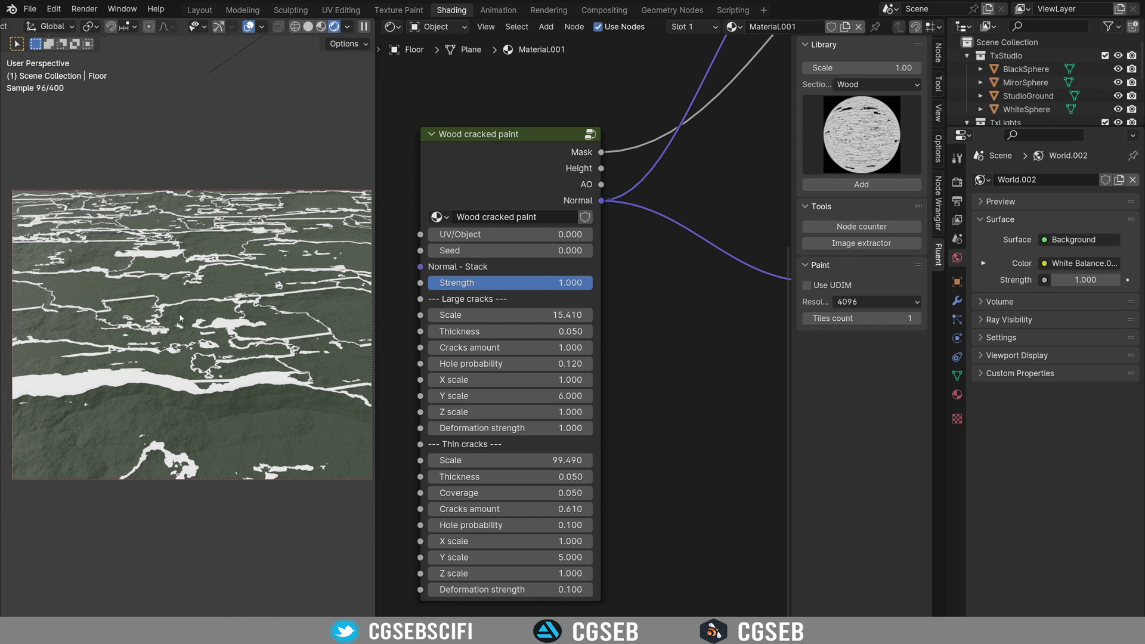
# Add the Wood 2 node from the Wood section and place it in front of the first Layer
pyautogui.moveTo(650, 310); pyautogui.dragTo(433, 537, button='middle')
pyautogui.moveTo(552, 281); pyautogui.dragTo(601, 512, button='middle')
pyautogui.click(671, 231)
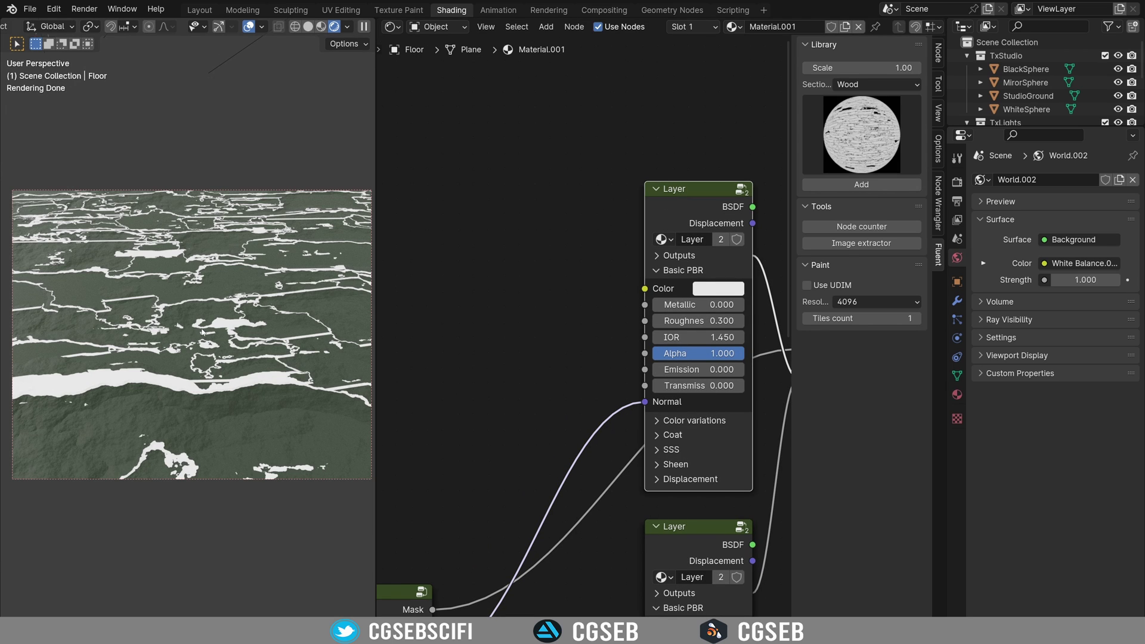
pyautogui.click(861, 109)
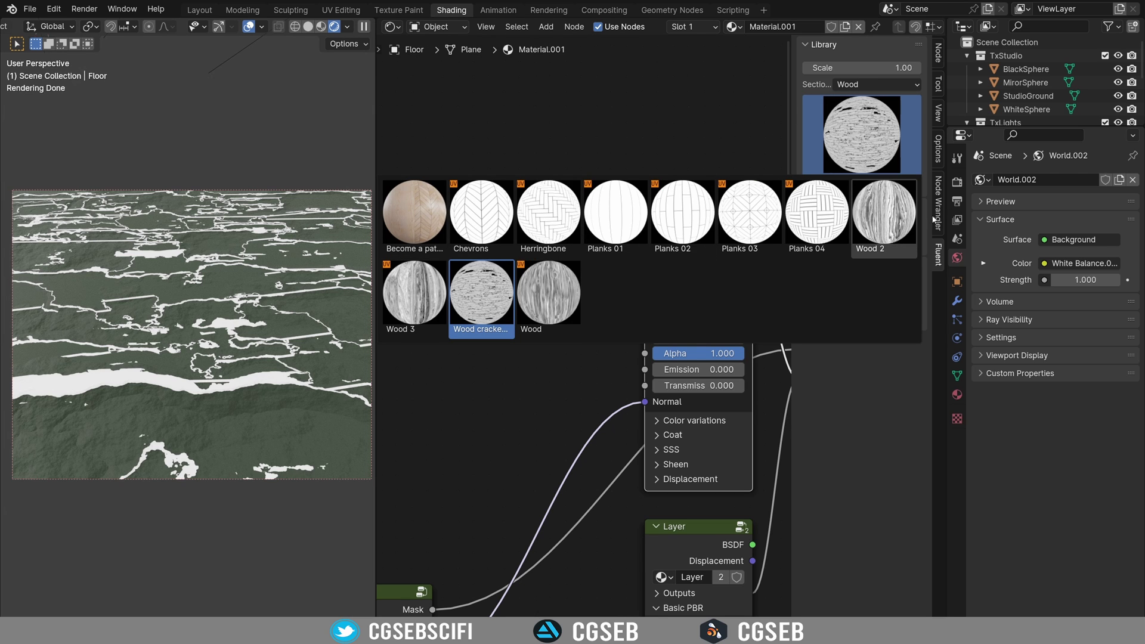
pyautogui.click(882, 212)
pyautogui.moveTo(545, 219); pyautogui.dragTo(436, 178)
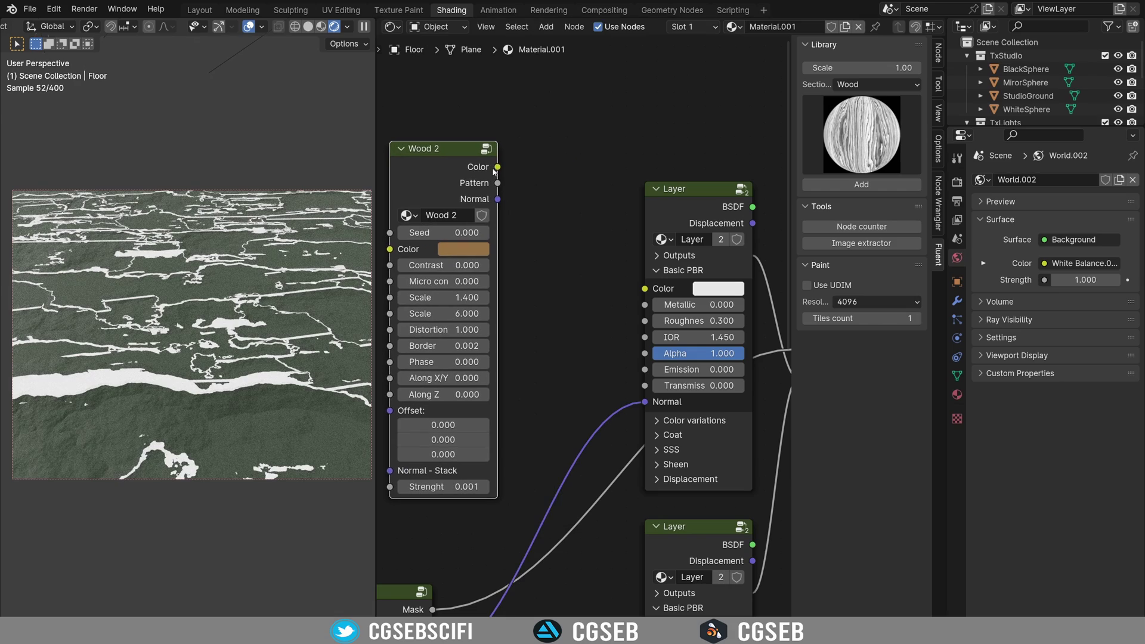
# Connect Wood 2's Color and Normal outputs to the first Layer's Color and Normal inputs
pyautogui.moveTo(643, 289); pyautogui.dragTo(644, 289)
pyautogui.moveTo(641, 374); pyautogui.dragTo(644, 401)
pyautogui.scroll(-1, 548, 342)
pyautogui.moveTo(549, 343); pyautogui.dragTo(602, 307, button='middle')
pyautogui.moveTo(259, 359); pyautogui.dragTo(190, 359, button='middle')
pyautogui.scroll(-4, 190, 359)
pyautogui.scroll(3, 190, 359)
pyautogui.scroll(2, 190, 359)
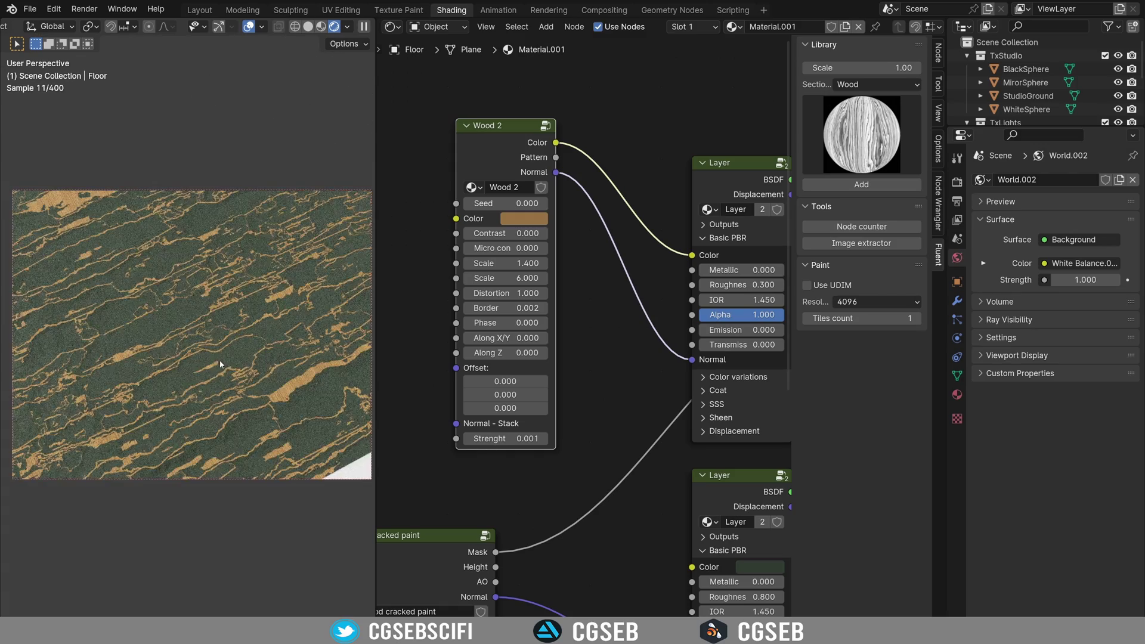
# Set Wood 2's Along X/Y to 1.000 and its Strenght to 1.101 while viewing a bare wood patch
pyautogui.moveTo(280, 312); pyautogui.dragTo(335, 396, button='middle')
pyautogui.scroll(3, 335, 396)
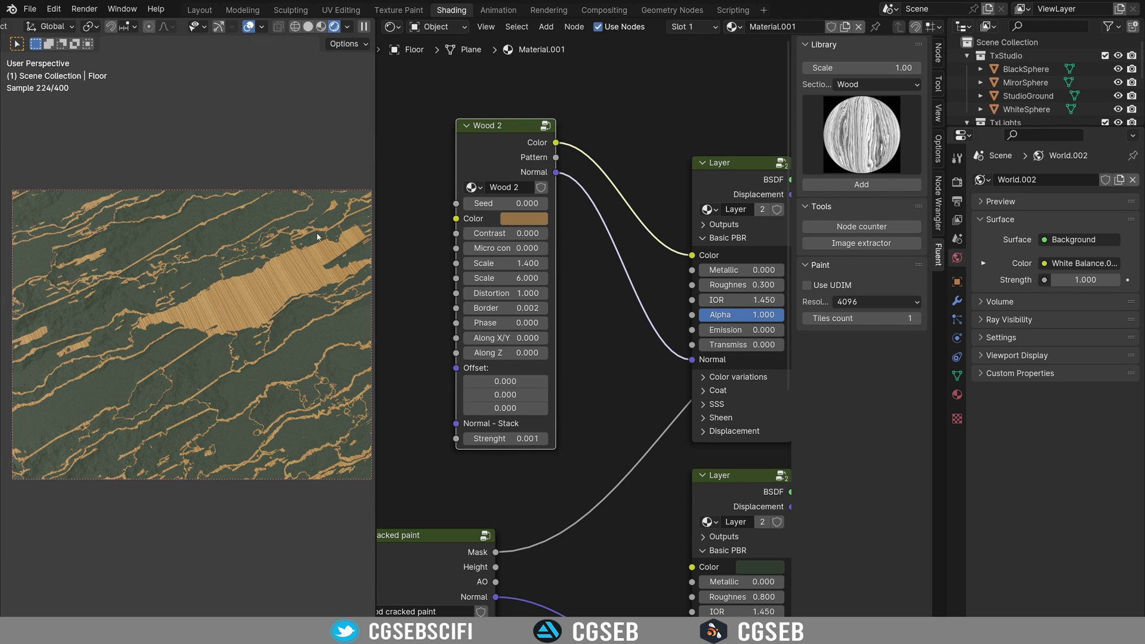
pyautogui.scroll(2, 490, 292)
pyautogui.moveTo(580, 302); pyautogui.dragTo(677, 313, button='middle')
pyautogui.moveTo(499, 132); pyautogui.dragTo(427, 132)
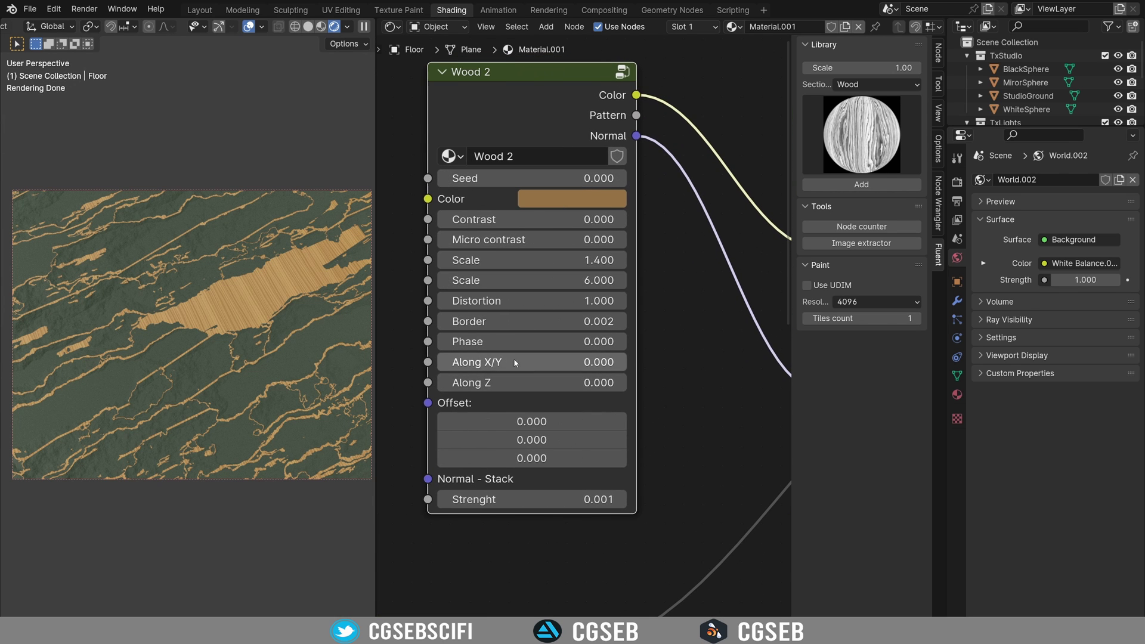
pyautogui.moveTo(511, 362); pyautogui.dragTo(662, 362)
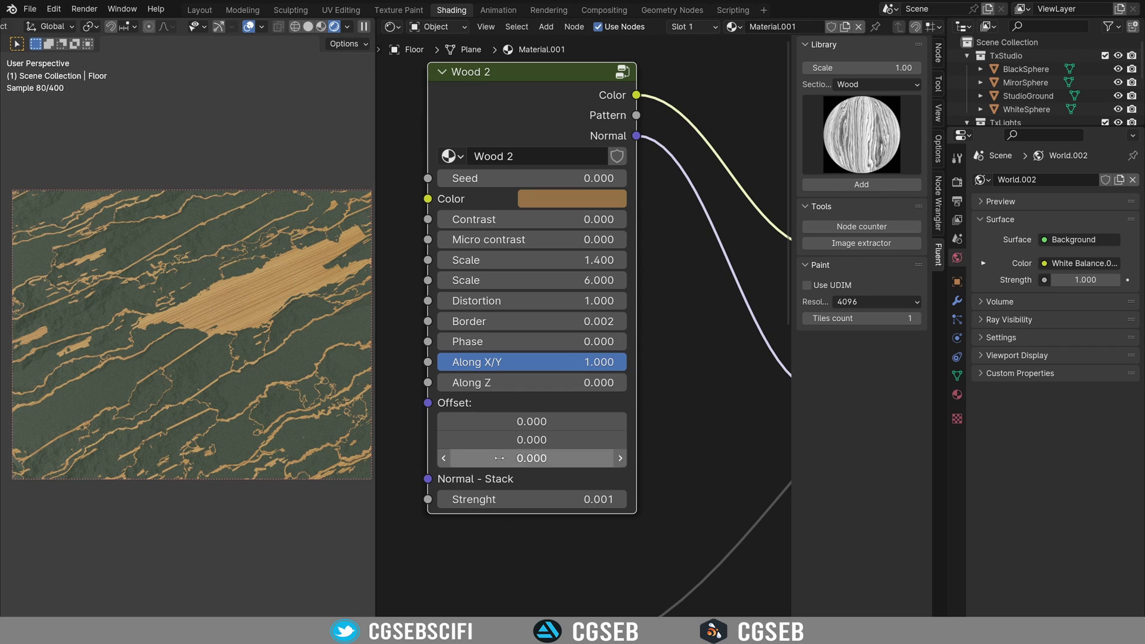
pyautogui.moveTo(526, 499); pyautogui.dragTo(731, 499)
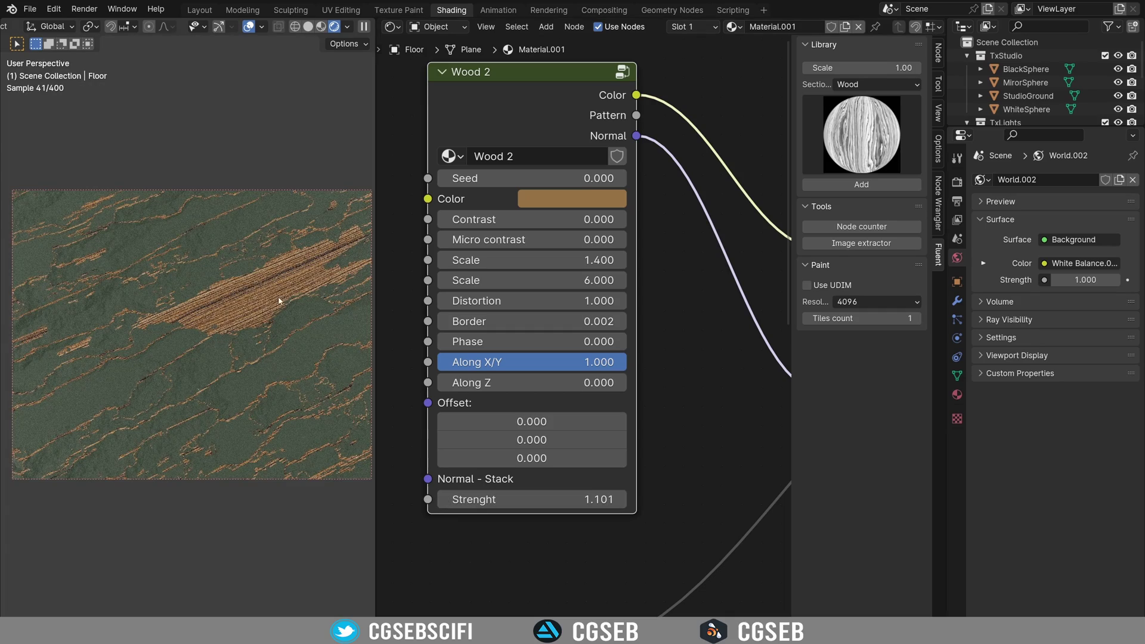
# Widen the 3D viewport, show the TexStudio settings and switch the light setup from BaseLights to the Materializer lights preset
pyautogui.moveTo(222, 410); pyautogui.dragTo(65, 336, button='middle')
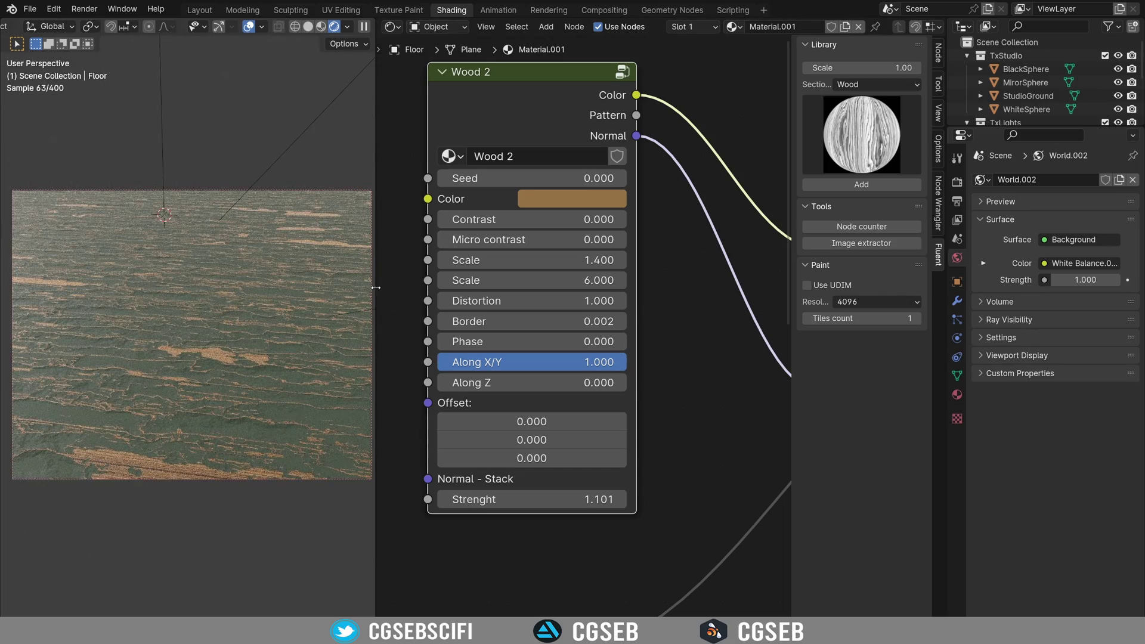
pyautogui.moveTo(377, 289); pyautogui.dragTo(604, 292)
pyautogui.press('n')
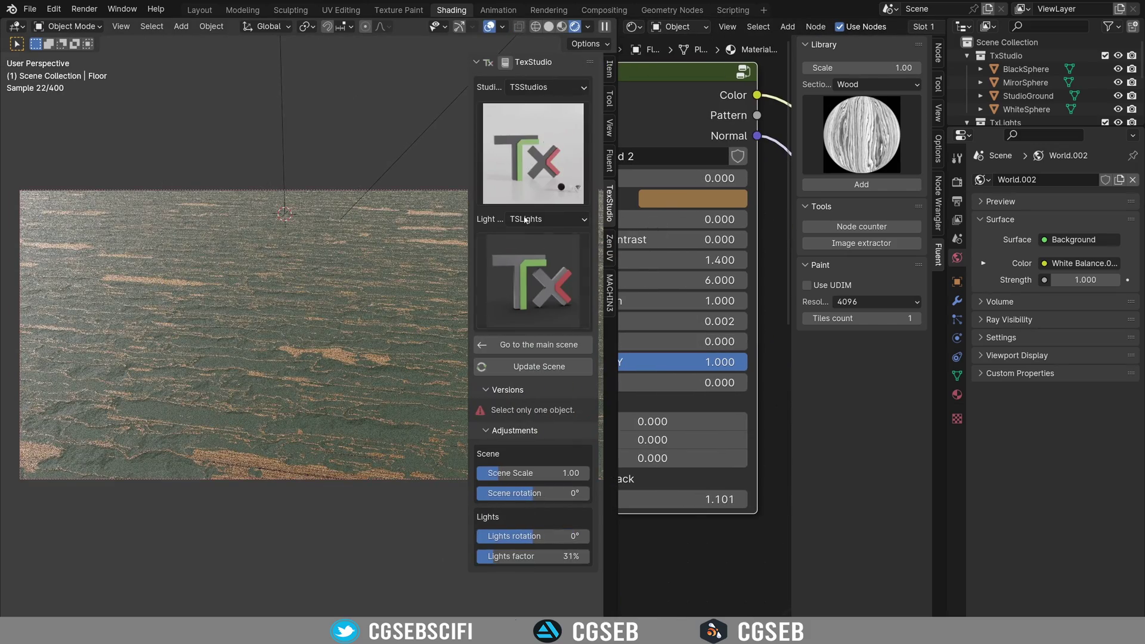
pyautogui.click(548, 318)
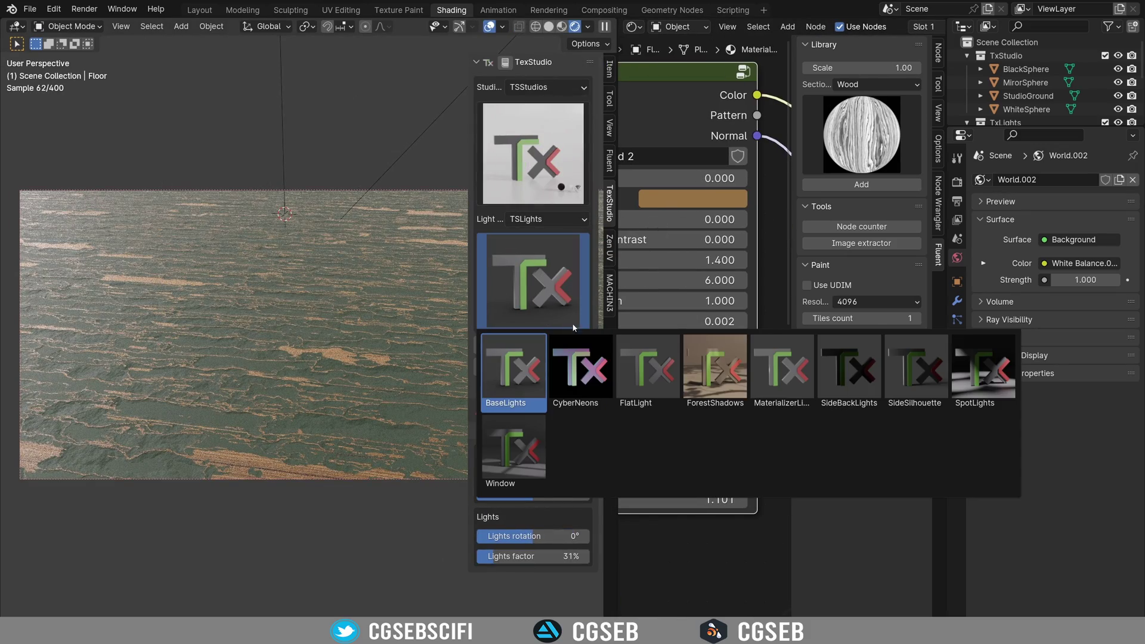
pyautogui.click(781, 372)
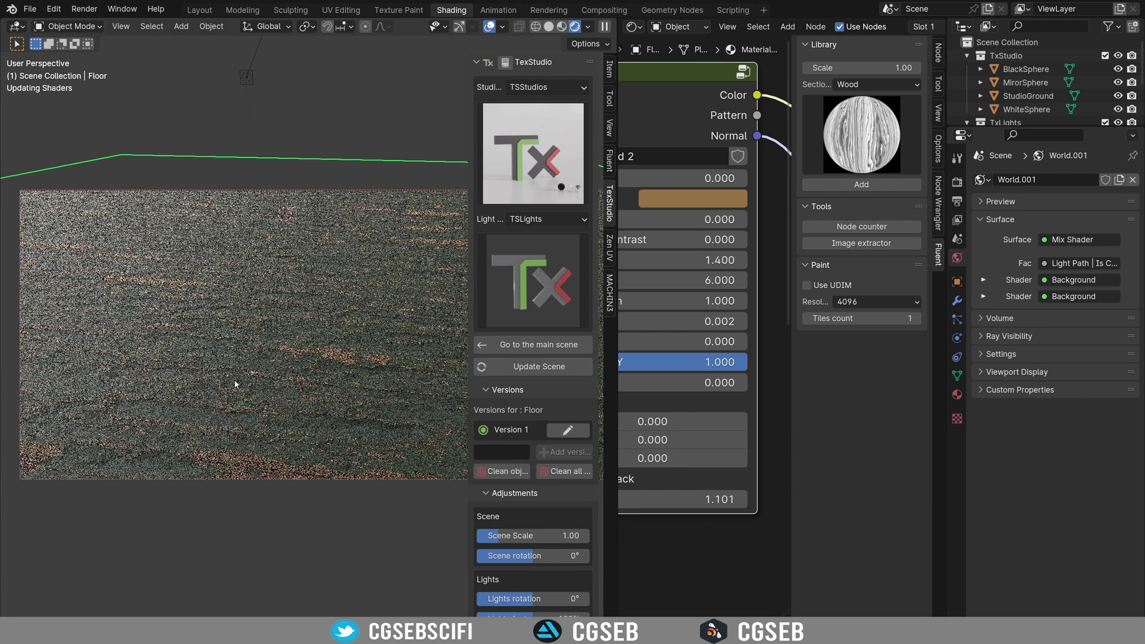
# Set TexStudio's Lights rotation to -7° and Lights factor to 197%, checking the reflections on the painted floor
pyautogui.moveTo(240, 415); pyautogui.dragTo(297, 448, button='middle')
pyautogui.moveTo(338, 368); pyautogui.dragTo(286, 358, button='middle')
pyautogui.scroll(-1, 536, 575)
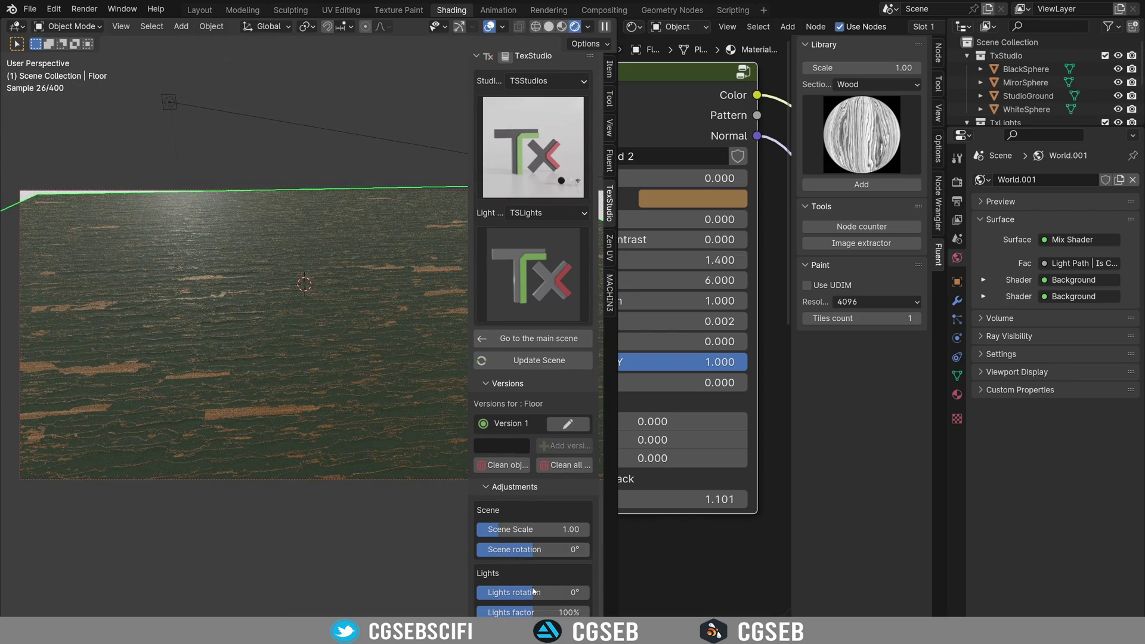
pyautogui.moveTo(534, 611)
pyautogui.mouseDown()
pyautogui.moveTo(587, 612)
pyautogui.moveTo(532, 594)
pyautogui.mouseUp()
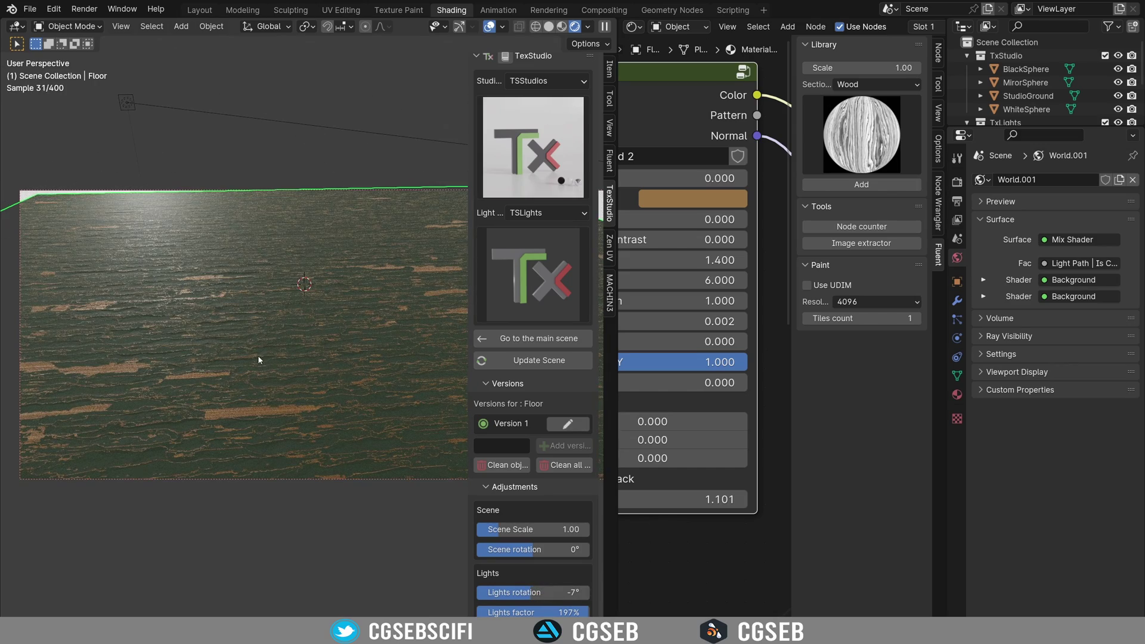
pyautogui.moveTo(182, 302); pyautogui.dragTo(268, 349, button='middle')
pyautogui.moveTo(249, 301); pyautogui.dragTo(246, 176, button='middle')
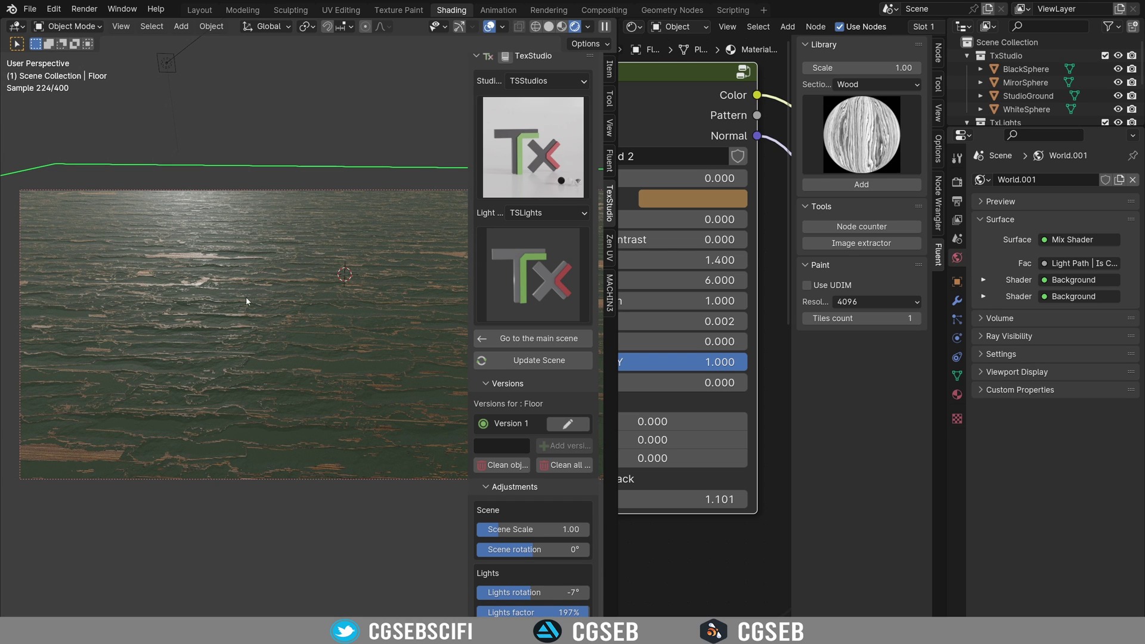
pyautogui.moveTo(317, 344); pyautogui.dragTo(311, 397, button='middle')
pyautogui.moveTo(326, 316); pyautogui.dragTo(285, 323, button='middle')
# Hide the TexStudio settings, widen the node editor and set the bare wood Layer's Roughness to 0.670, checking the wood up close
pyautogui.moveTo(684, 365); pyautogui.dragTo(717, 267, button='middle')
pyautogui.scroll(2, 725, 275)
pyautogui.moveTo(614, 286); pyautogui.dragTo(341, 293)
pyautogui.press('n')
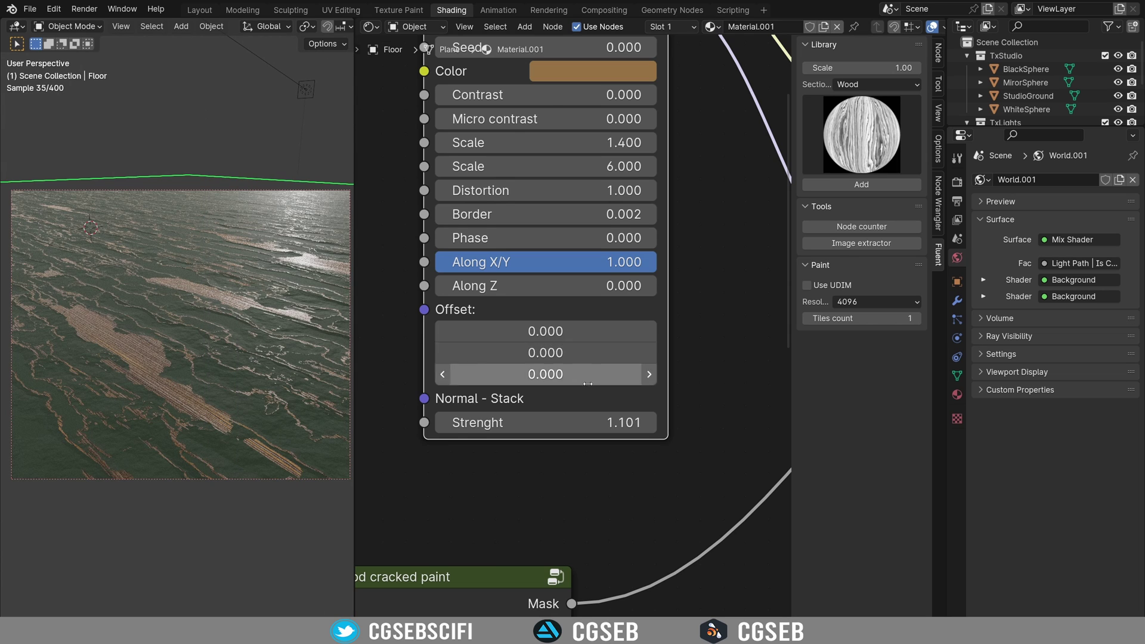
pyautogui.scroll(-3, 640, 365)
pyautogui.moveTo(640, 364); pyautogui.dragTo(424, 205, button='middle')
pyautogui.moveTo(614, 308); pyautogui.dragTo(609, 580, button='middle')
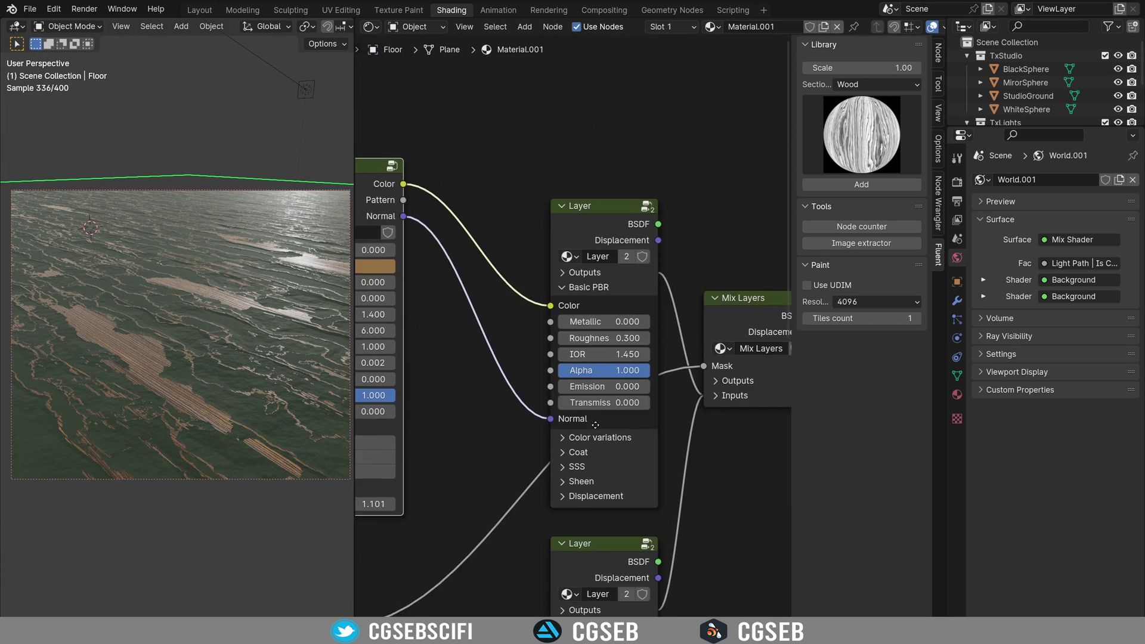
pyautogui.scroll(4, 615, 388)
pyautogui.moveTo(633, 322); pyautogui.dragTo(623, 321)
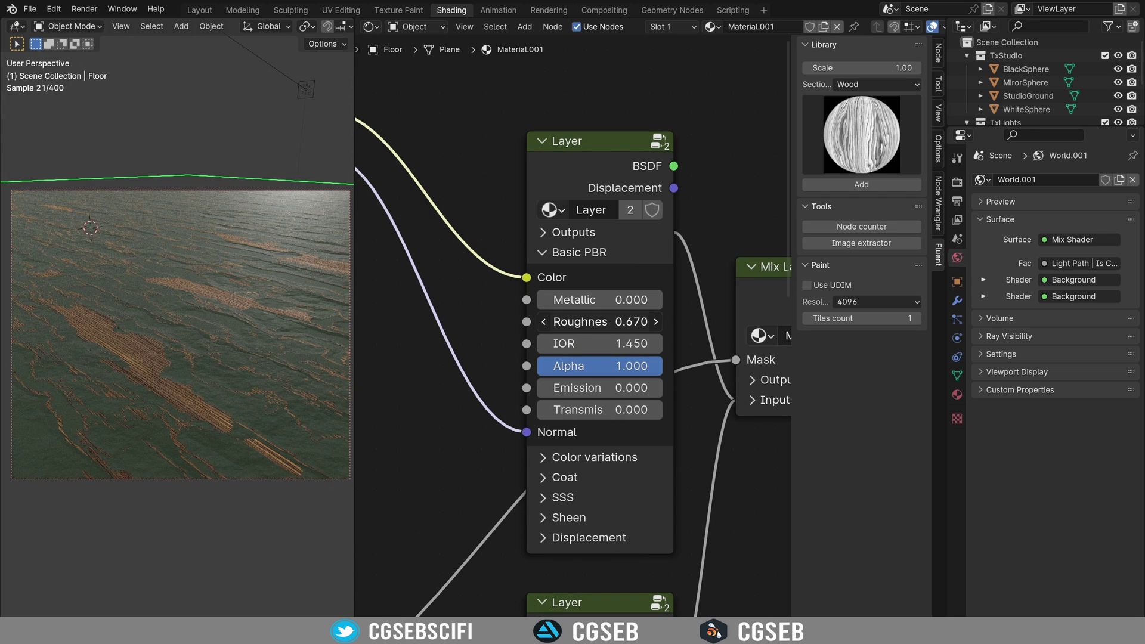
pyautogui.moveTo(221, 364); pyautogui.dragTo(194, 357, button='middle')
pyautogui.scroll(3, 193, 357)
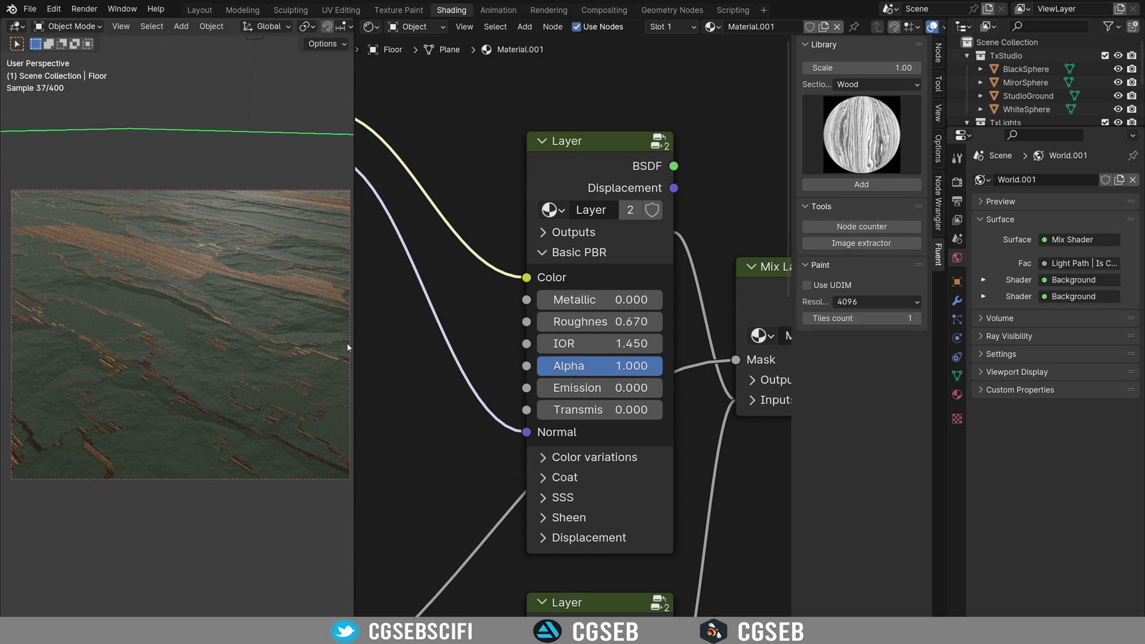
# On the Wood cracked paint node, set Hole probability to 0.190 for the thin cracks and 0.170 for the large cracks
pyautogui.scroll(-1, 491, 399)
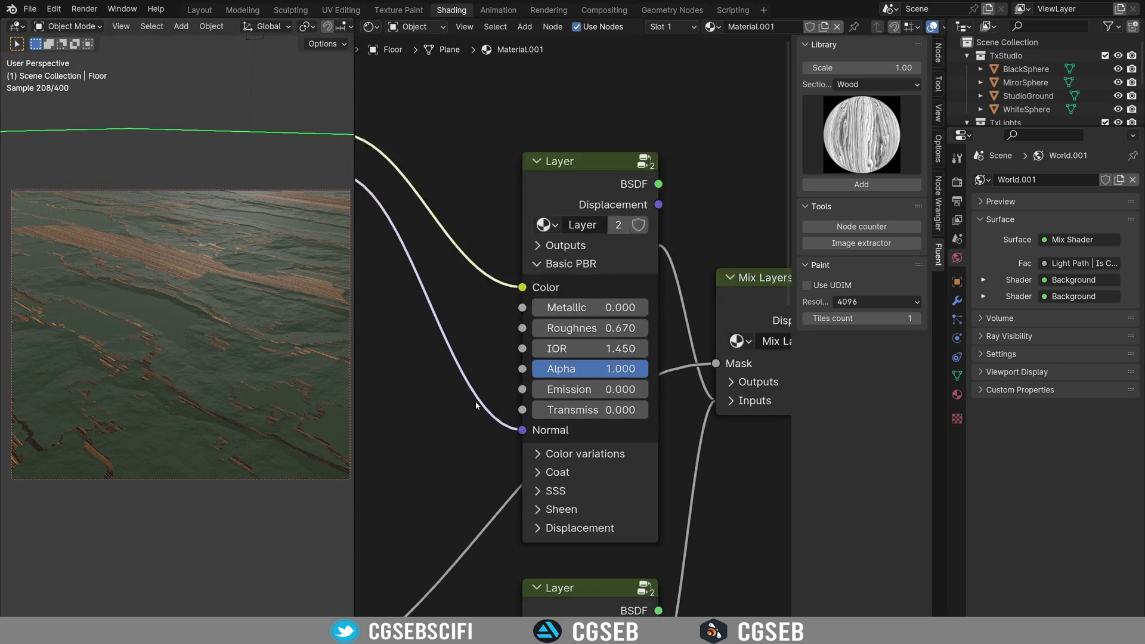
pyautogui.moveTo(493, 396)
pyautogui.mouseDown(button='middle')
pyautogui.moveTo(388, 259)
pyautogui.moveTo(450, 83)
pyautogui.moveTo(464, 398)
pyautogui.moveTo(461, 300)
pyautogui.mouseUp(button='middle')
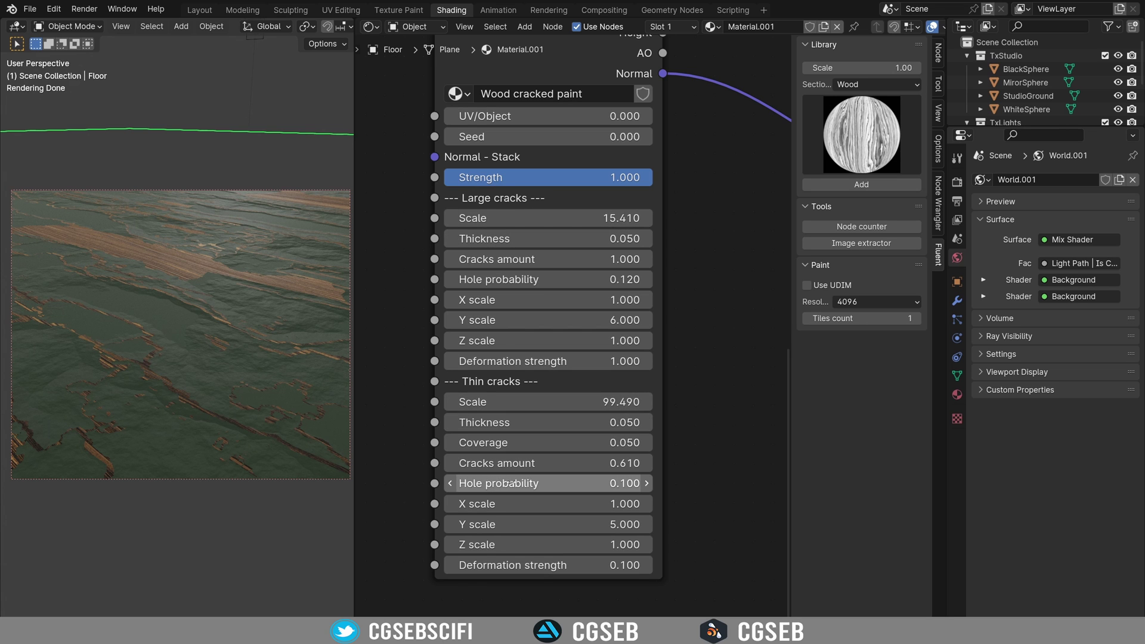
pyautogui.moveTo(508, 483); pyautogui.dragTo(524, 483)
pyautogui.moveTo(230, 376); pyautogui.dragTo(242, 435, button='middle')
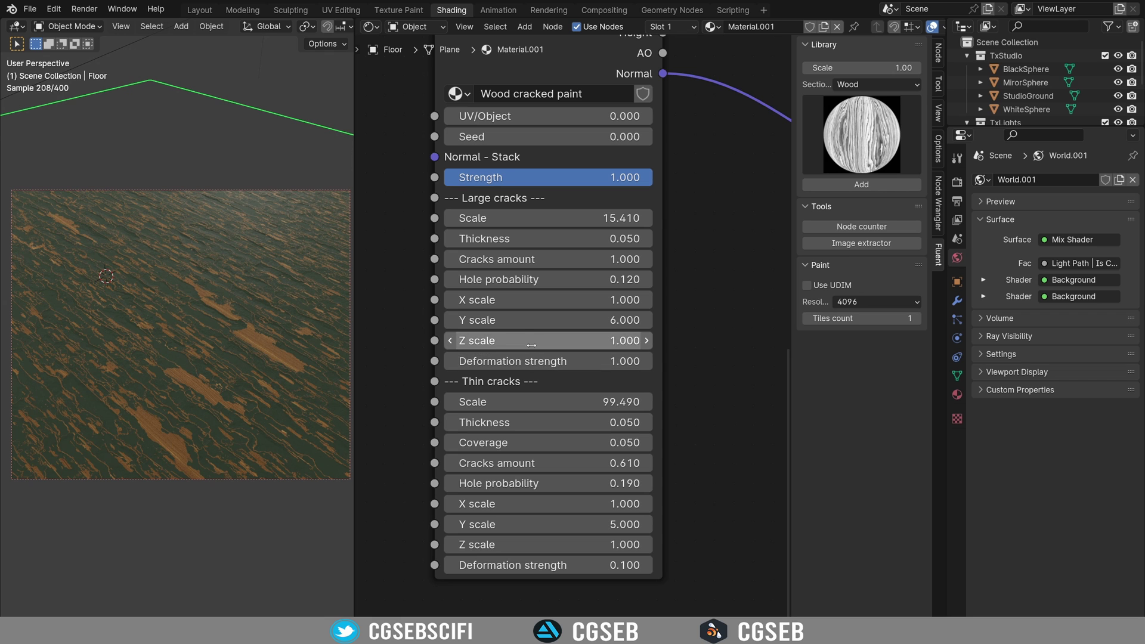
pyautogui.moveTo(529, 280)
pyautogui.mouseDown()
pyautogui.moveTo(492, 280)
pyautogui.moveTo(550, 281)
pyautogui.mouseUp()
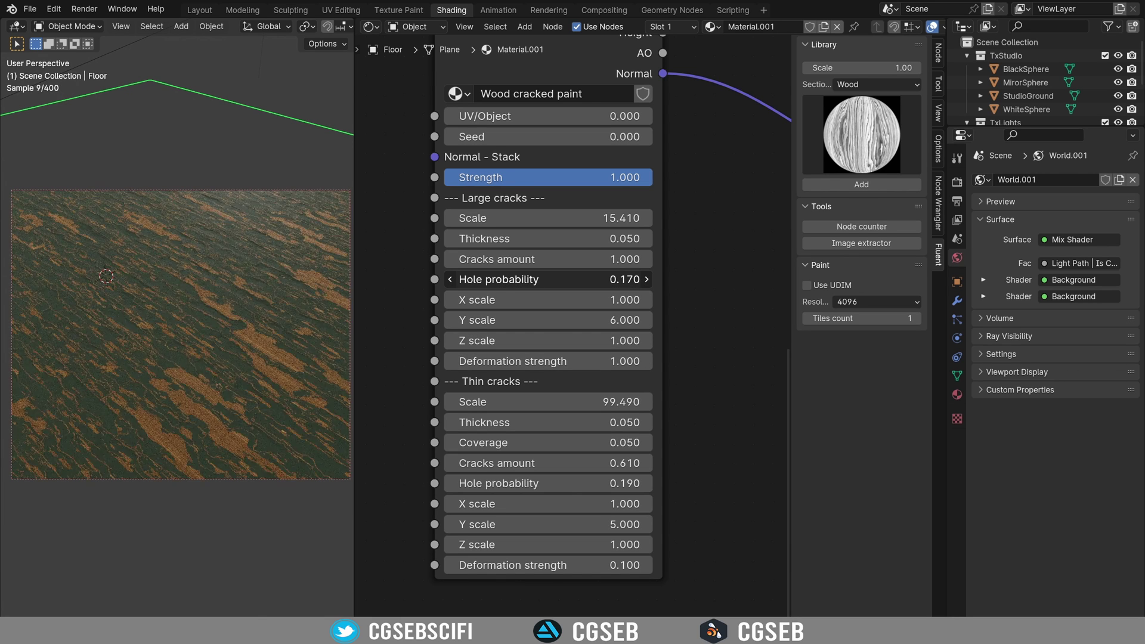